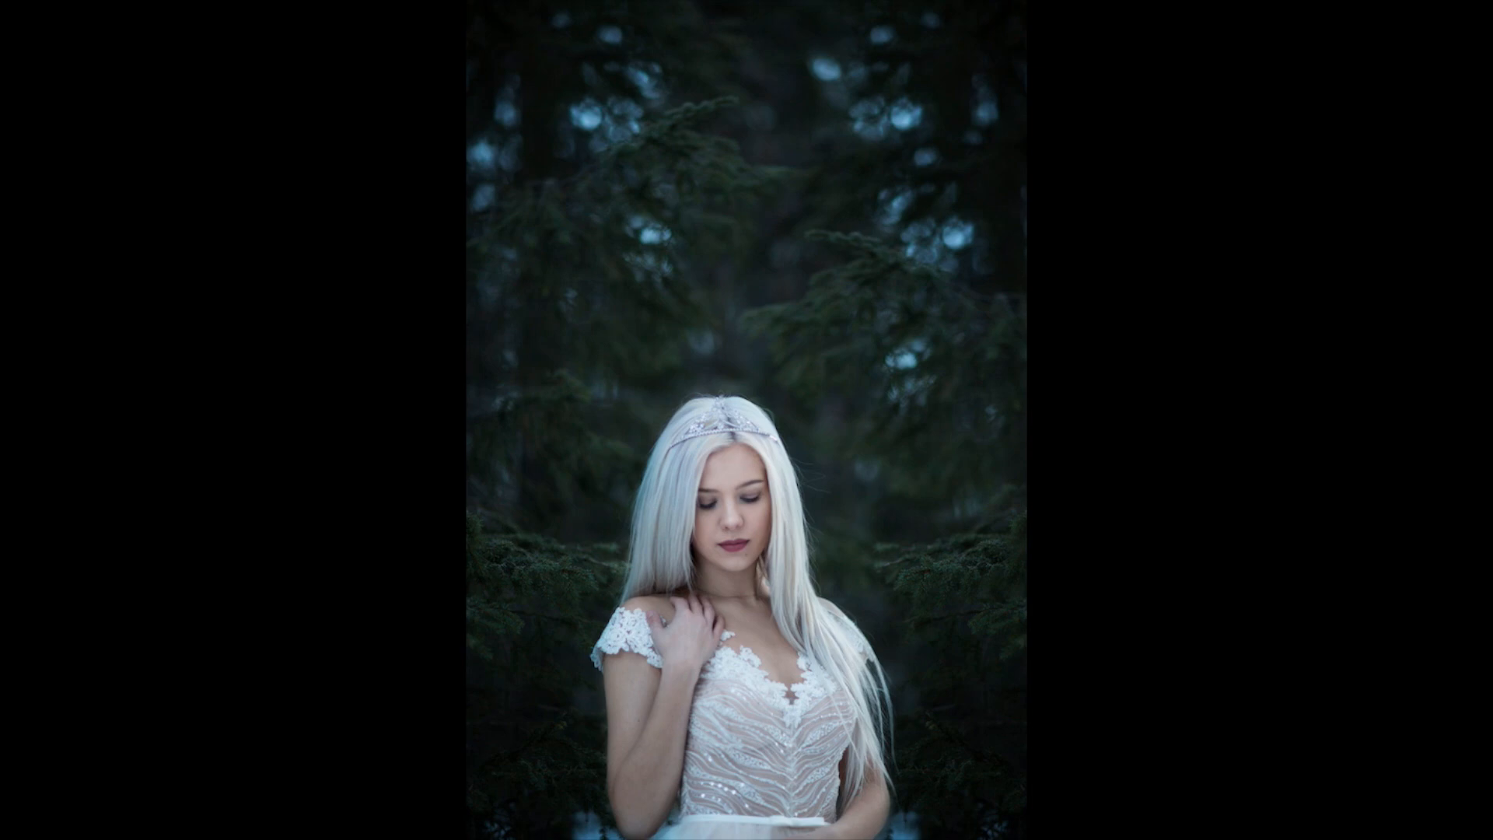
- Leave the full-screen preview and open _F4B7692.CR2 in Camera Raw
mouse_move(729, 319)
key("space")
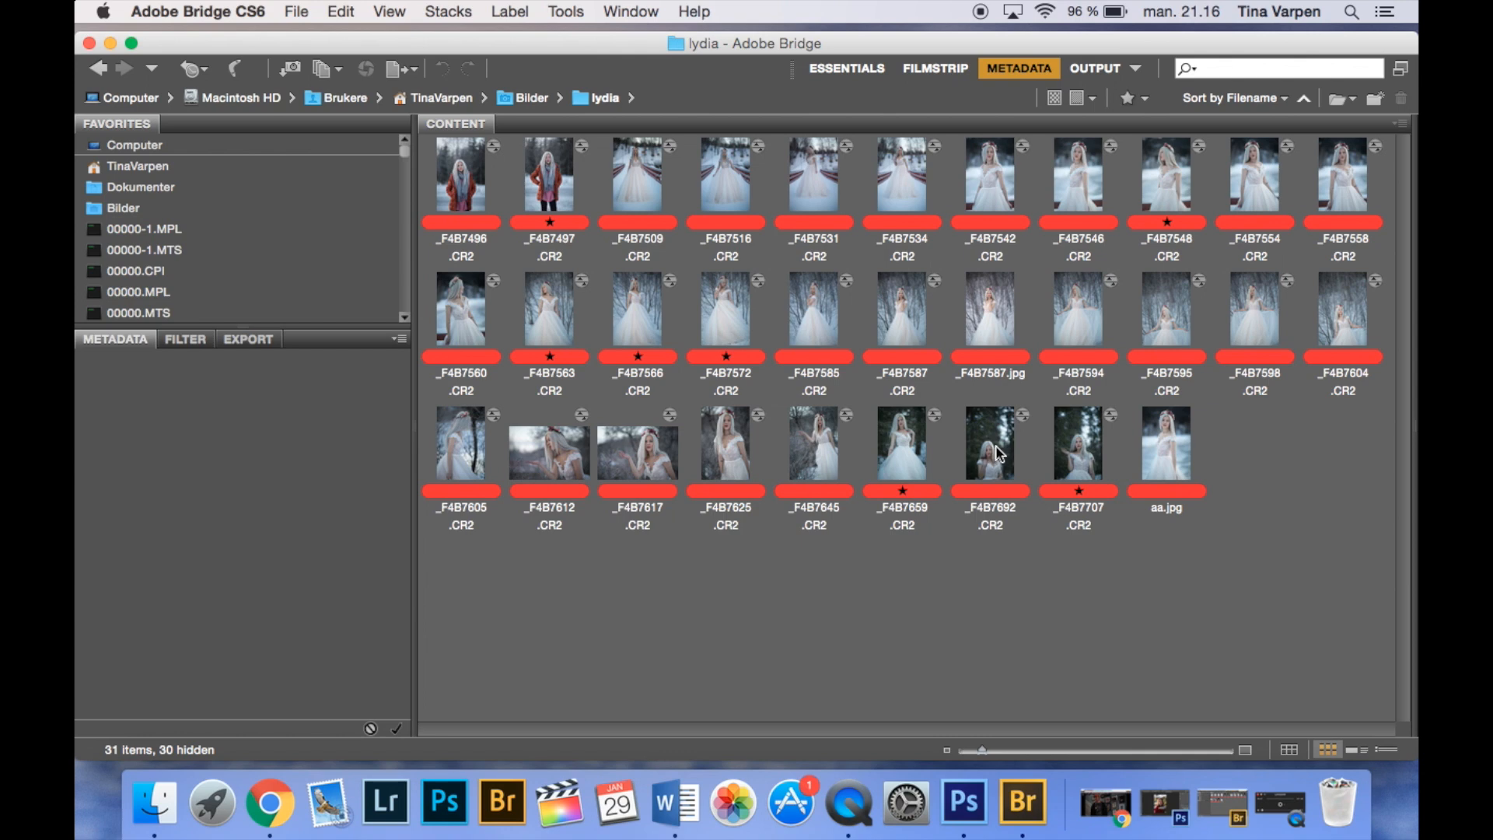
left_click(998, 454)
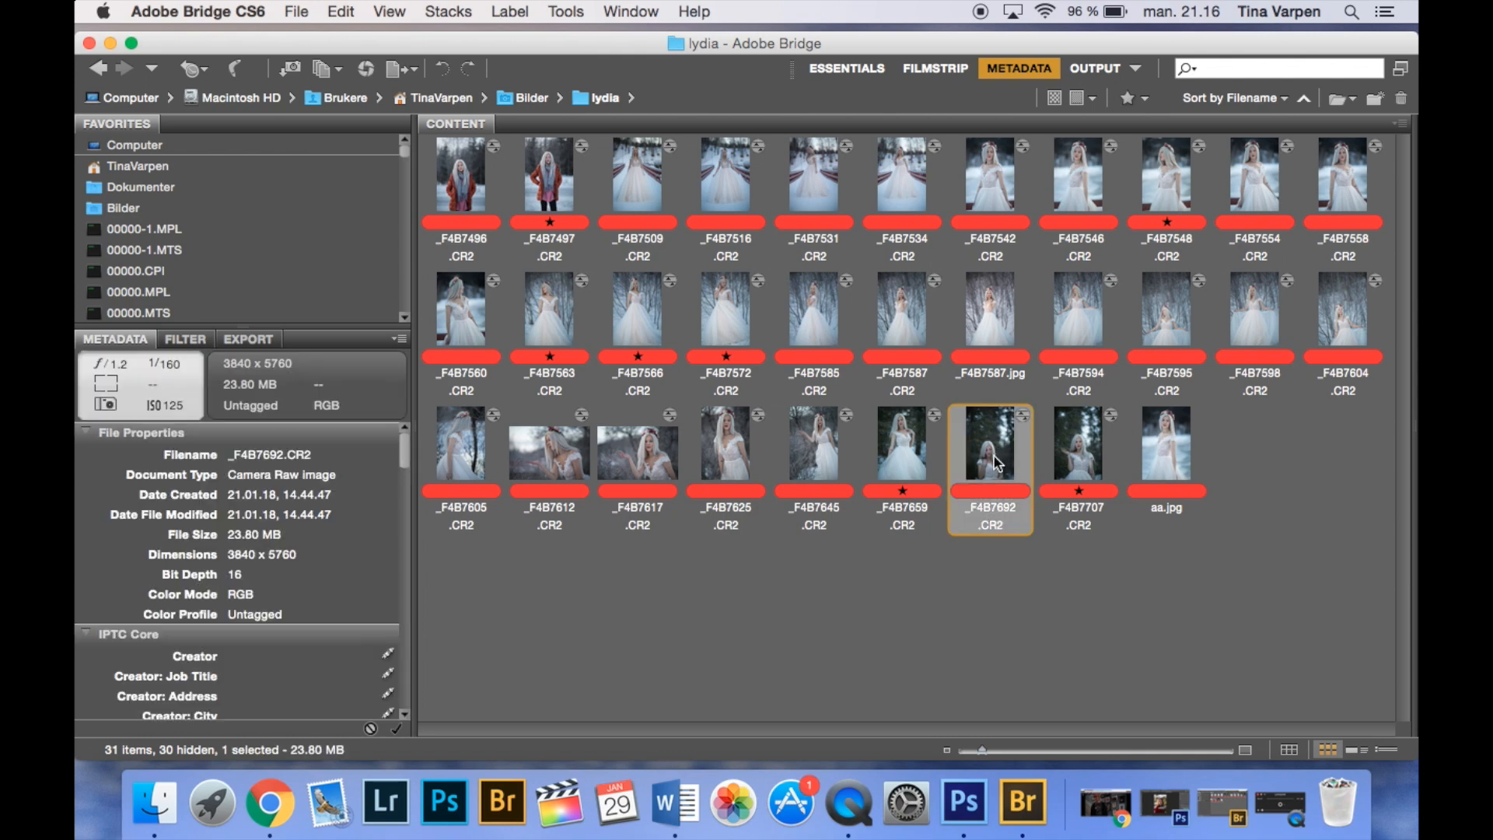
right_click(1007, 488)
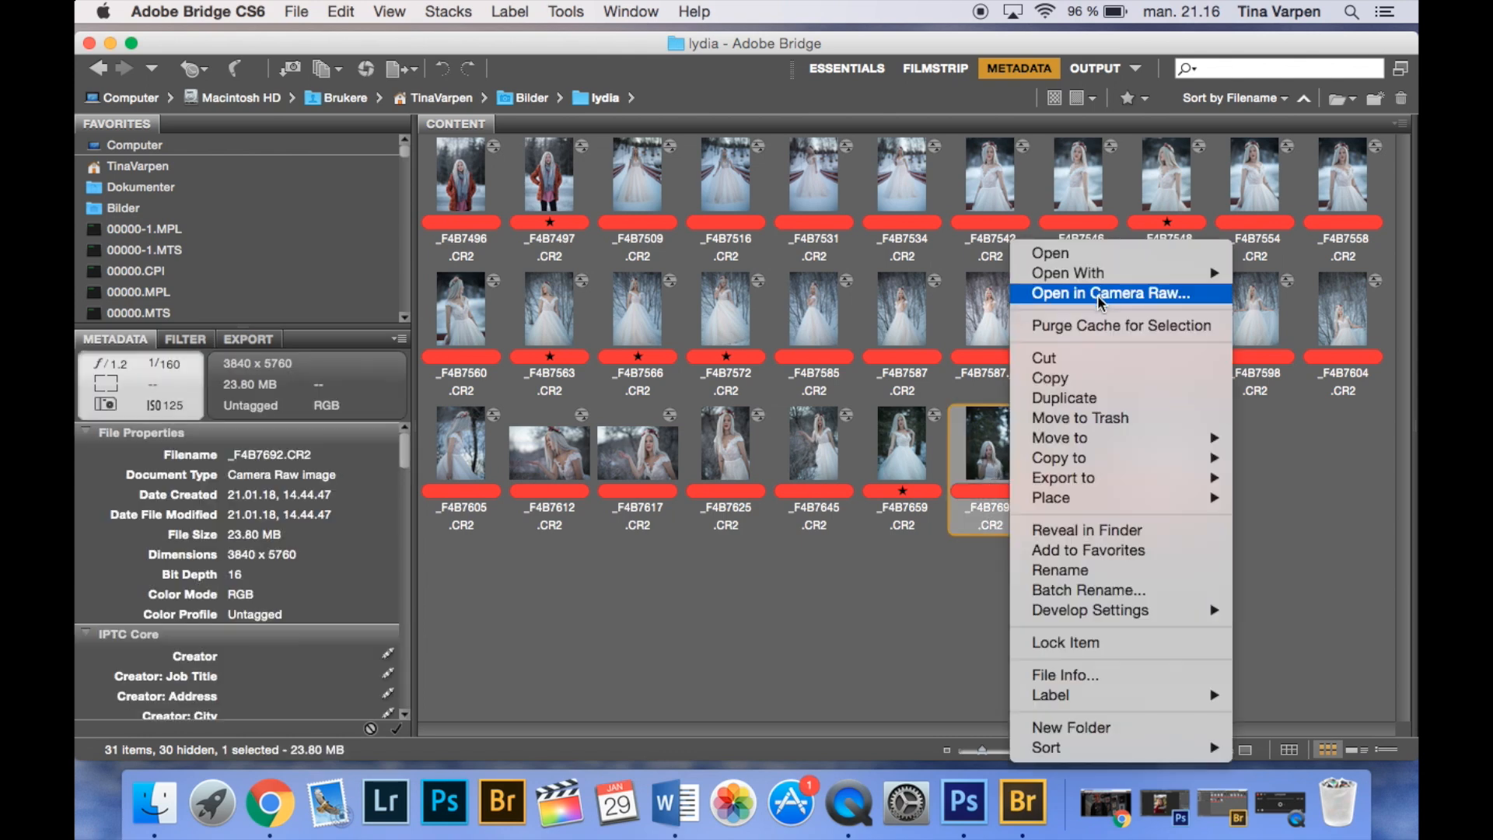
left_click(1099, 297)
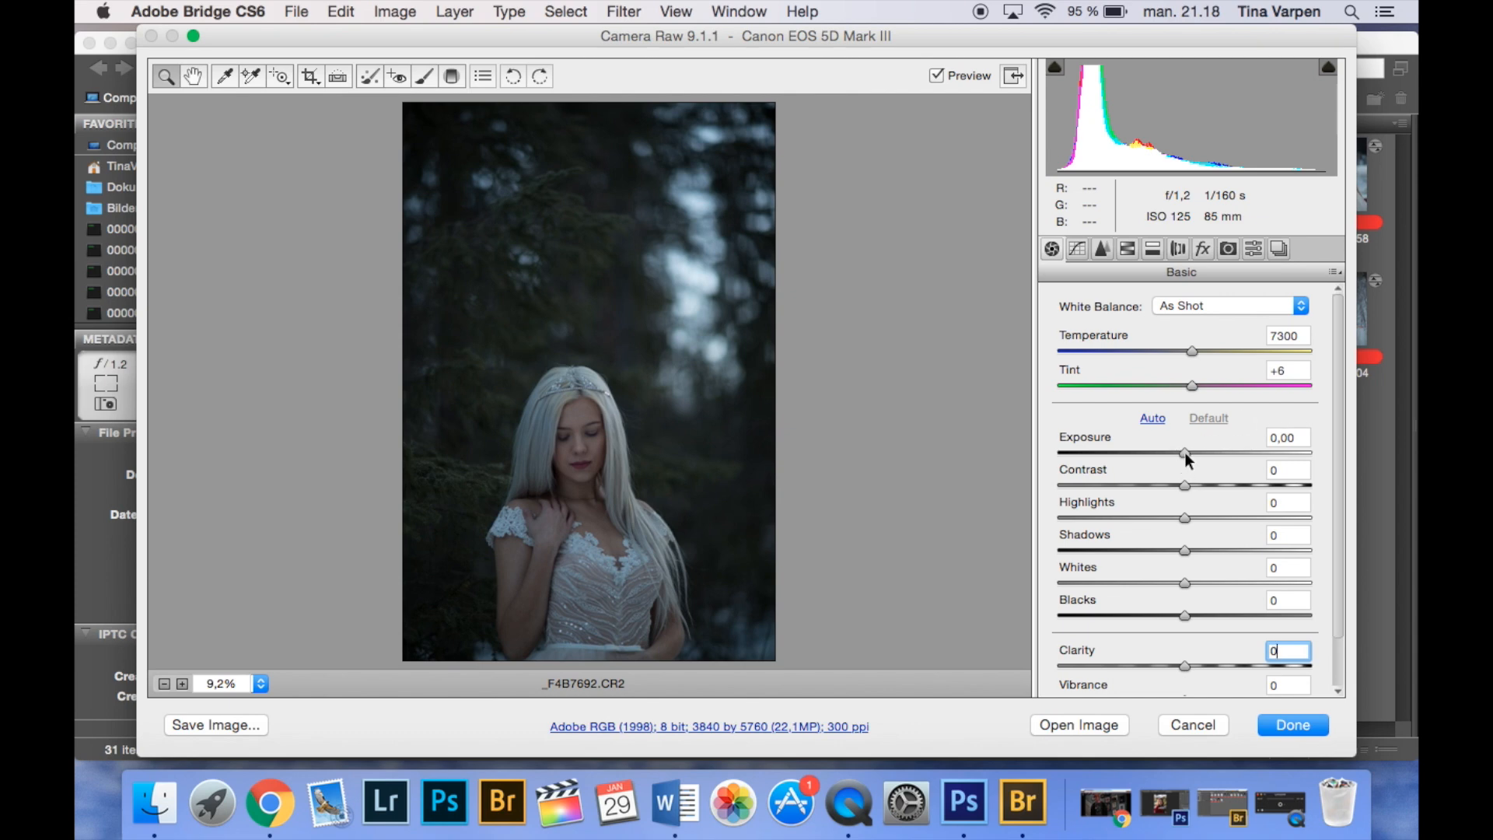
- Set Exposure +0,70, Contrast +8, Highlights +9, Shadows -10, Whites -10, Blacks -3 and Clarity +9, and open the image in Photoshop
left_click_drag(1184, 451, 1202, 453)
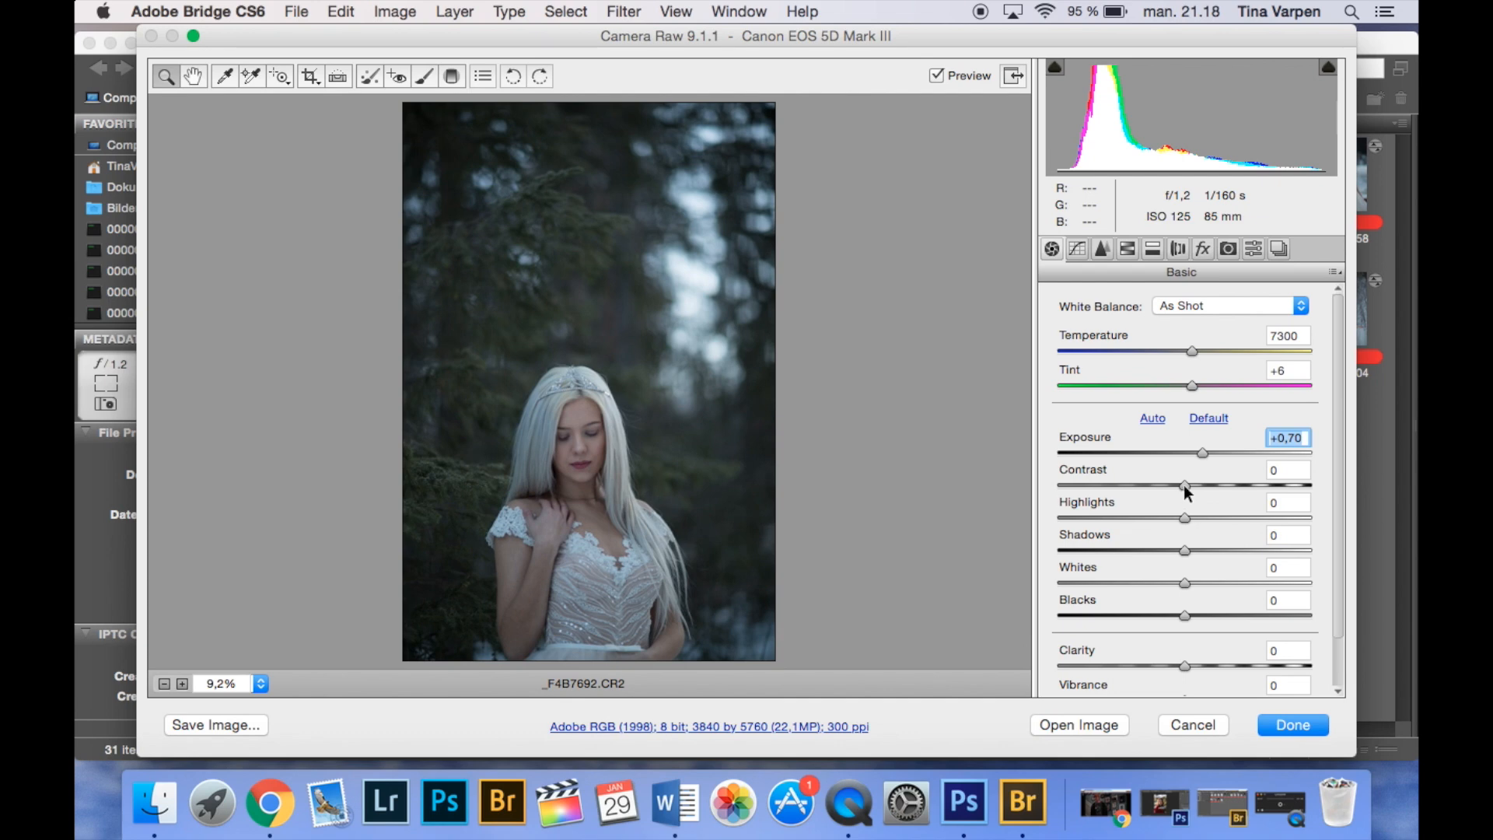
left_click_drag(1185, 484, 1183, 612)
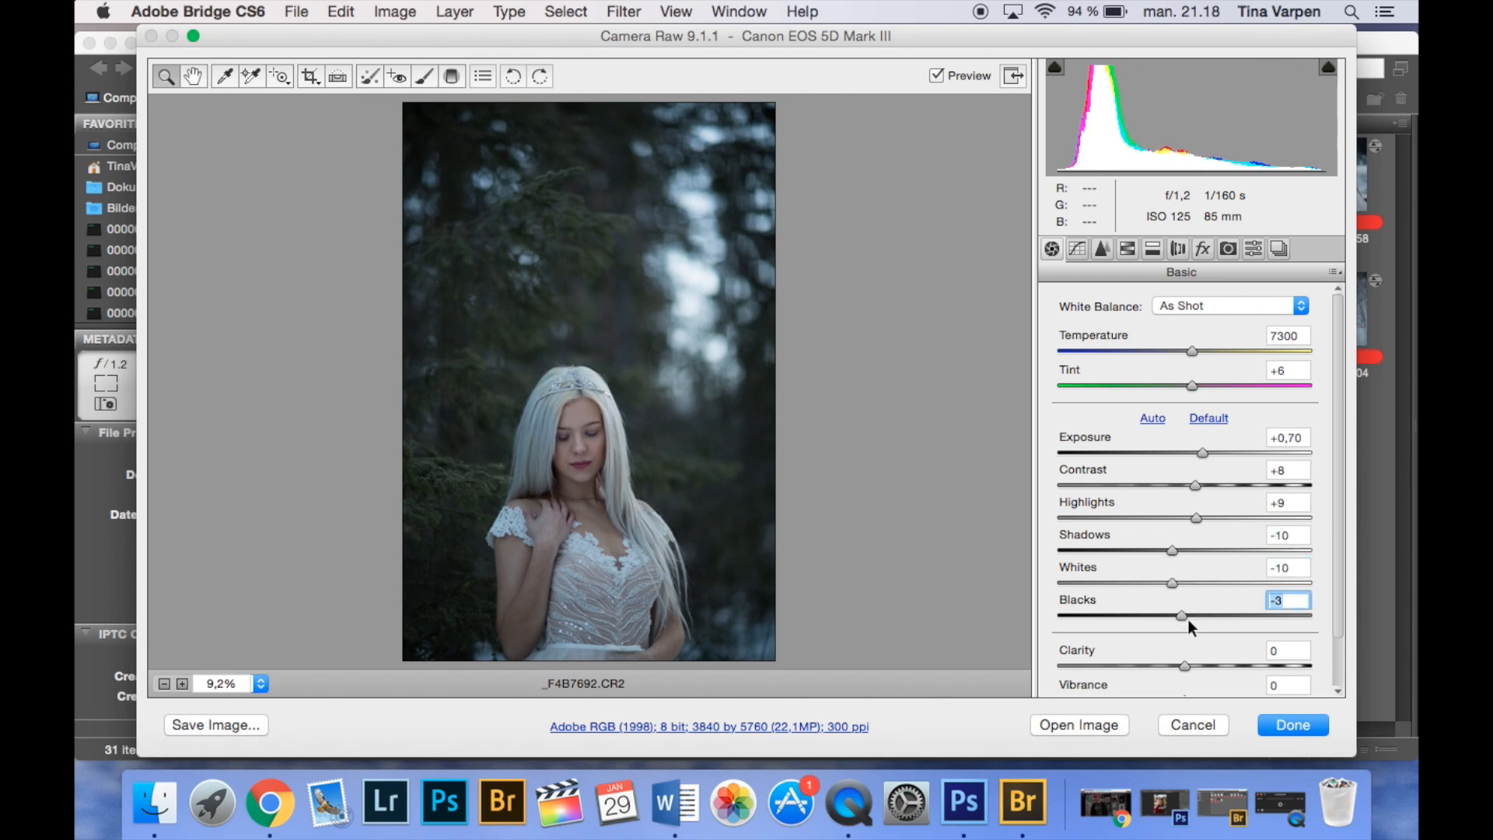
left_click_drag(1184, 664, 1198, 669)
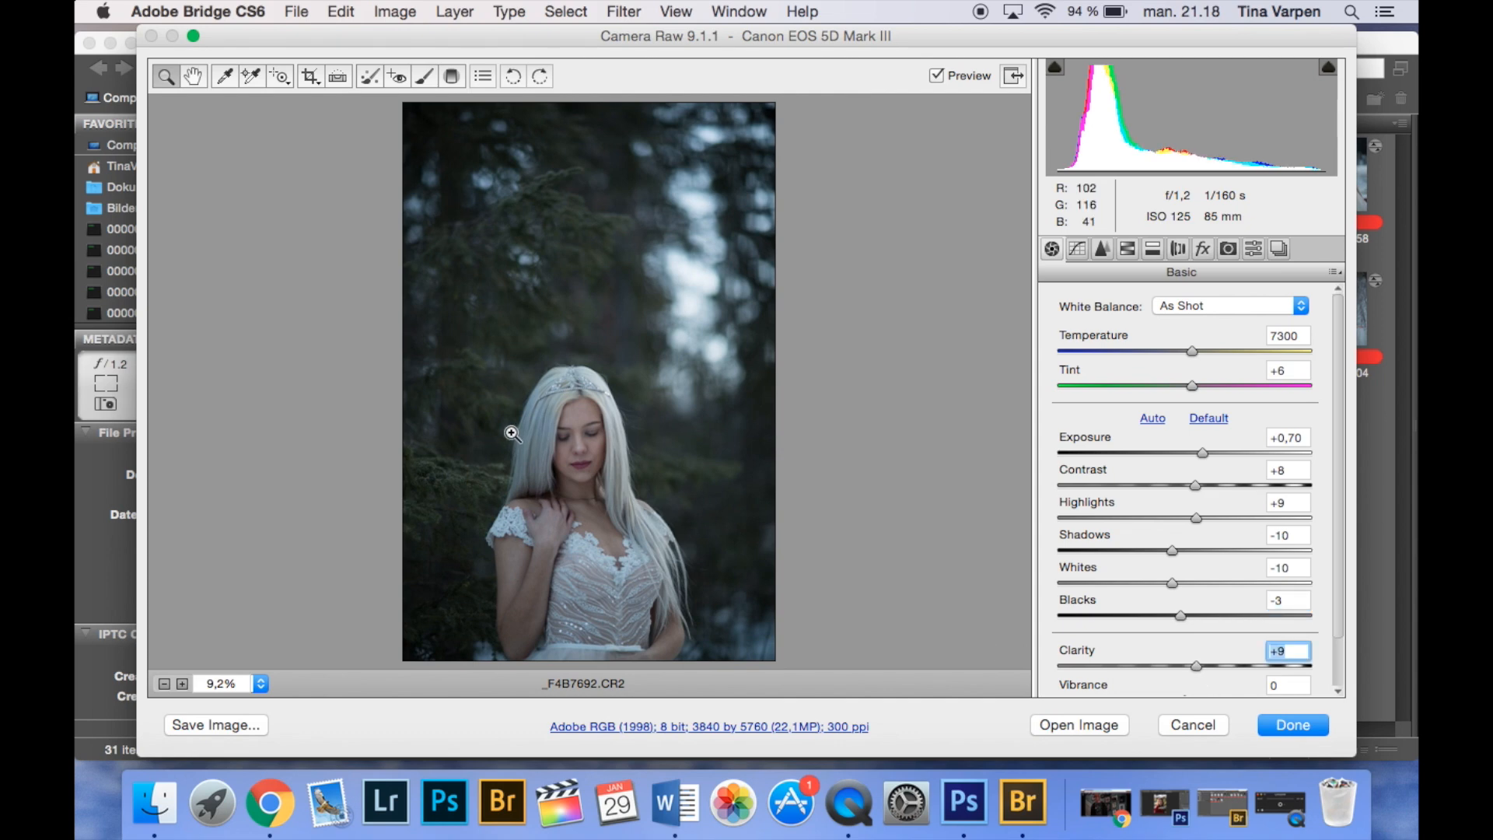
left_click(1070, 722)
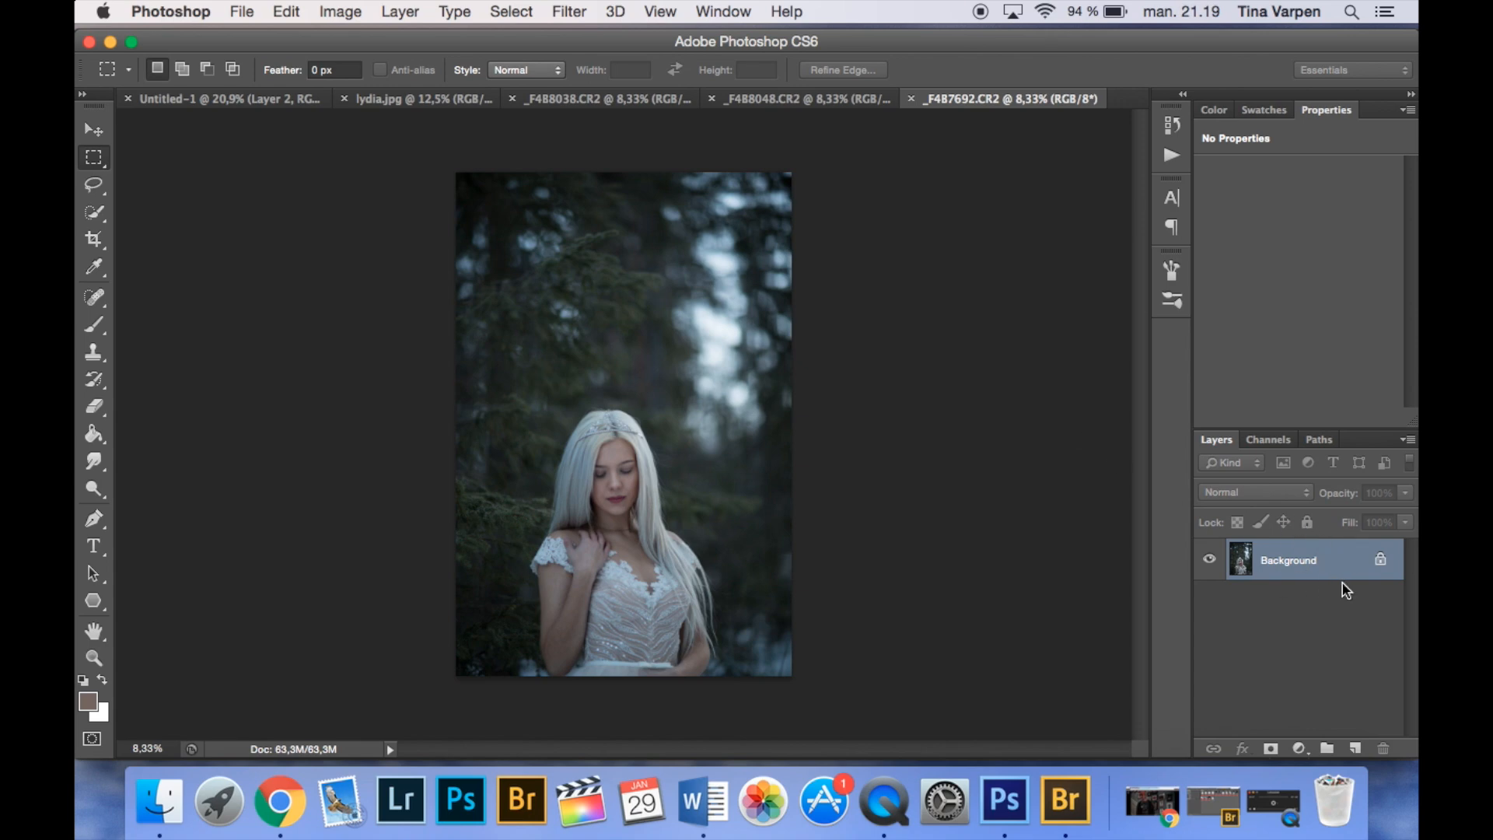
- Duplicate the Background layer and toggle the copy's visibility off and back on
left_click_drag(1332, 576, 1356, 750)
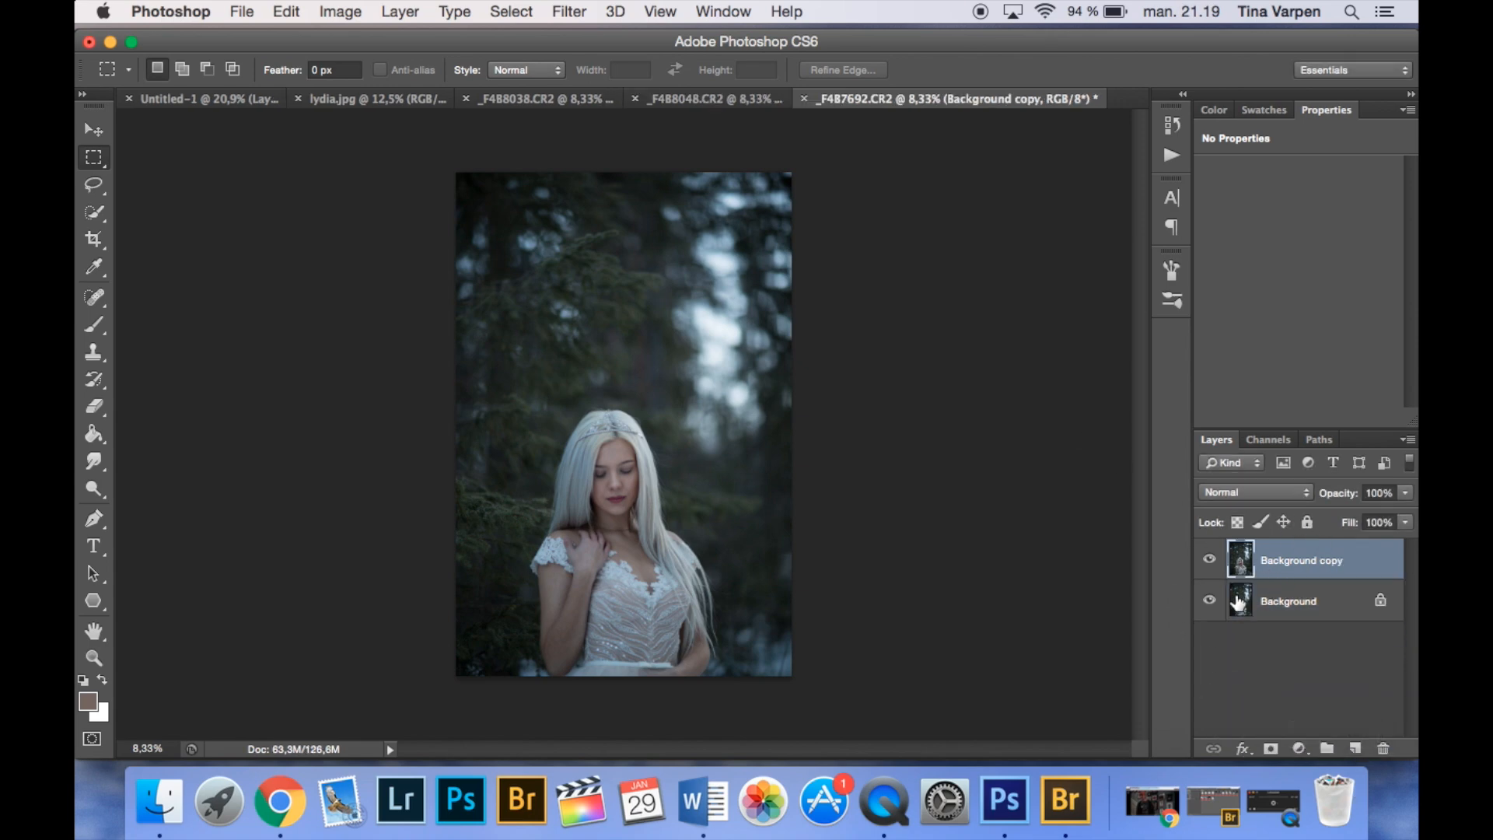
left_click(1209, 560)
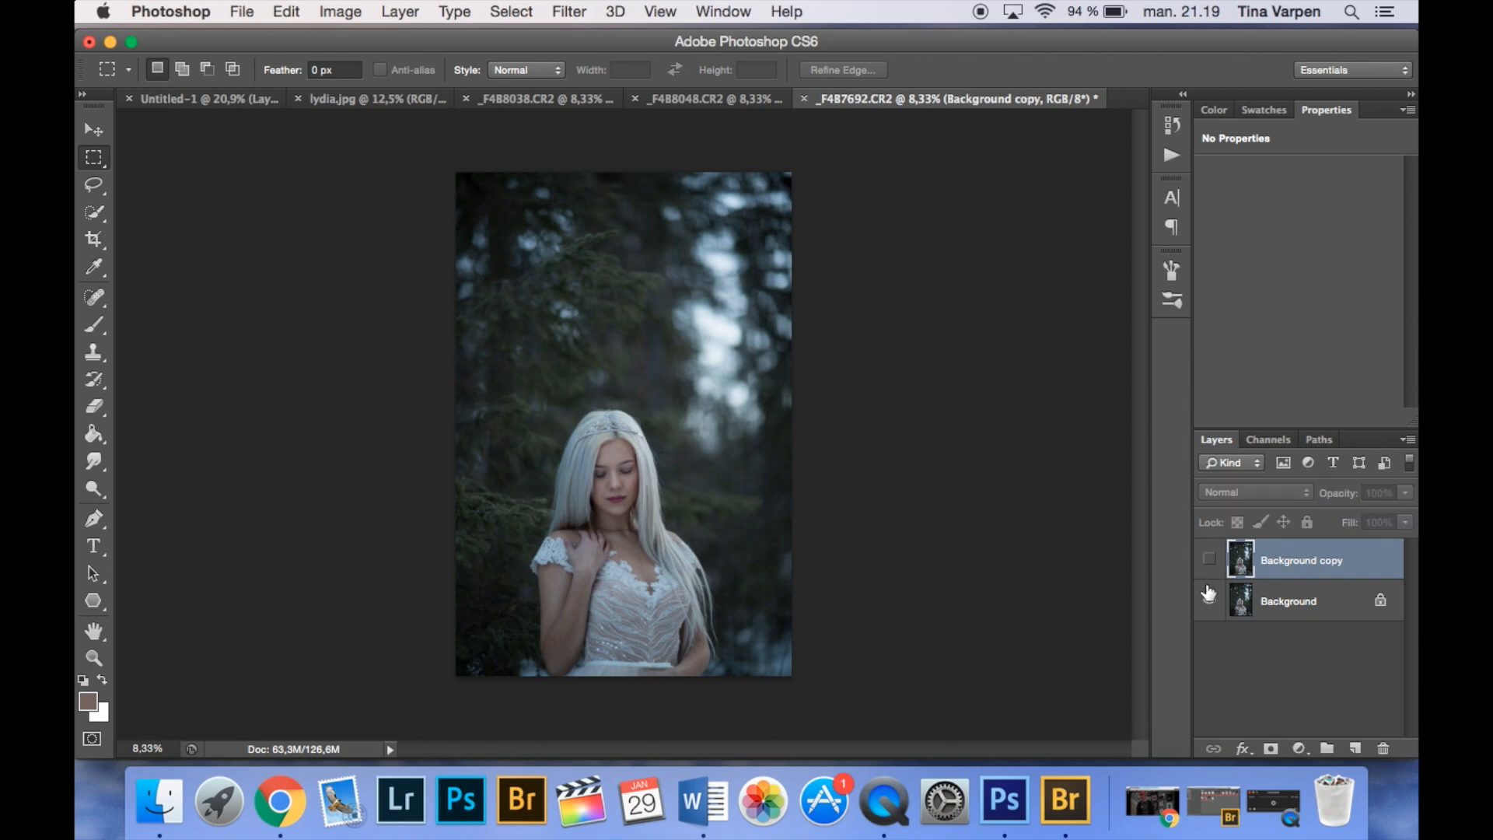
left_click(1209, 560)
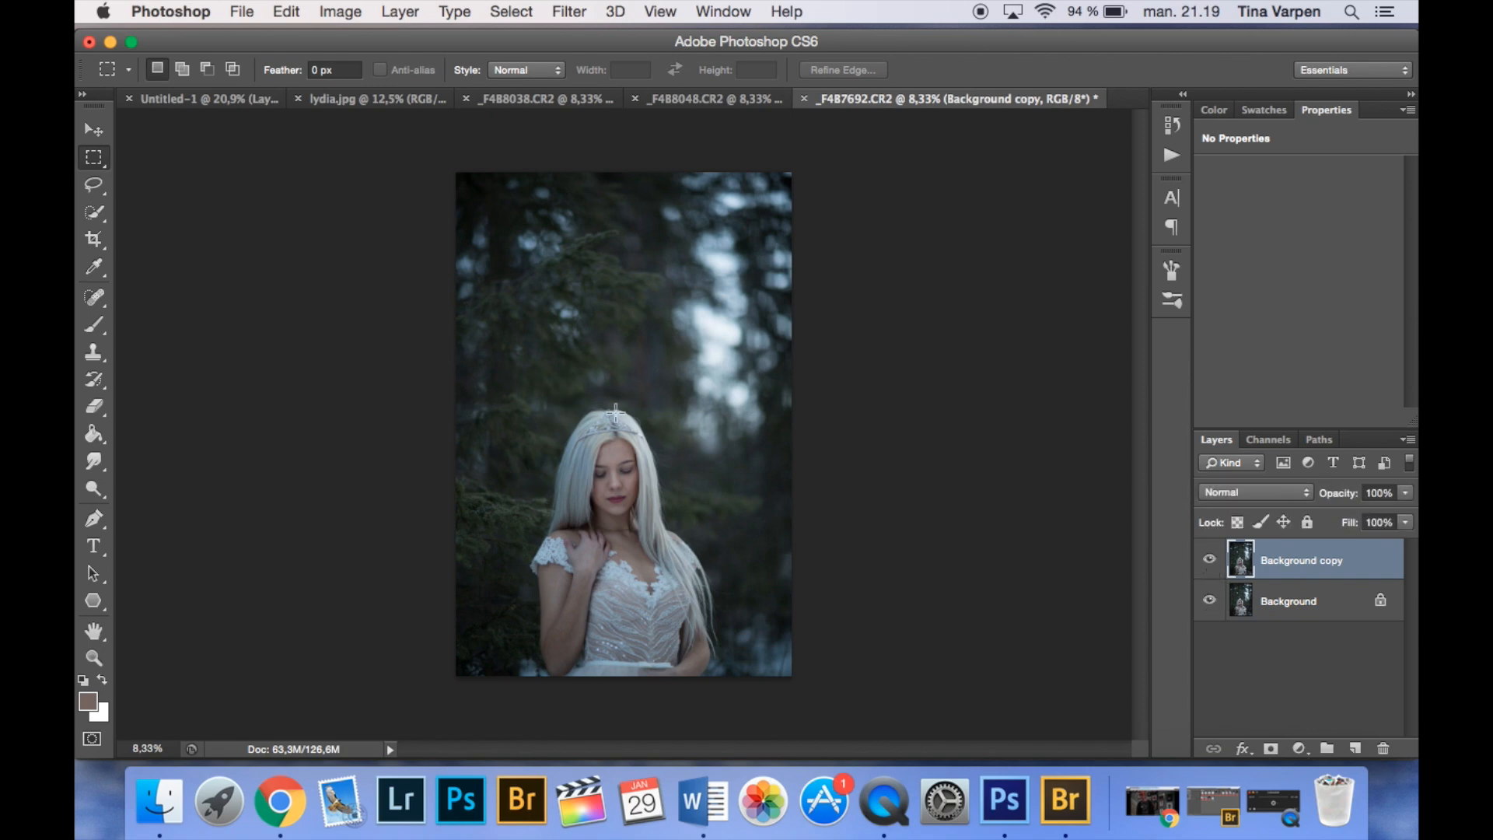
- Smooth the blemishes on the woman's forehead with the Patch tool in Source mode on the Background copy layer
scroll(644, 483, "up", 3)
scroll(644, 483, "up", 3)
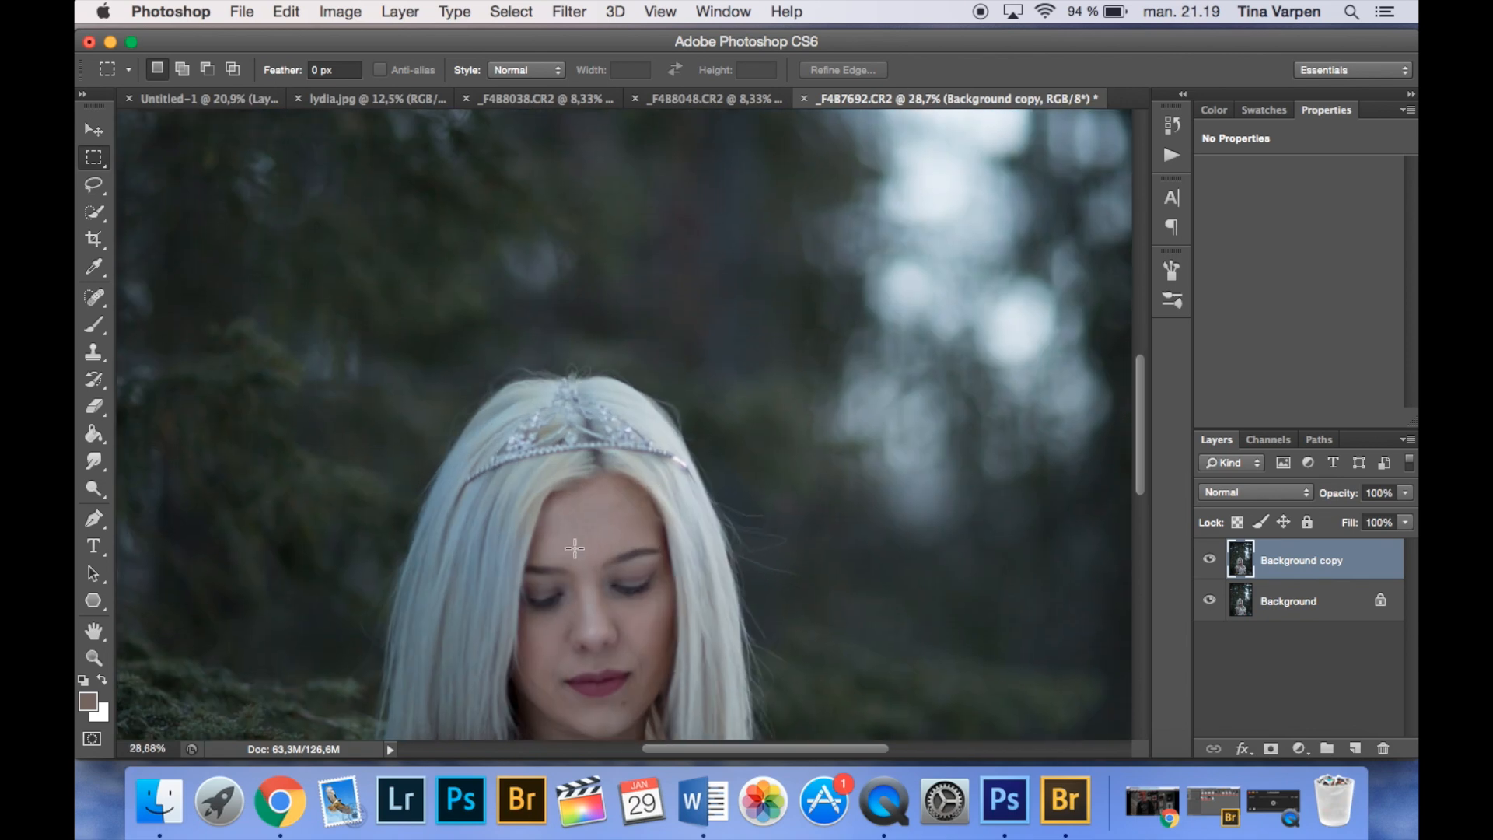
left_click_drag(571, 607, 661, 319)
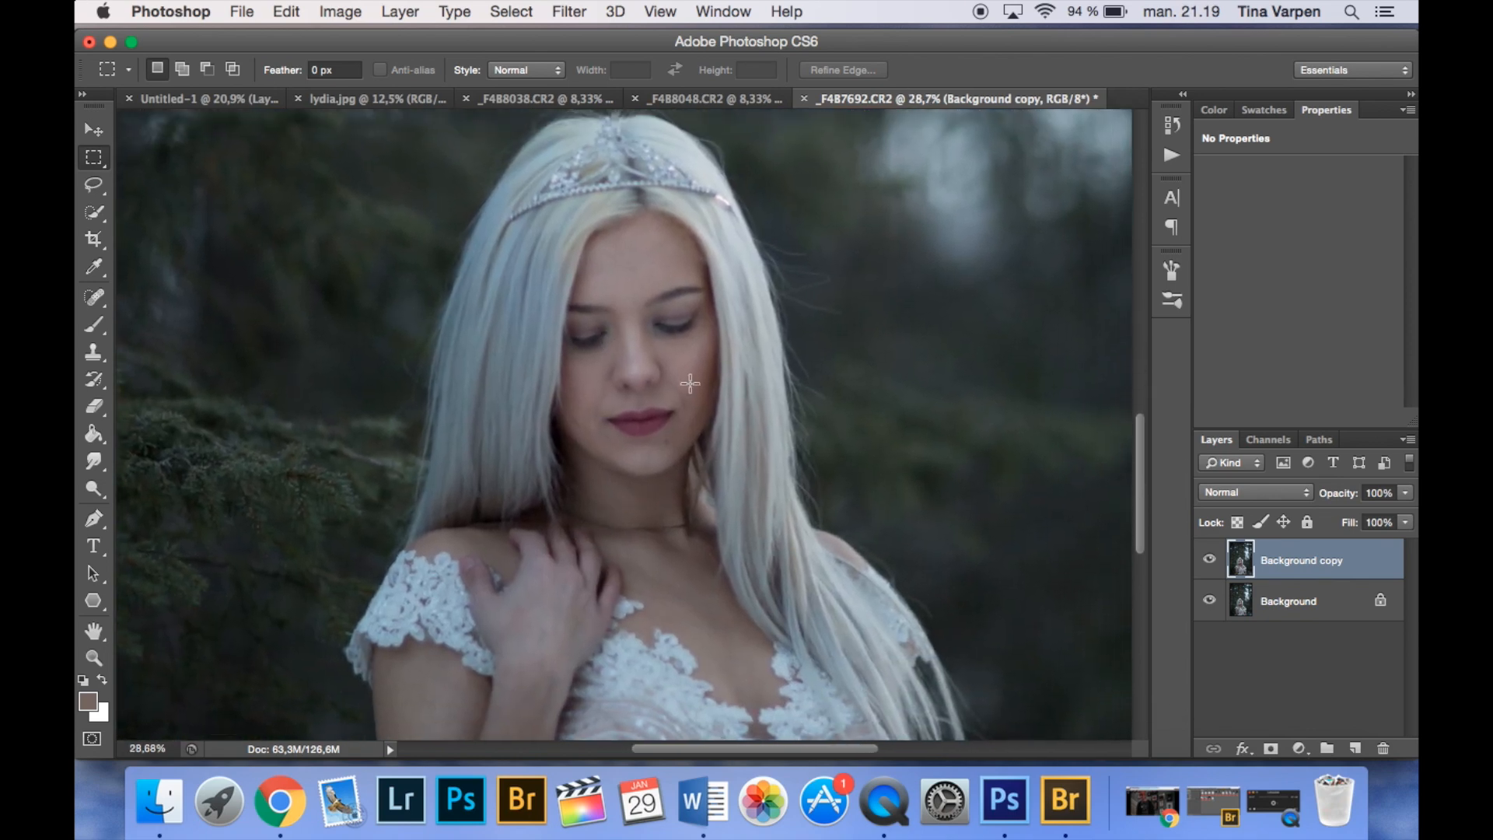
scroll(633, 453, "up", 3)
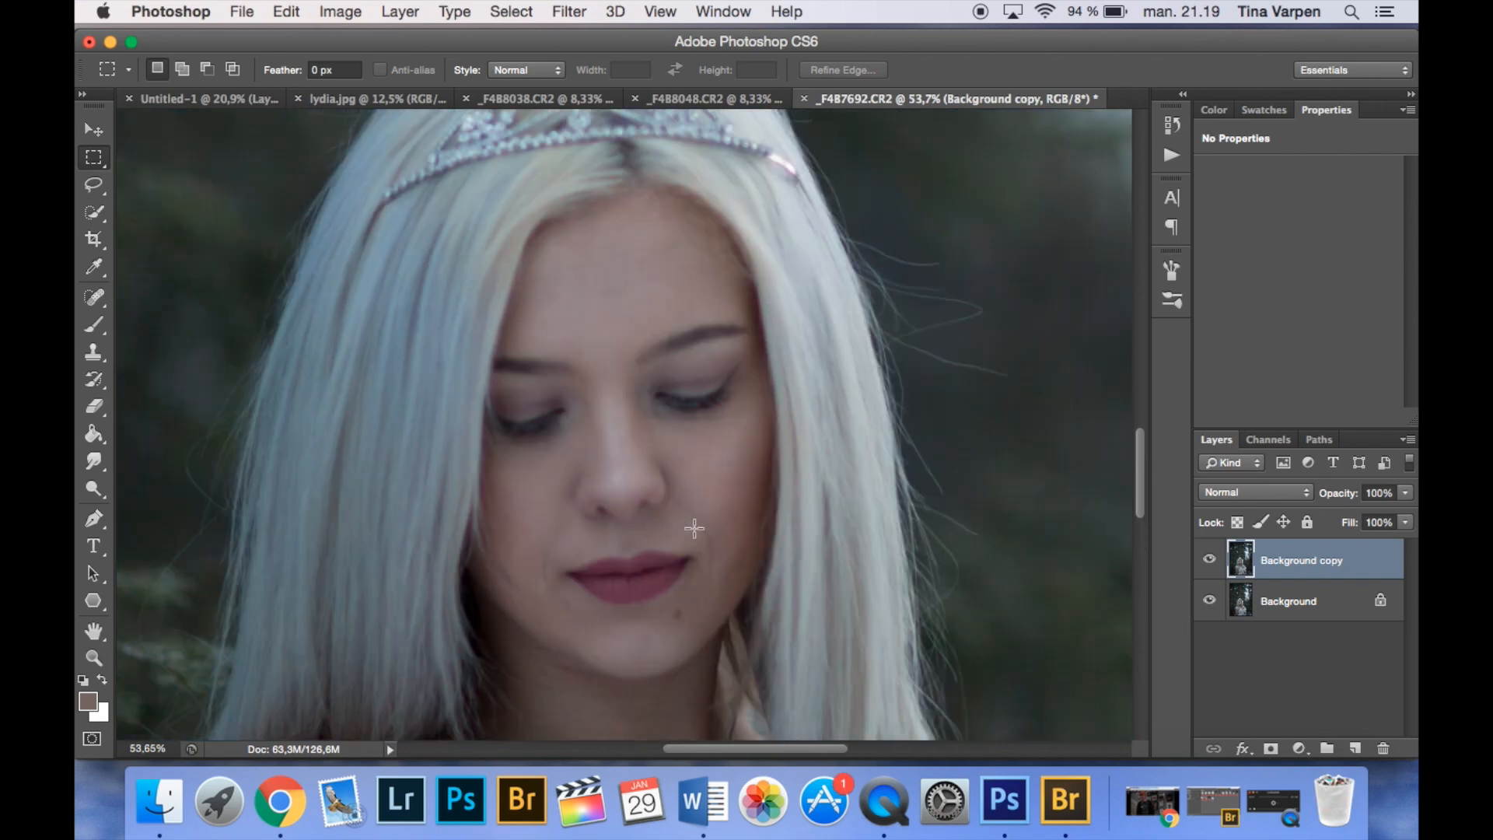
left_click(102, 305)
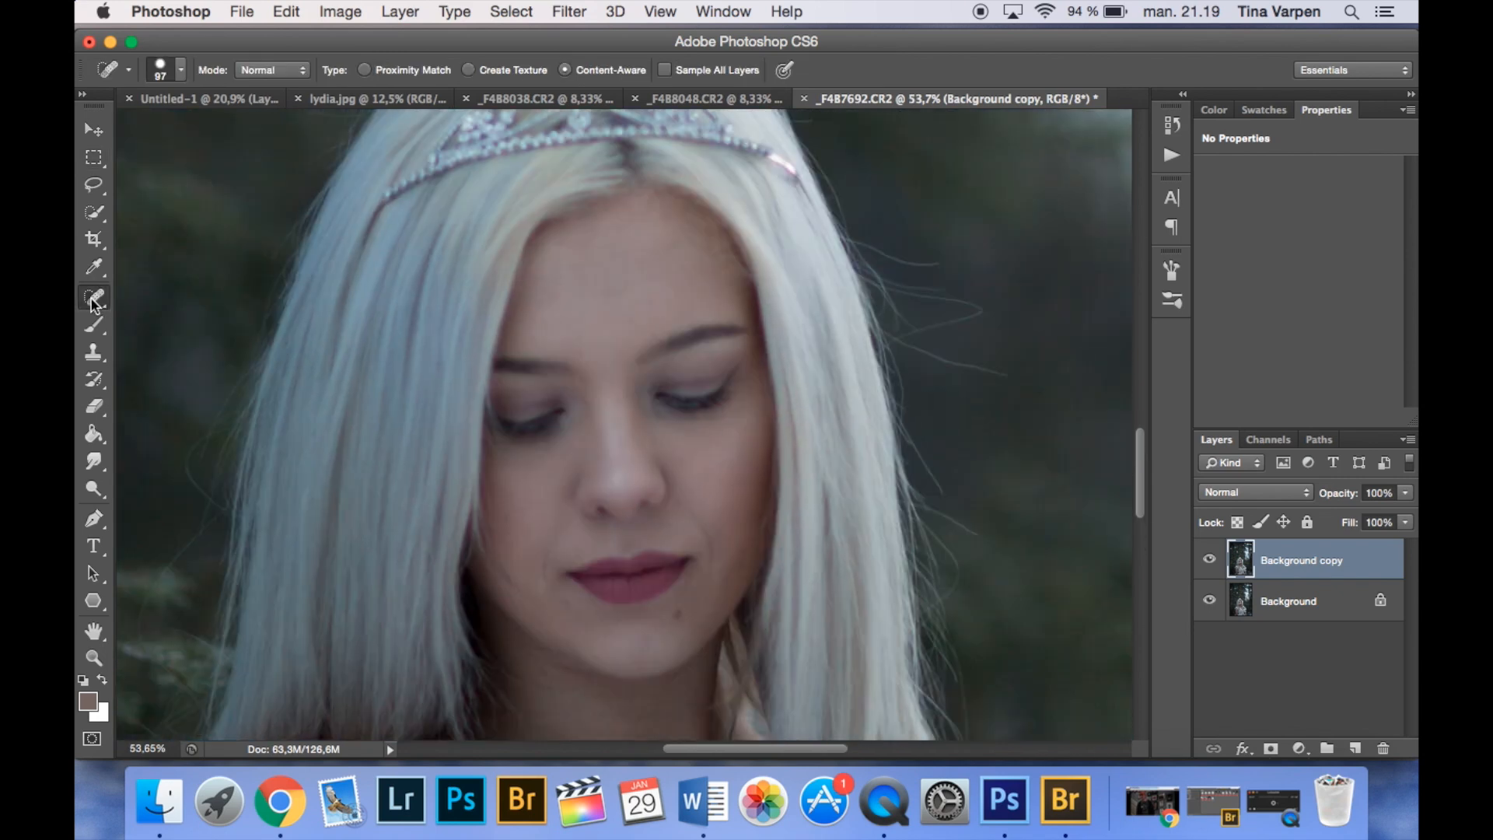
left_click(175, 329)
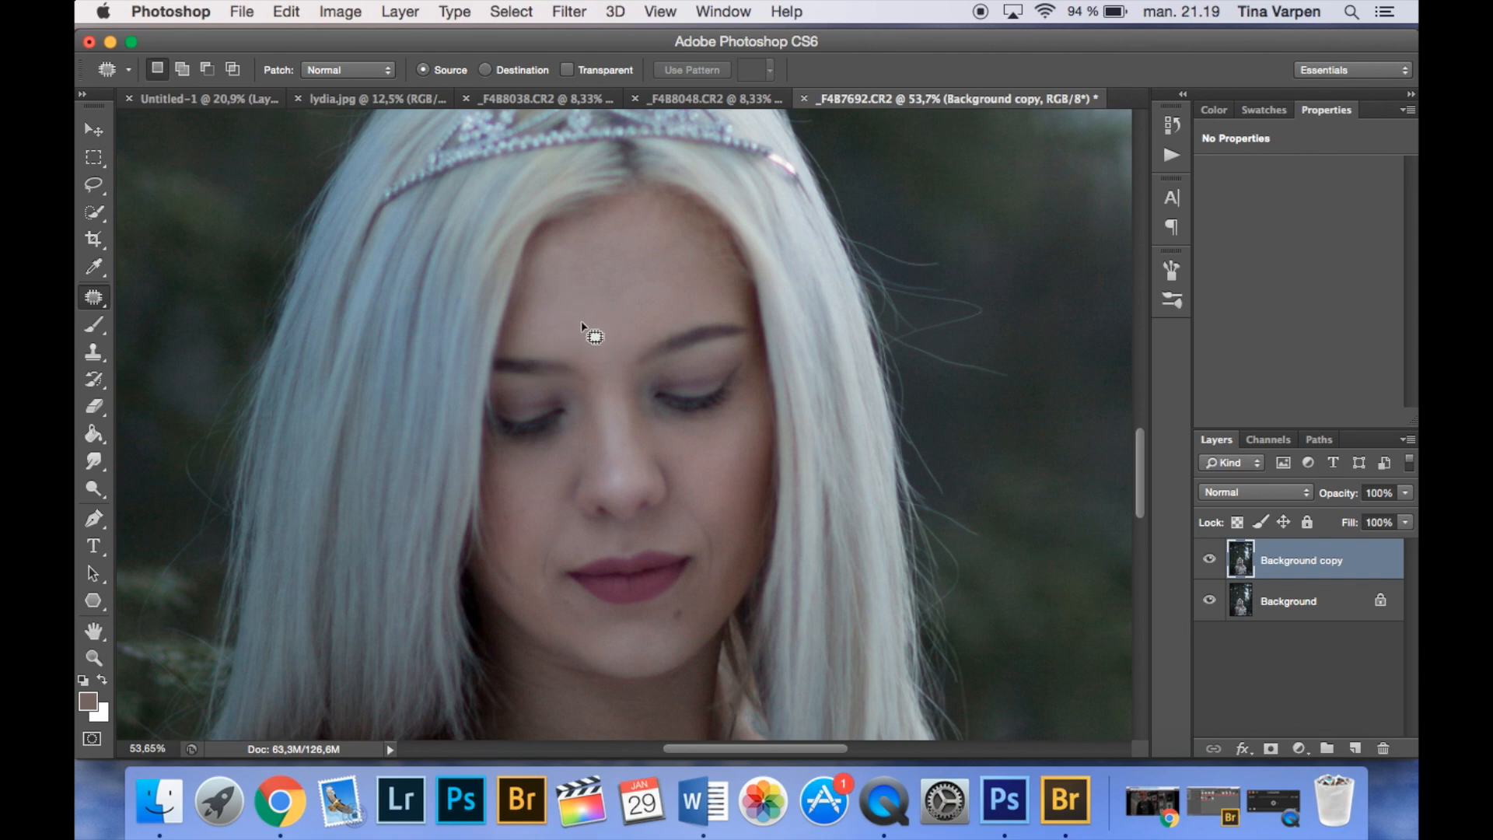
left_click_drag(583, 323, 586, 325)
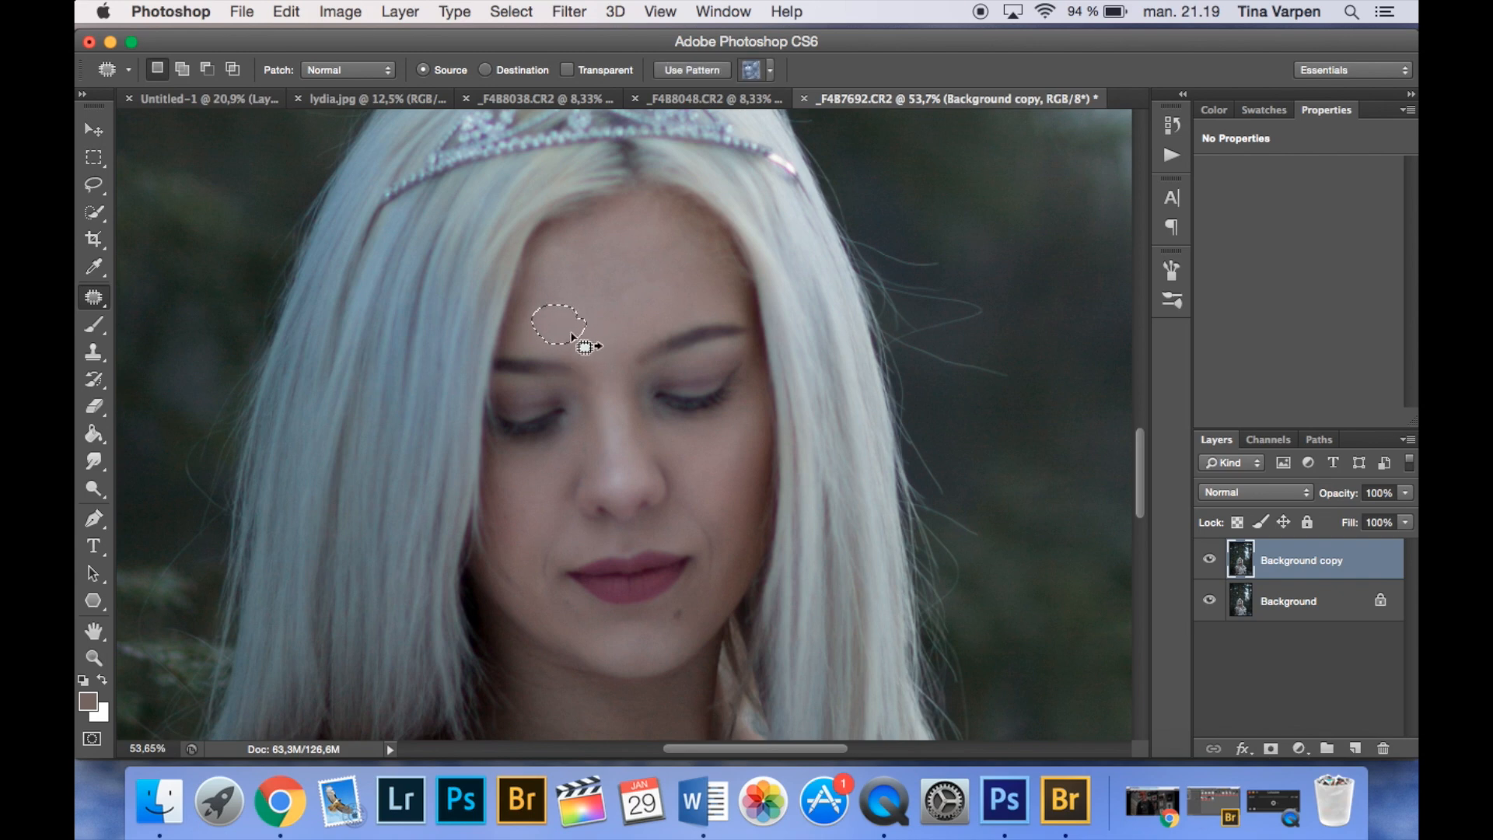
left_click_drag(562, 326, 611, 329)
left_click(610, 335)
mouse_move(614, 287)
left_mouse_down()
mouse_move(568, 278)
mouse_move(607, 294)
left_mouse_up()
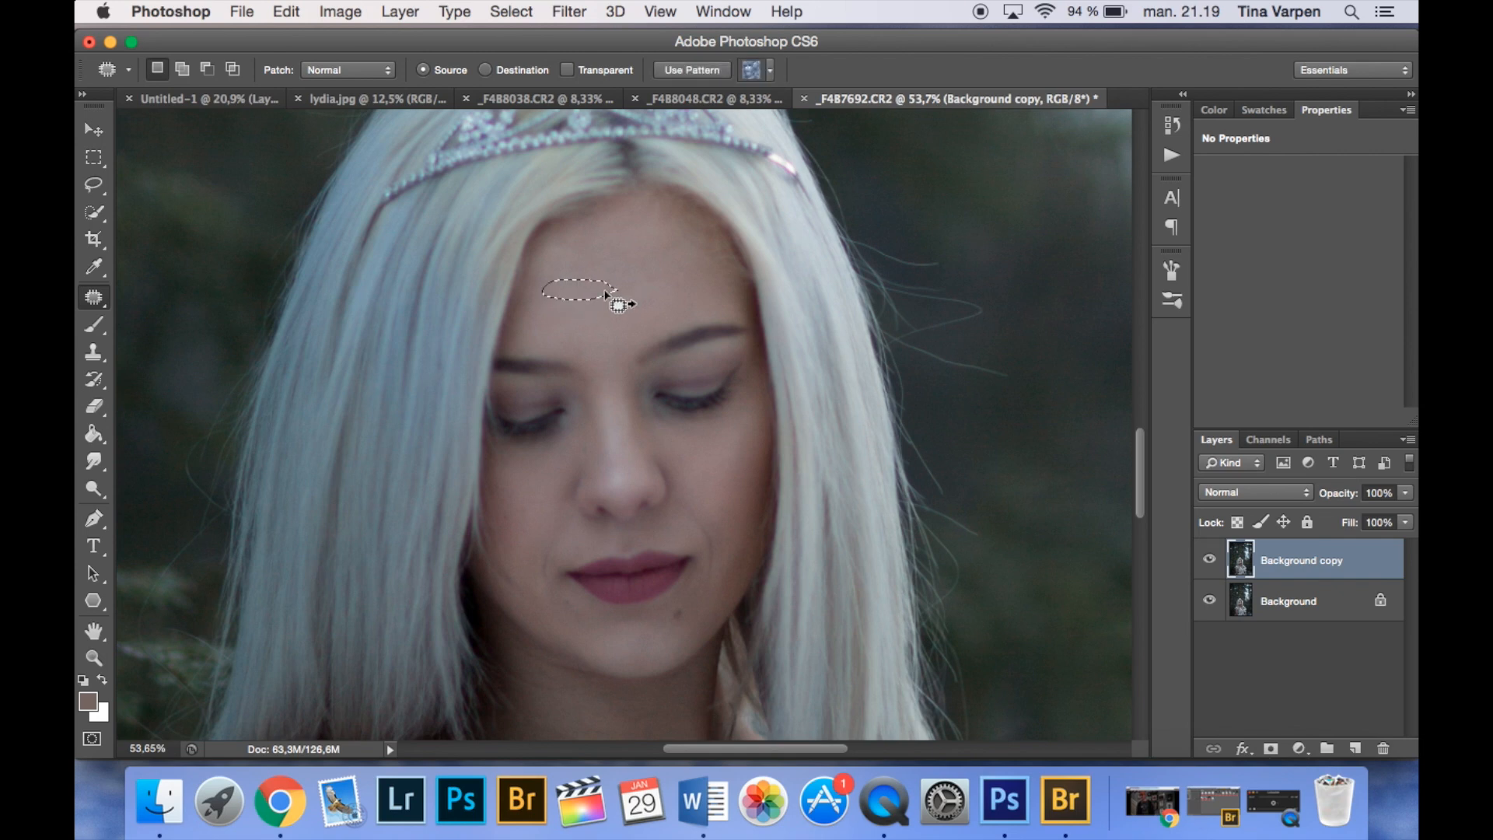
left_click(620, 317)
mouse_move(633, 245)
left_mouse_down()
mouse_move(626, 268)
mouse_move(632, 247)
left_mouse_up()
mouse_move(569, 266)
left_mouse_down()
mouse_move(601, 297)
mouse_move(566, 320)
left_mouse_up()
- Patch the uneven skin spots on the woman's cheeks and lower face with nearby clean skin
scroll(629, 265, "down", 3)
left_click_drag(695, 312, 729, 328)
left_click_drag(537, 436, 574, 509)
left_click_drag(682, 383, 678, 395)
left_click(700, 407)
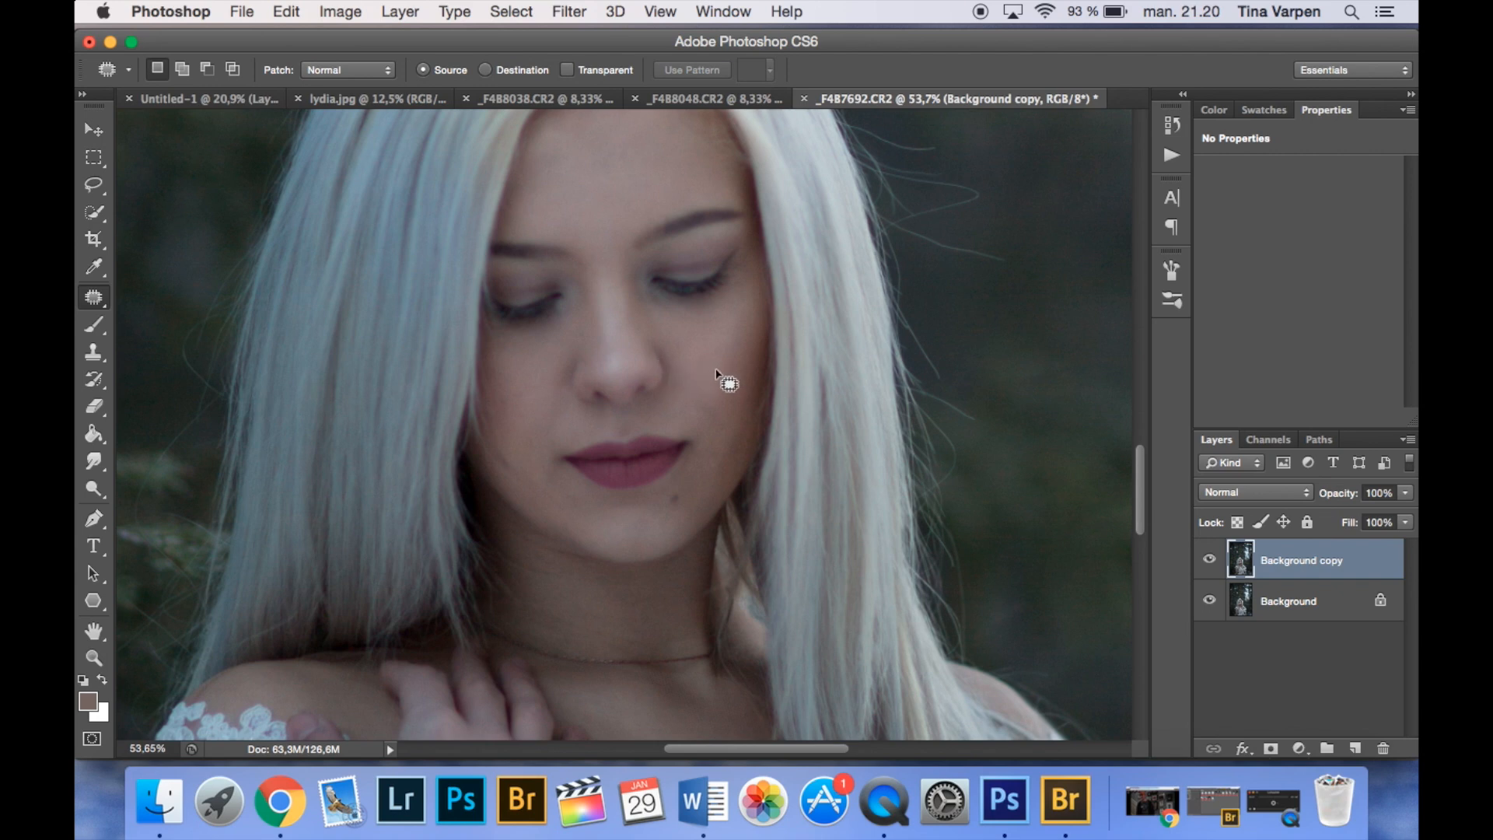
left_click_drag(589, 282, 688, 449)
left_click_drag(661, 519, 668, 331)
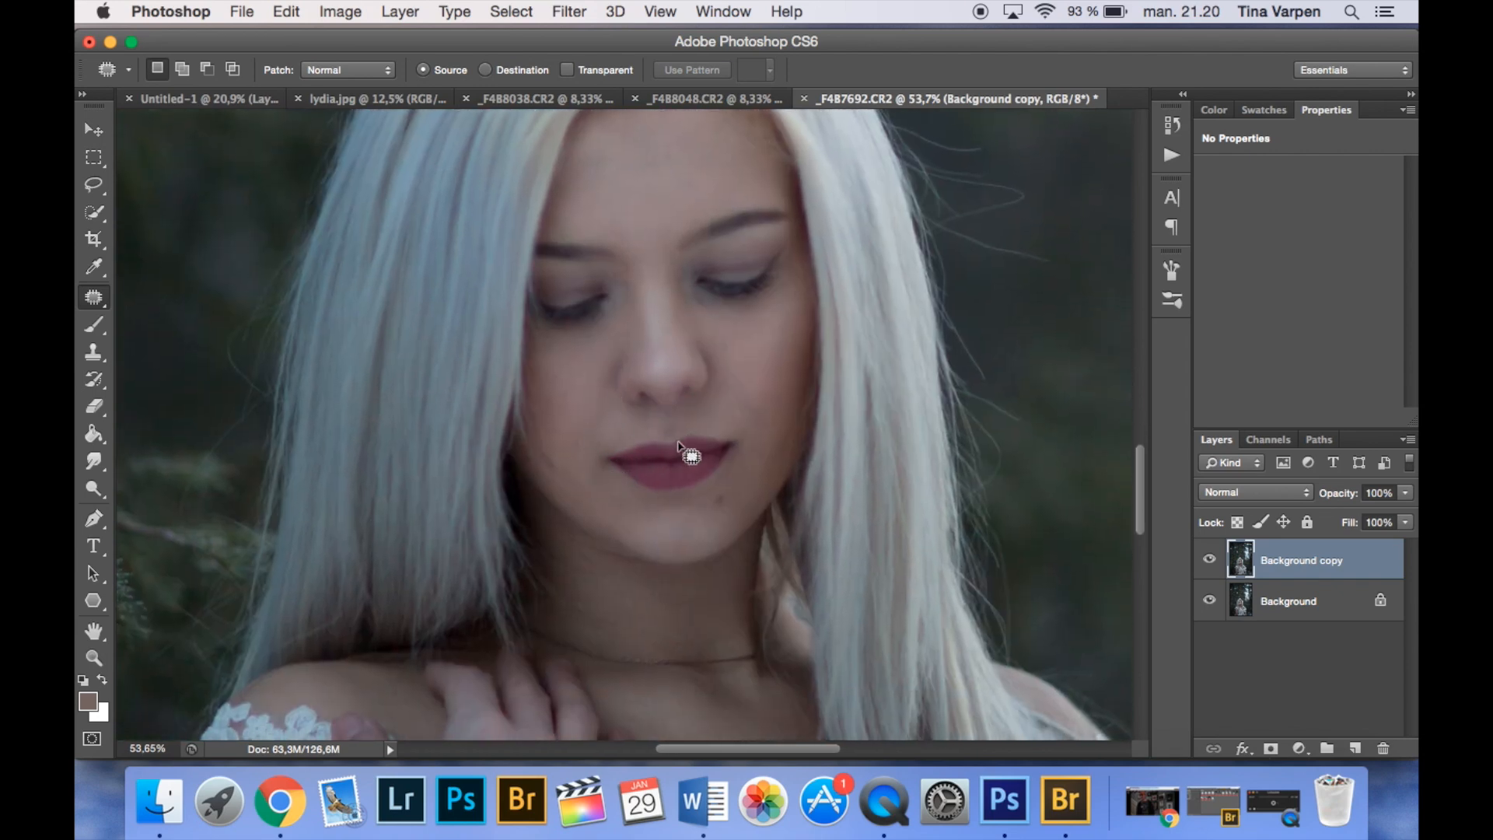
- Toggle the Background copy's visibility to compare the retouched skin with the original
scroll(623, 490, "up", 5)
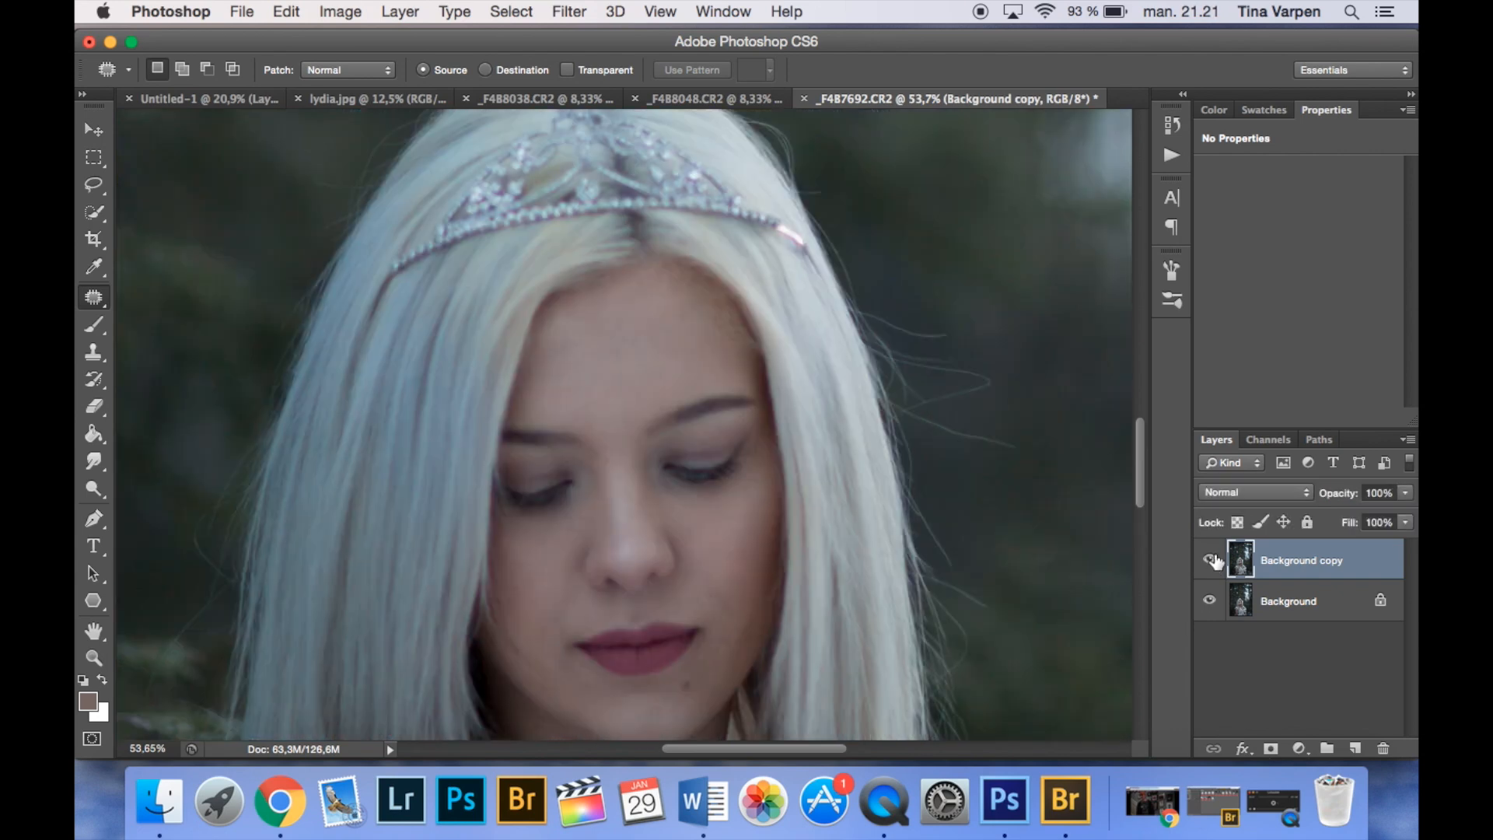
left_click(1210, 559)
left_click(1209, 560)
scroll(710, 389, "down", 4)
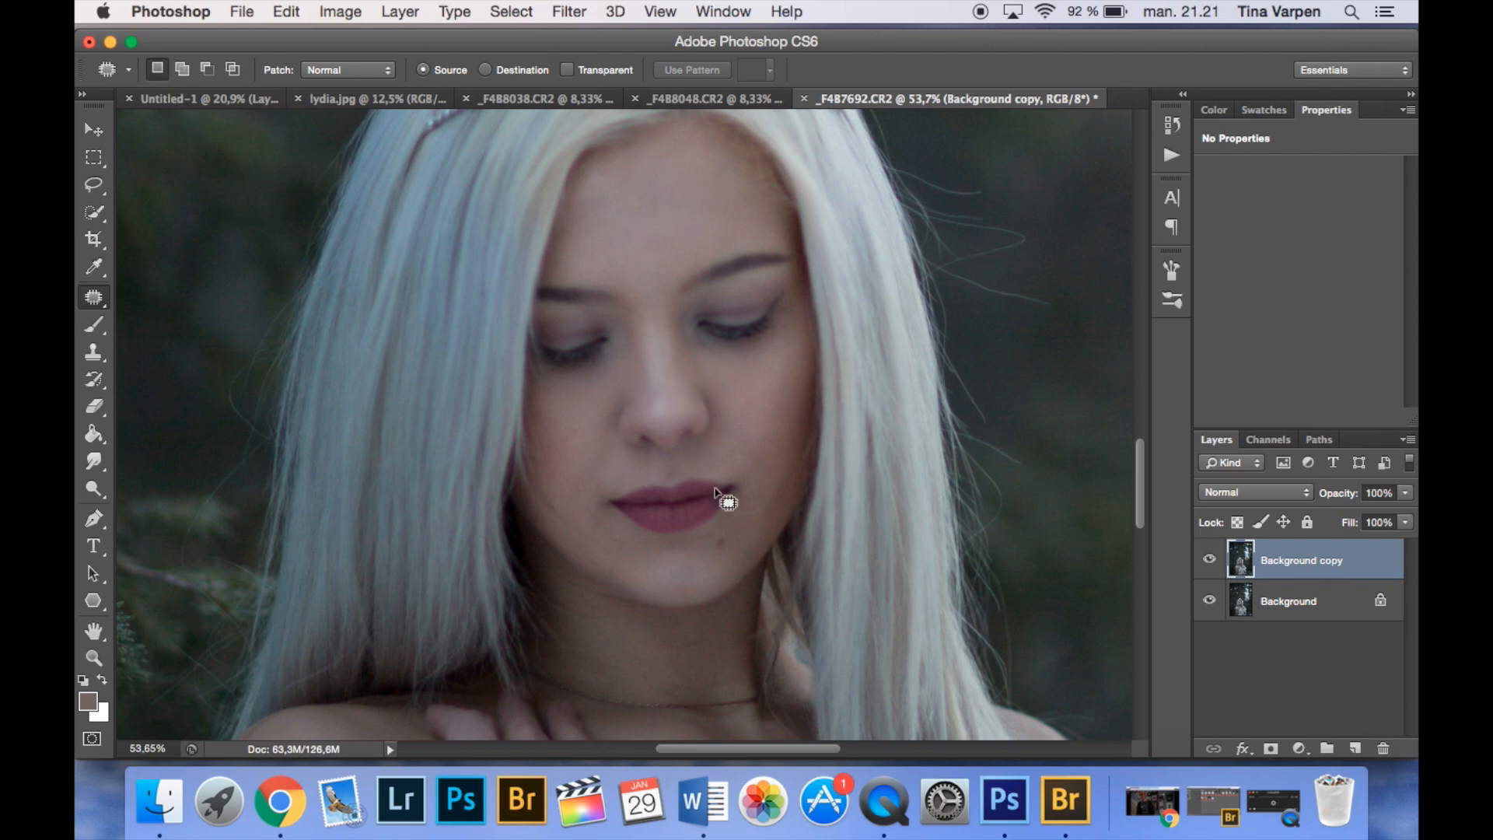
- Select a full-height rectangle about 2500 px wide from the photo's left edge past the woman's face and copy it to a new layer
key("super+minus")
key("super+minus")
key("super+minus")
key("super+minus")
key("super+minus")
key("super+minus")
left_click(94, 159)
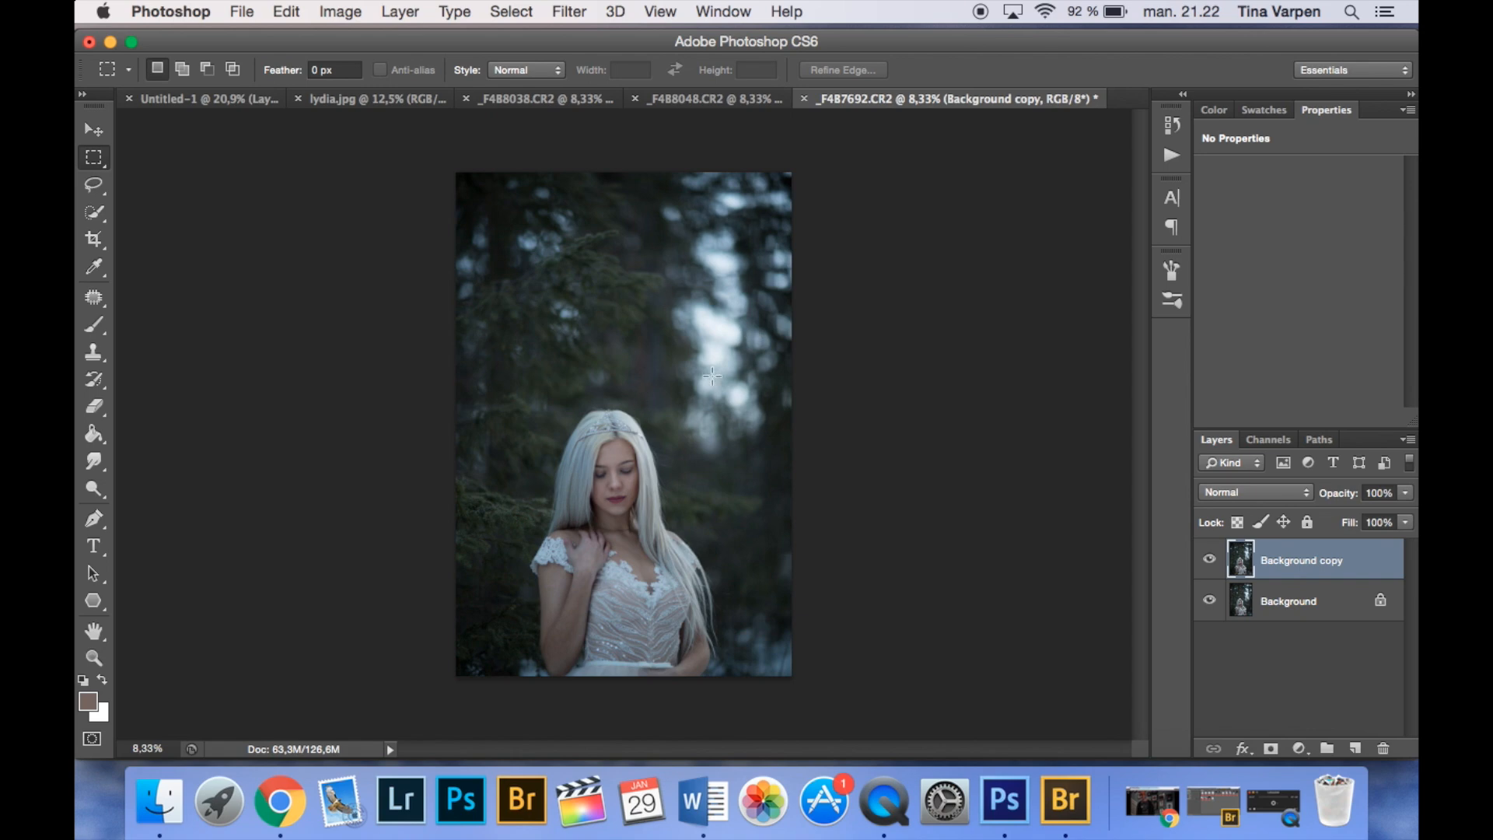
left_click_drag(441, 178, 592, 563)
left_click(660, 363)
left_click_drag(426, 124, 674, 706)
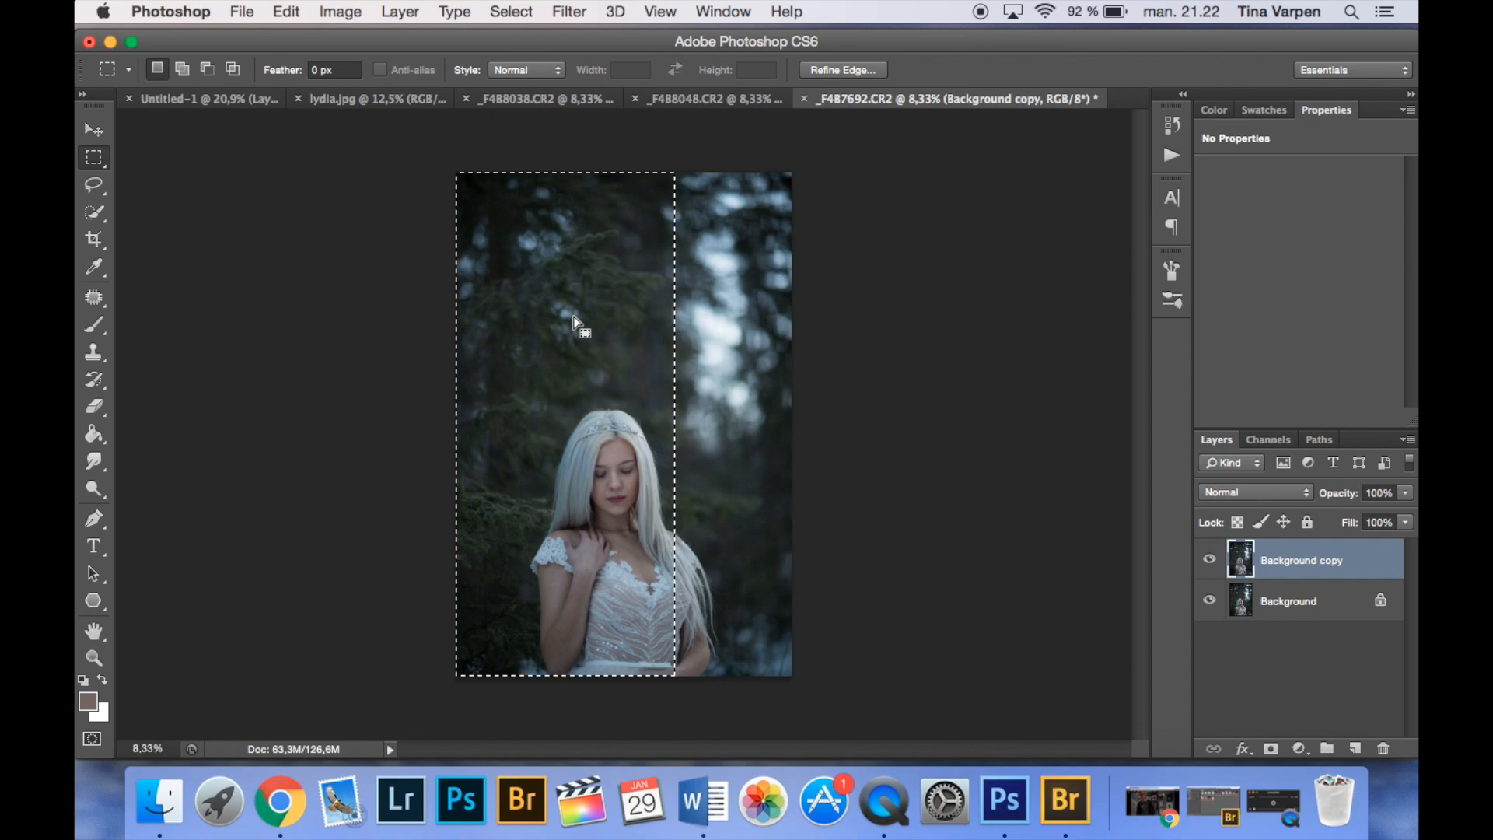
key("super+j")
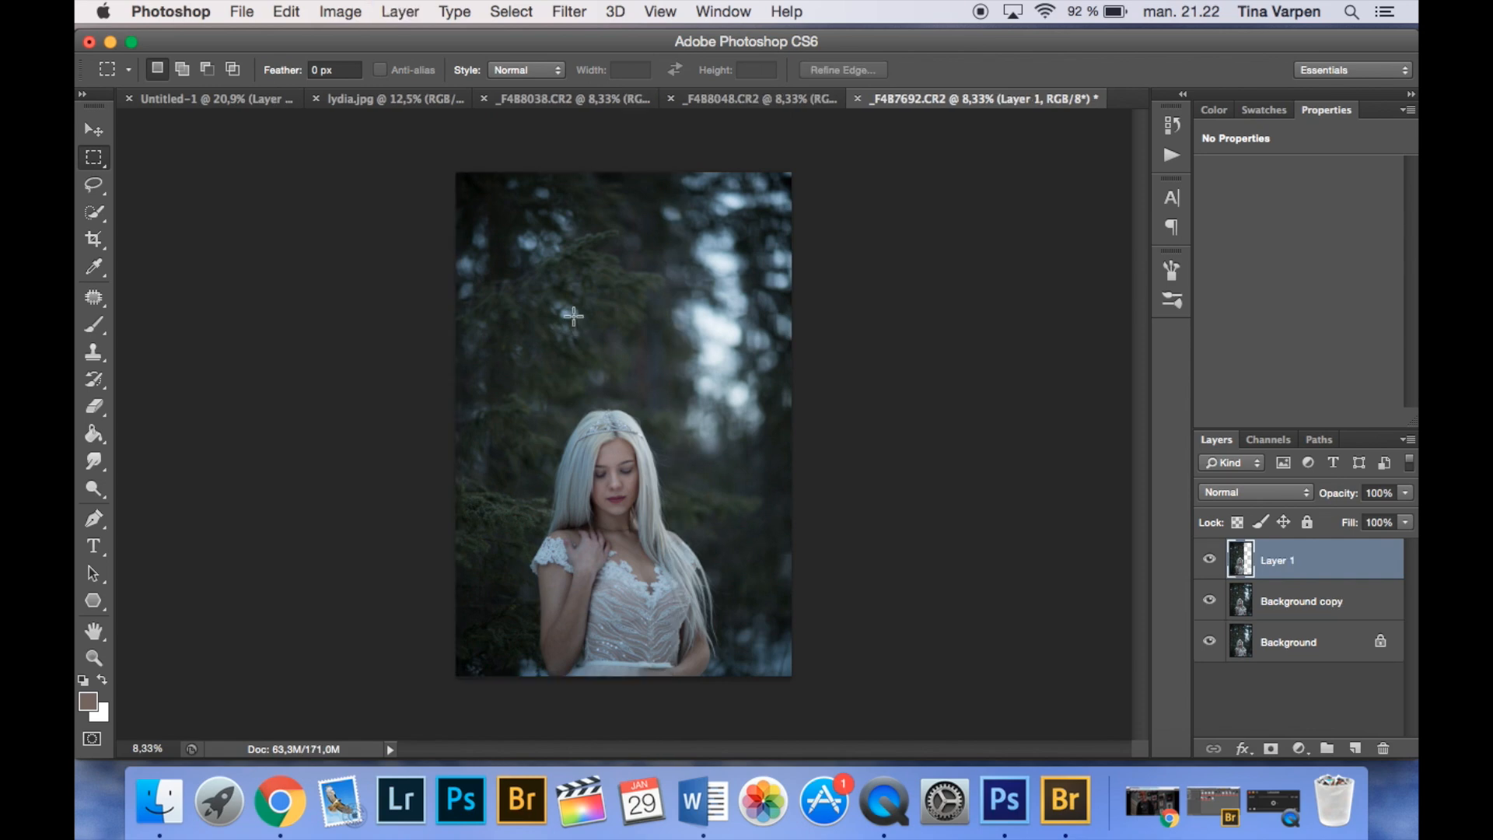
- Flip Layer 1 horizontally and move it over the photo's right side, at X 2781 px
key("super+t")
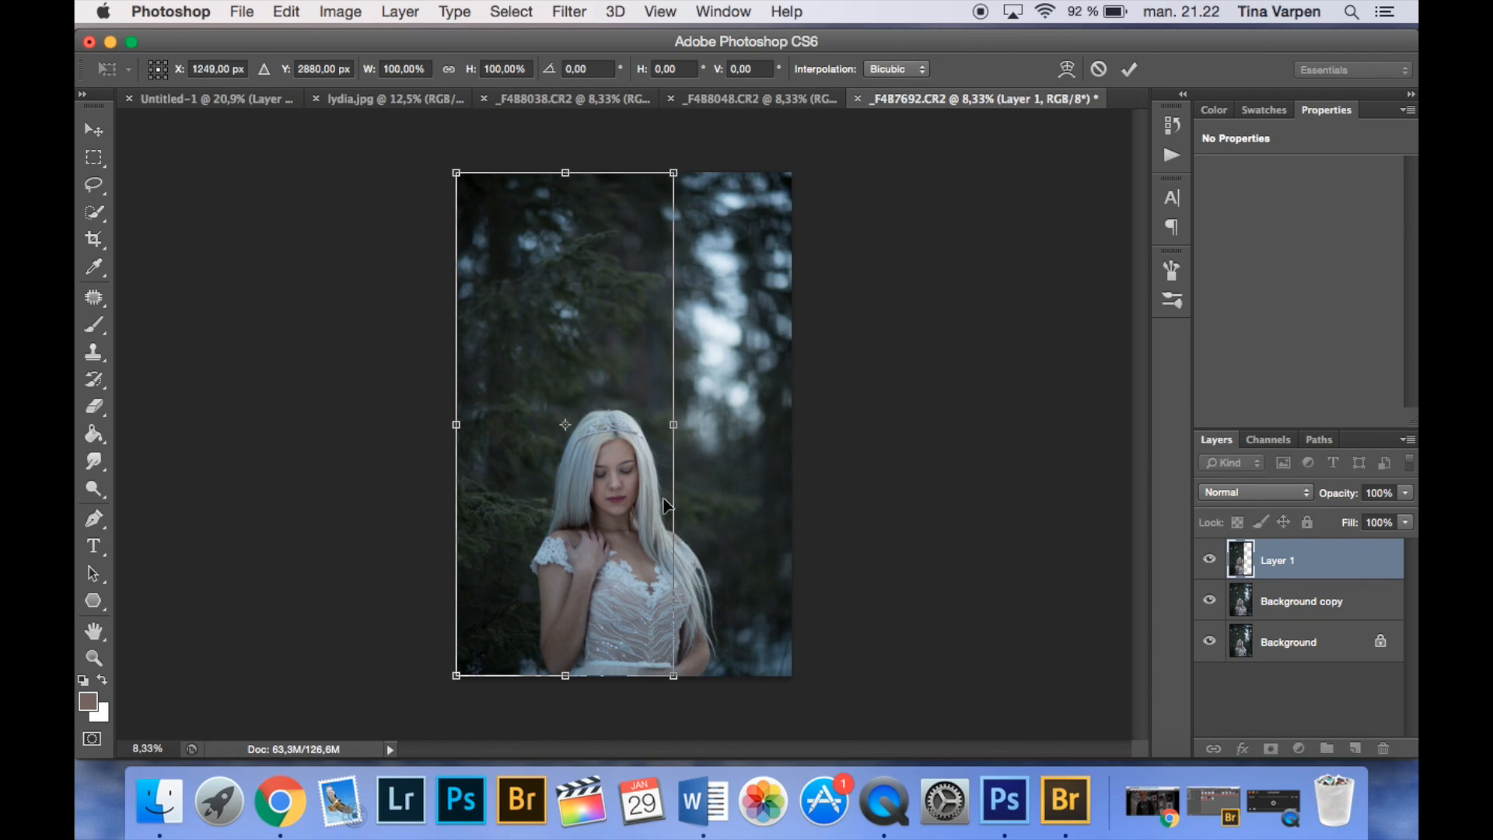
right_click(549, 311)
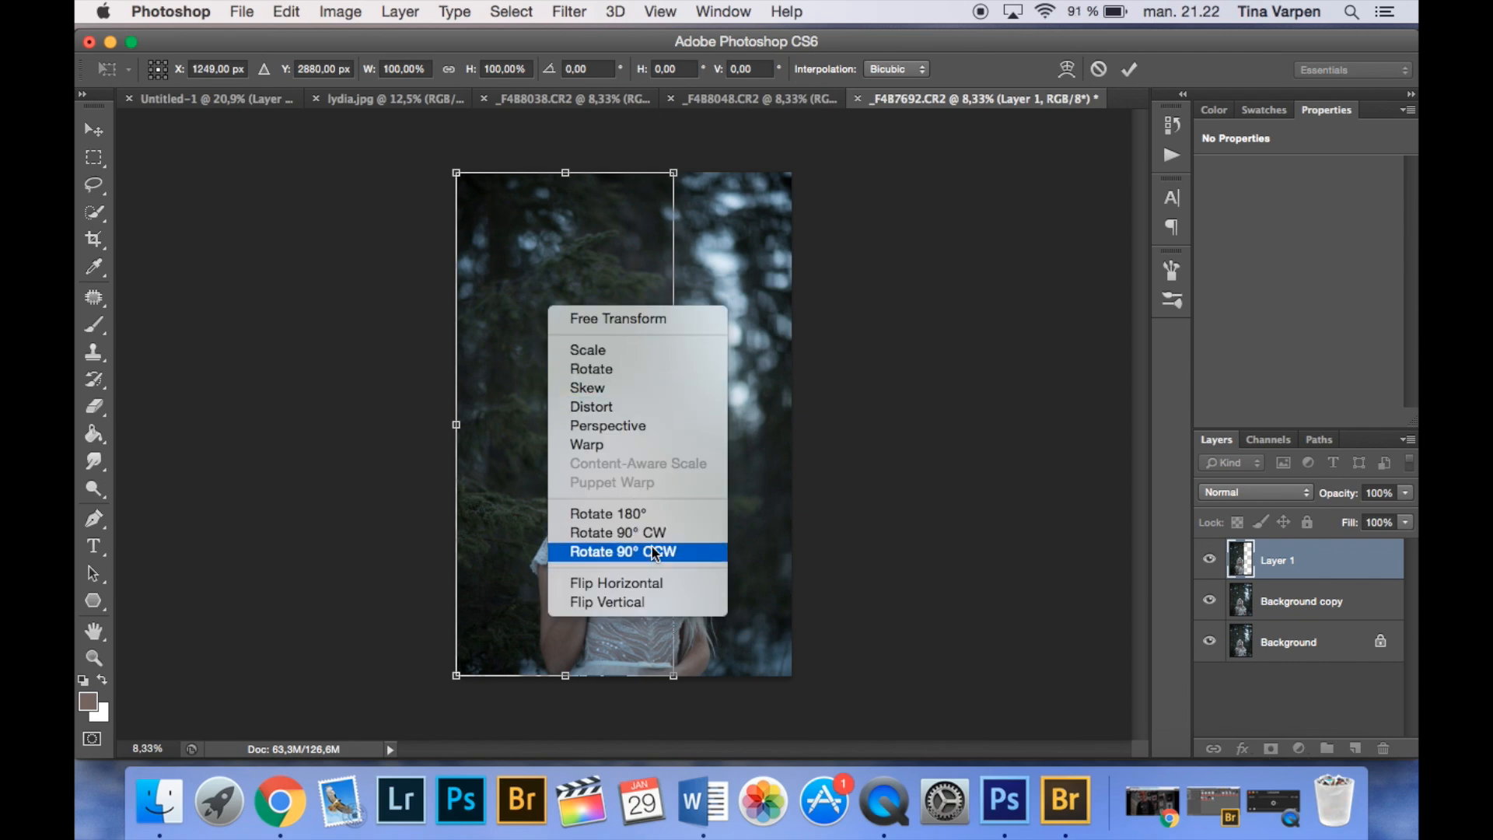
left_click(673, 585)
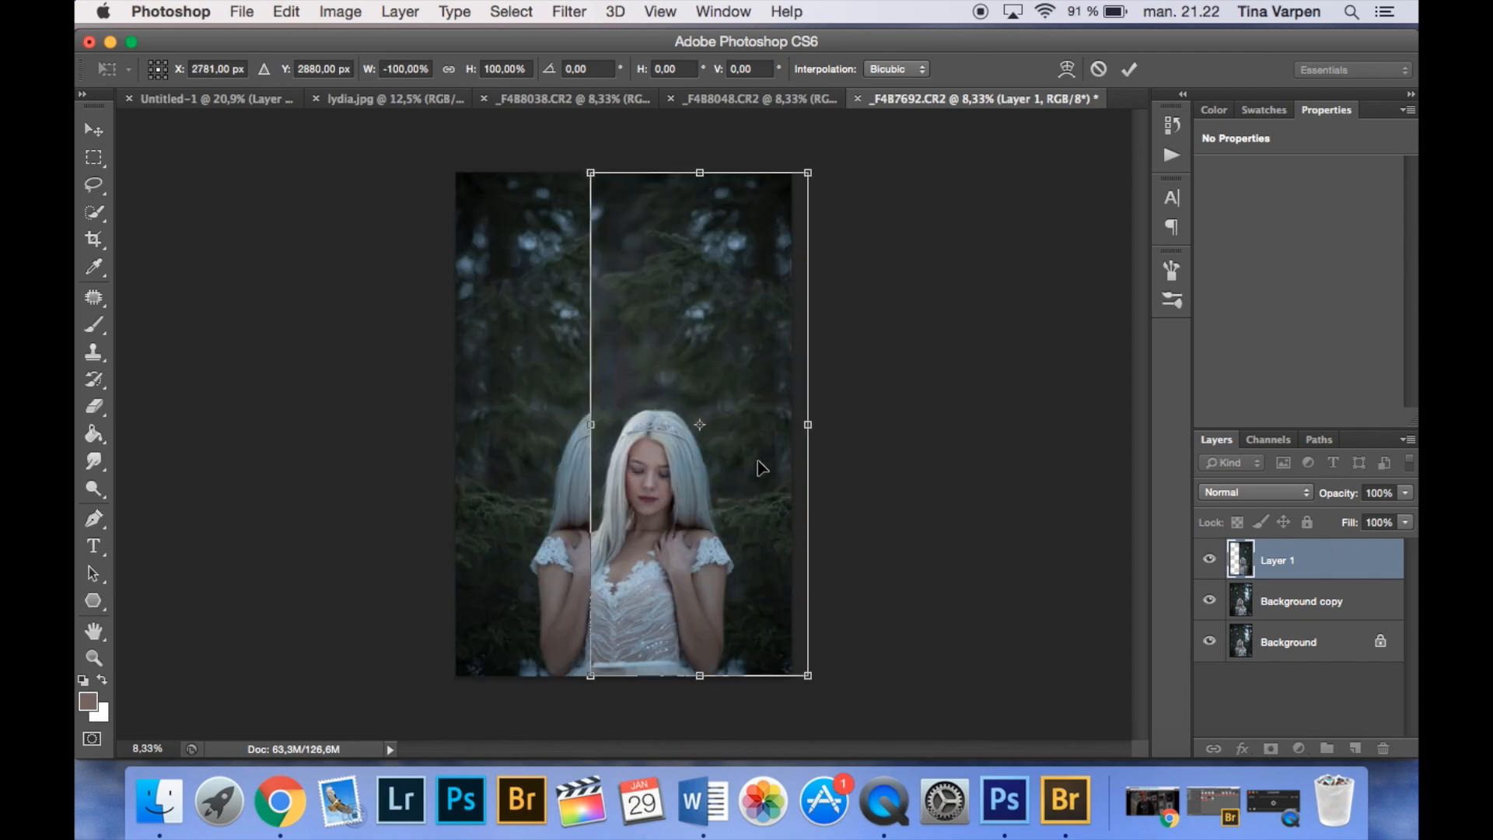
key("Return")
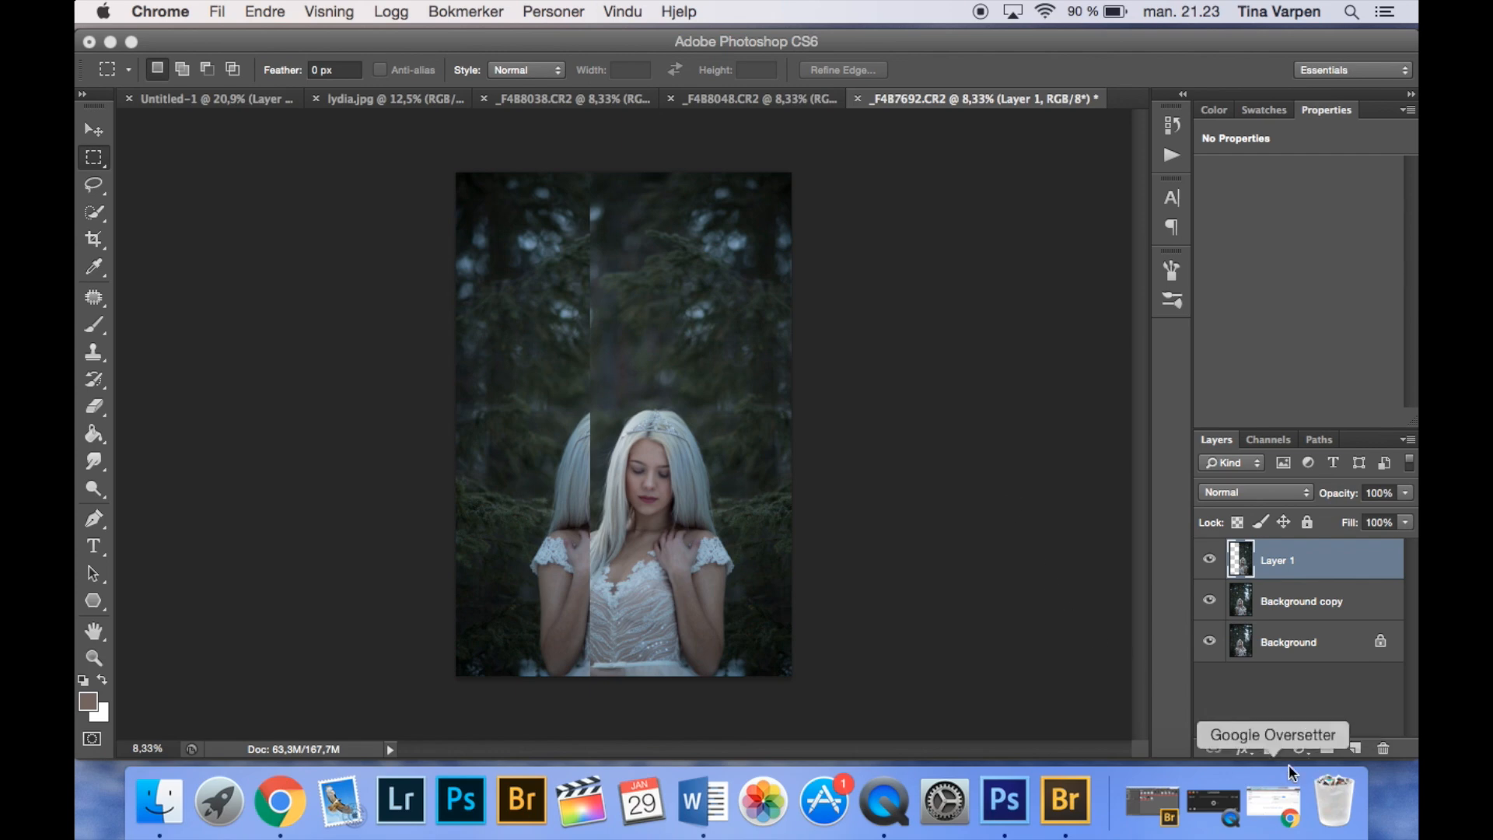
- Add a layer mask to Layer 1 and choose a soft 353 px brush with black as the foreground colour
left_click(1270, 748)
left_click(1270, 748)
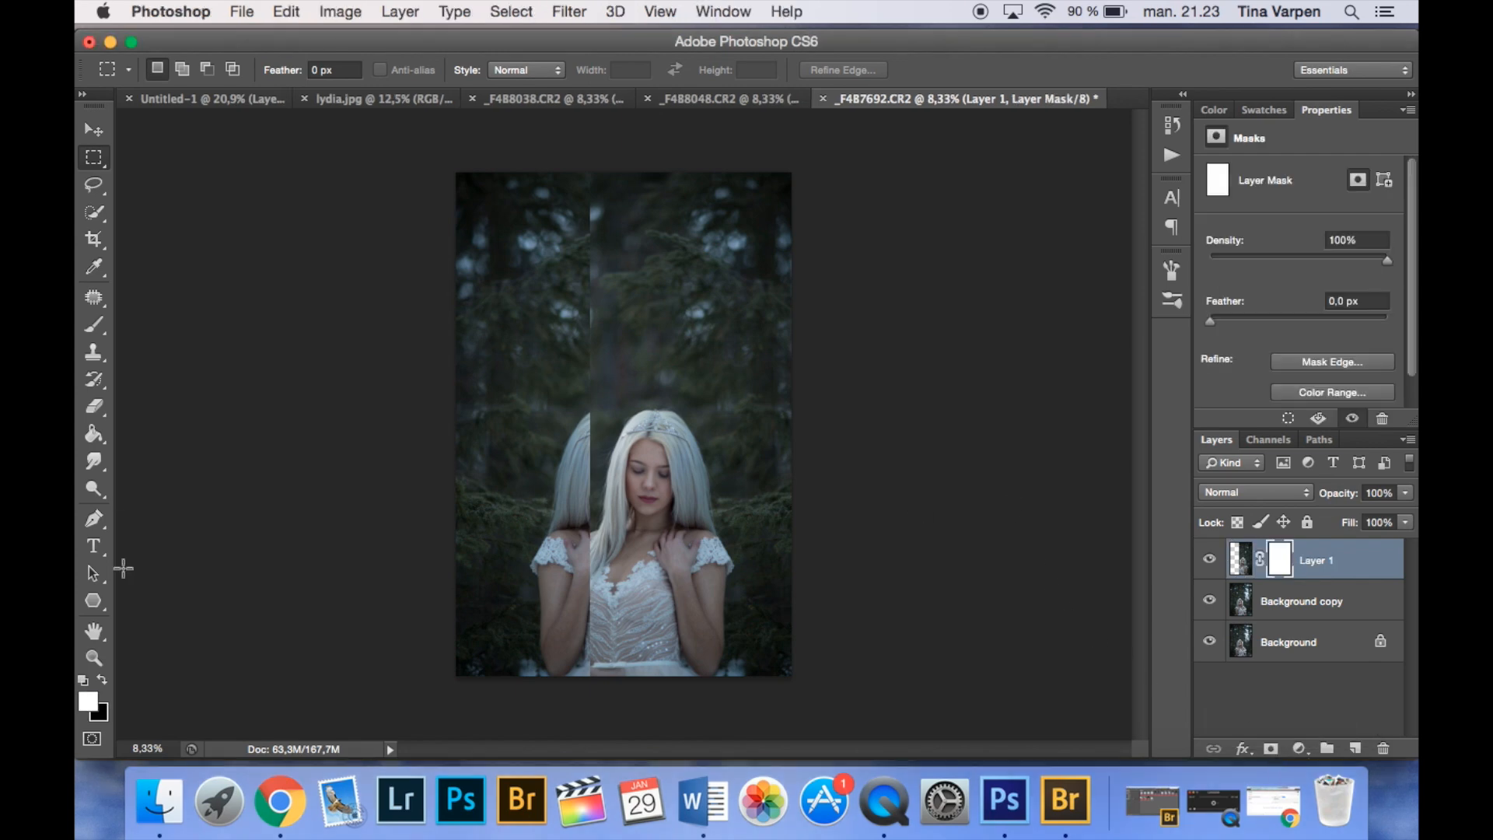
left_click(100, 681)
left_click(95, 327)
left_click(179, 70)
left_click(634, 348)
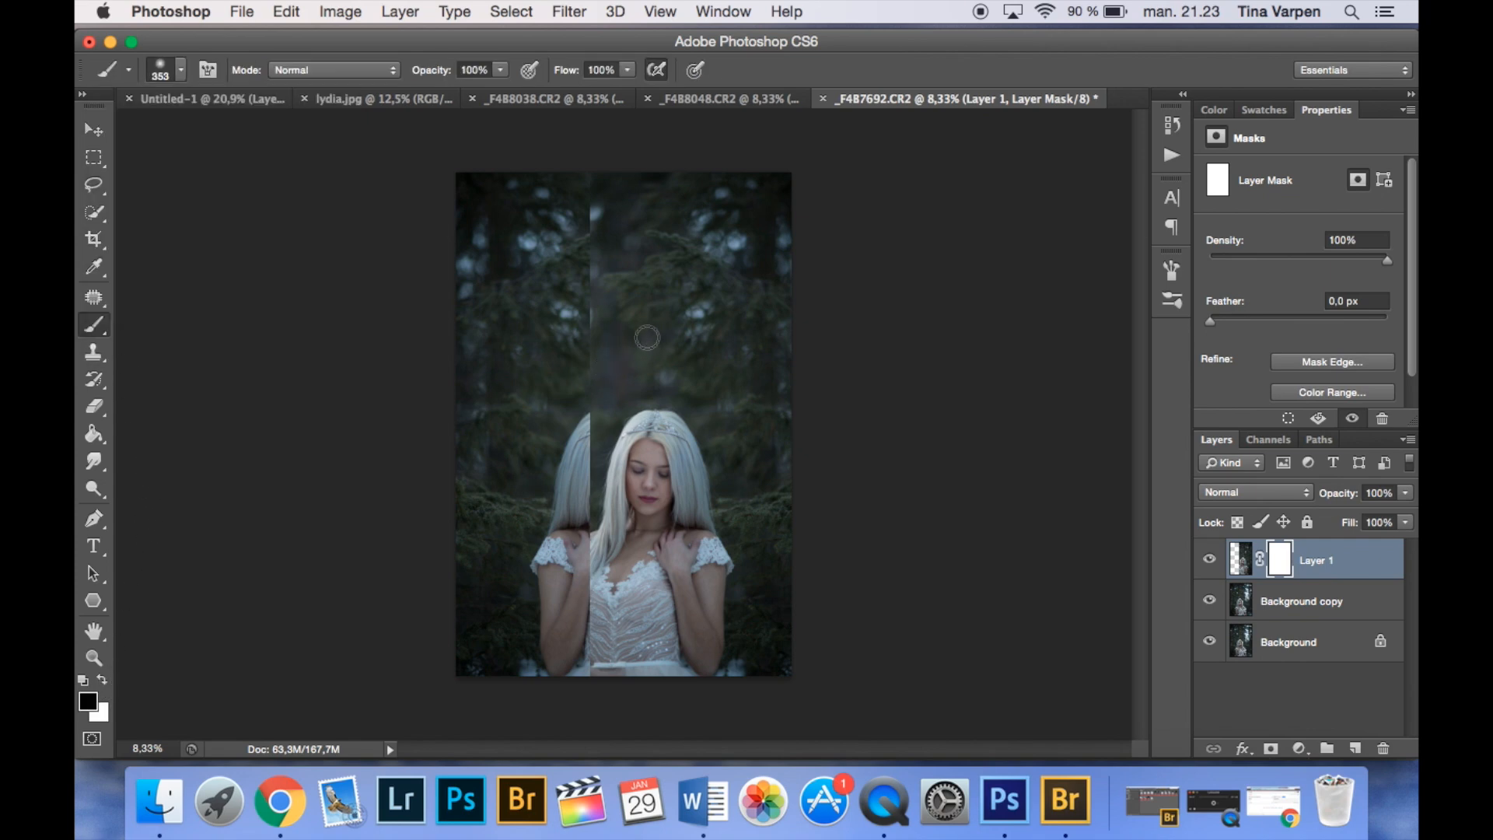
- Paint black on Layer 1's mask over the mirrored woman, with a white spot at the face, and display the mask alone
key("v")
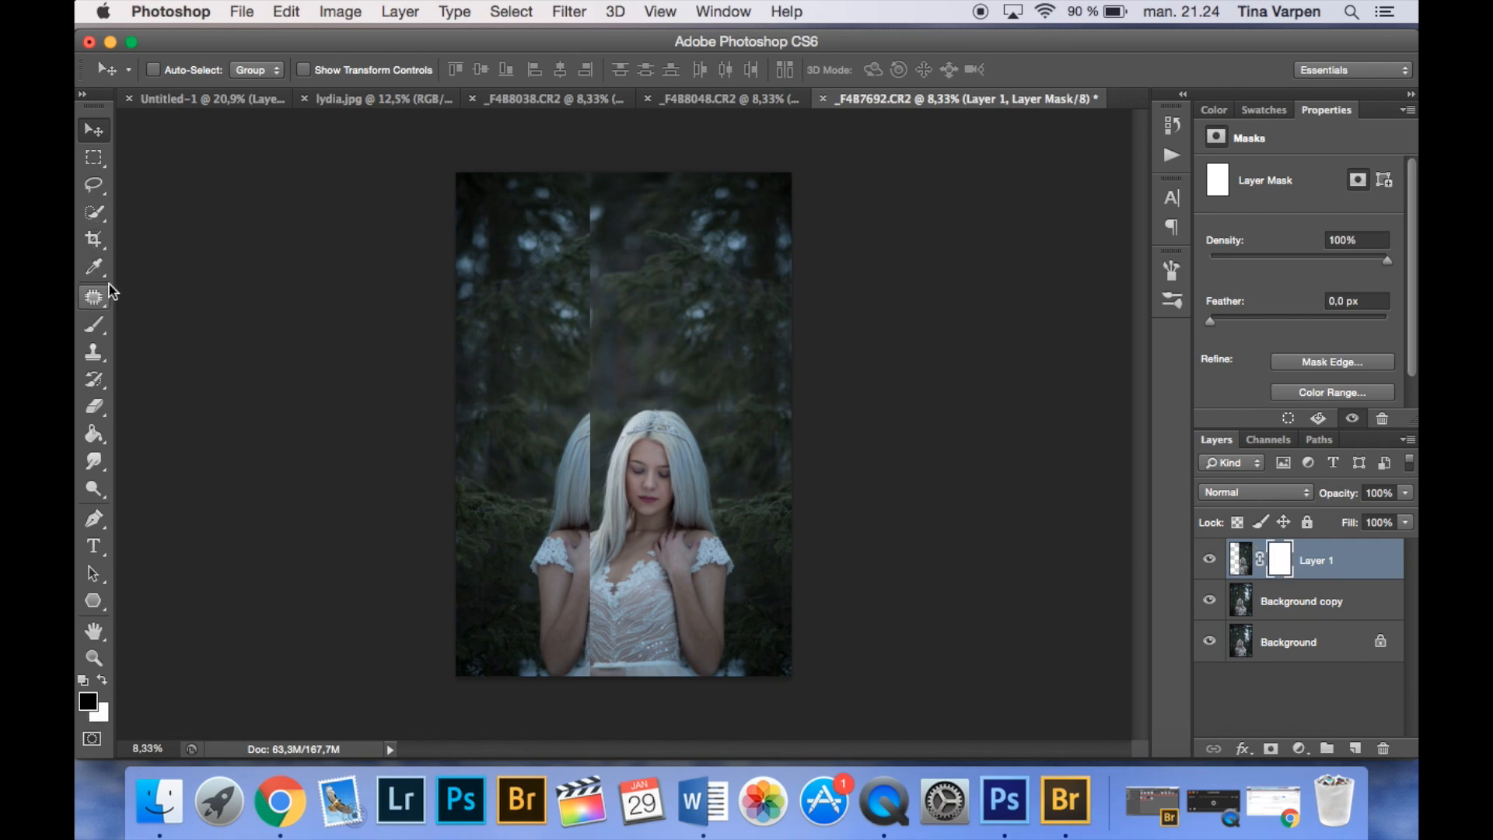
left_click(99, 336)
mouse_move(661, 489)
left_mouse_down()
mouse_move(646, 441)
mouse_move(686, 437)
mouse_move(646, 577)
mouse_move(623, 505)
mouse_move(591, 469)
mouse_move(593, 683)
mouse_move(707, 633)
mouse_move(706, 532)
left_mouse_up()
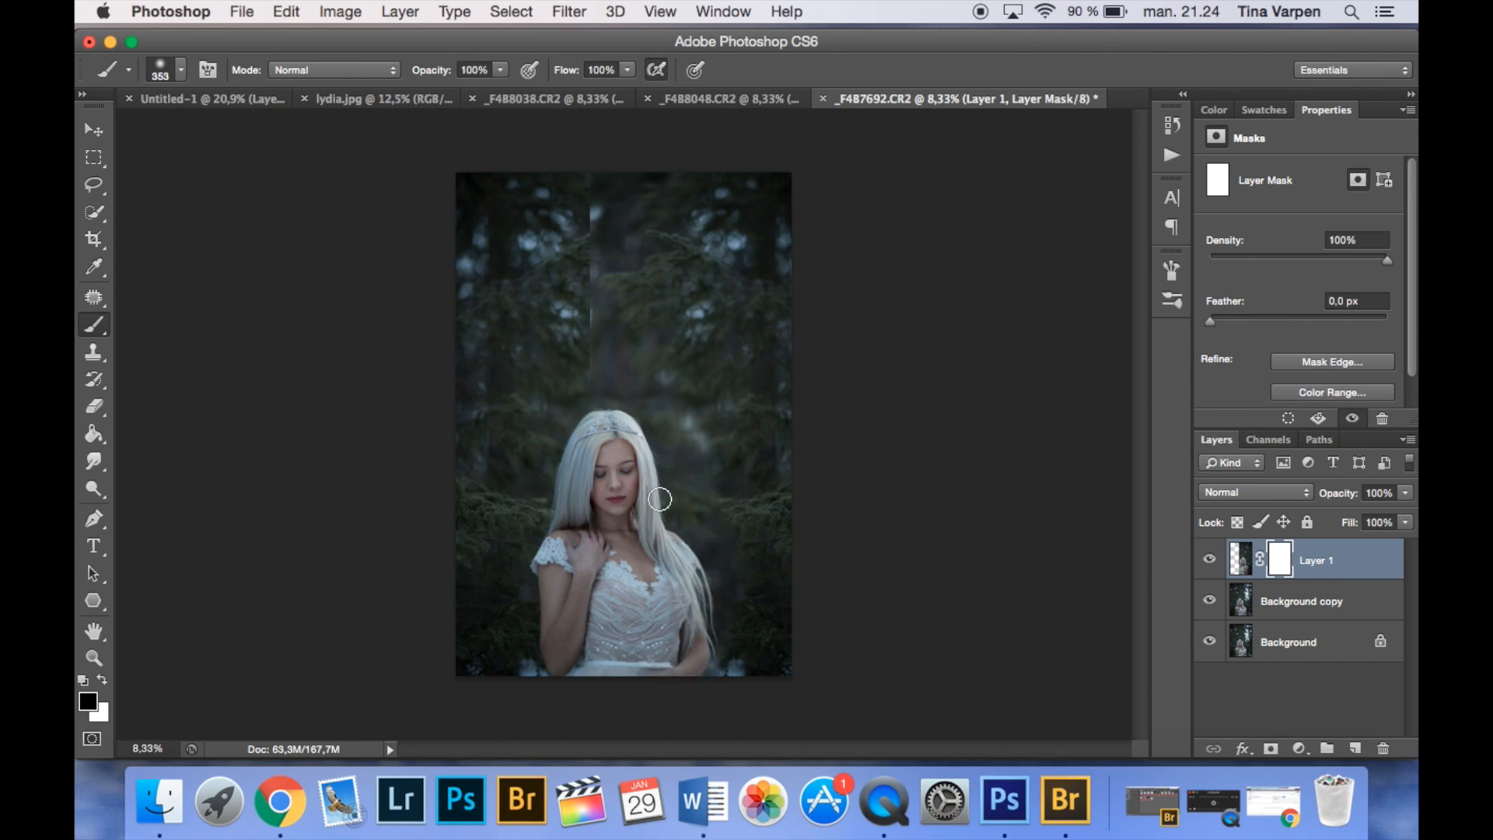
left_click_drag(637, 486, 637, 515)
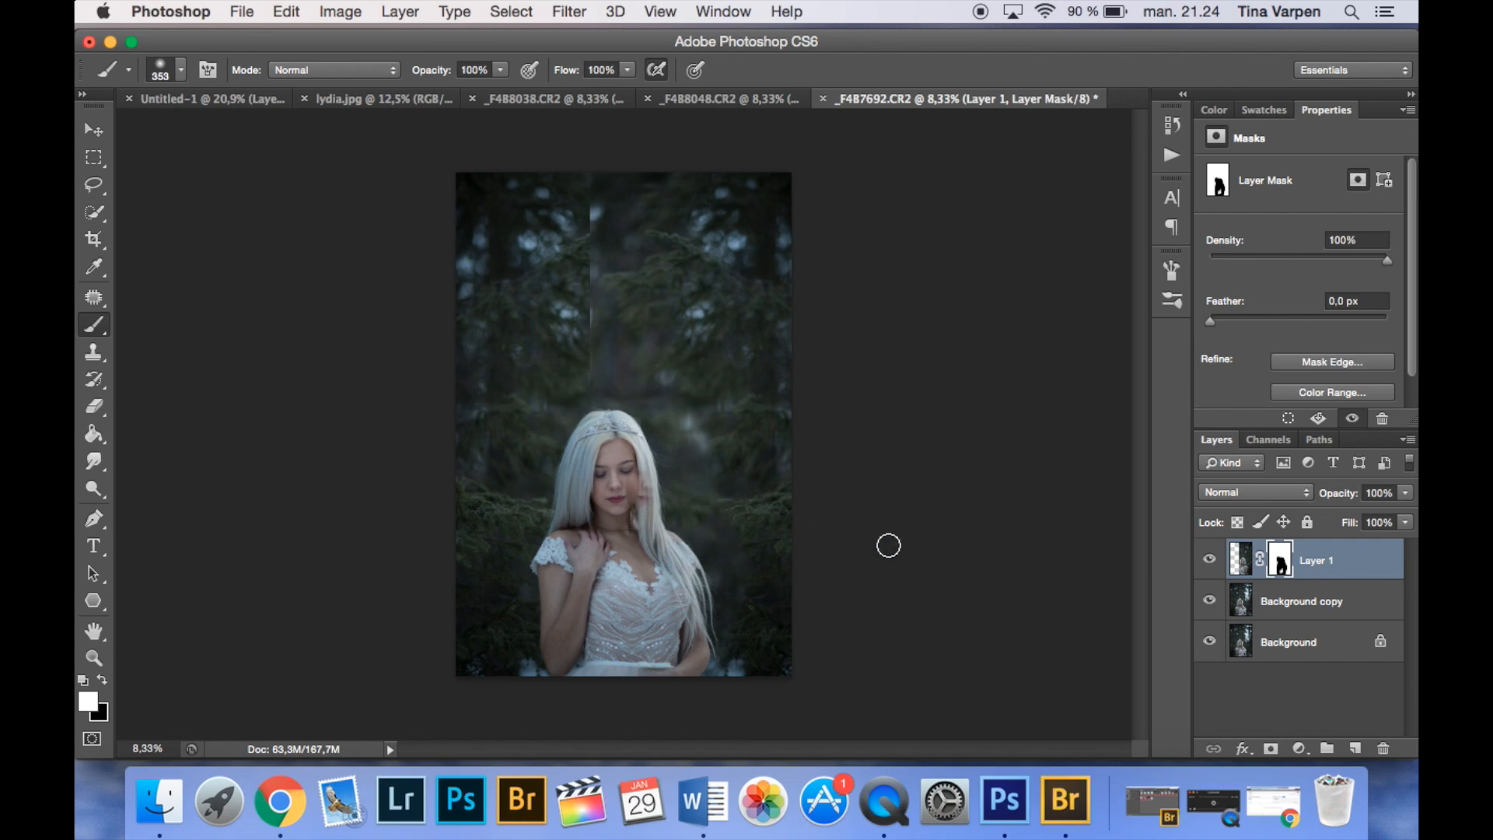
left_click(1275, 565, "alt")
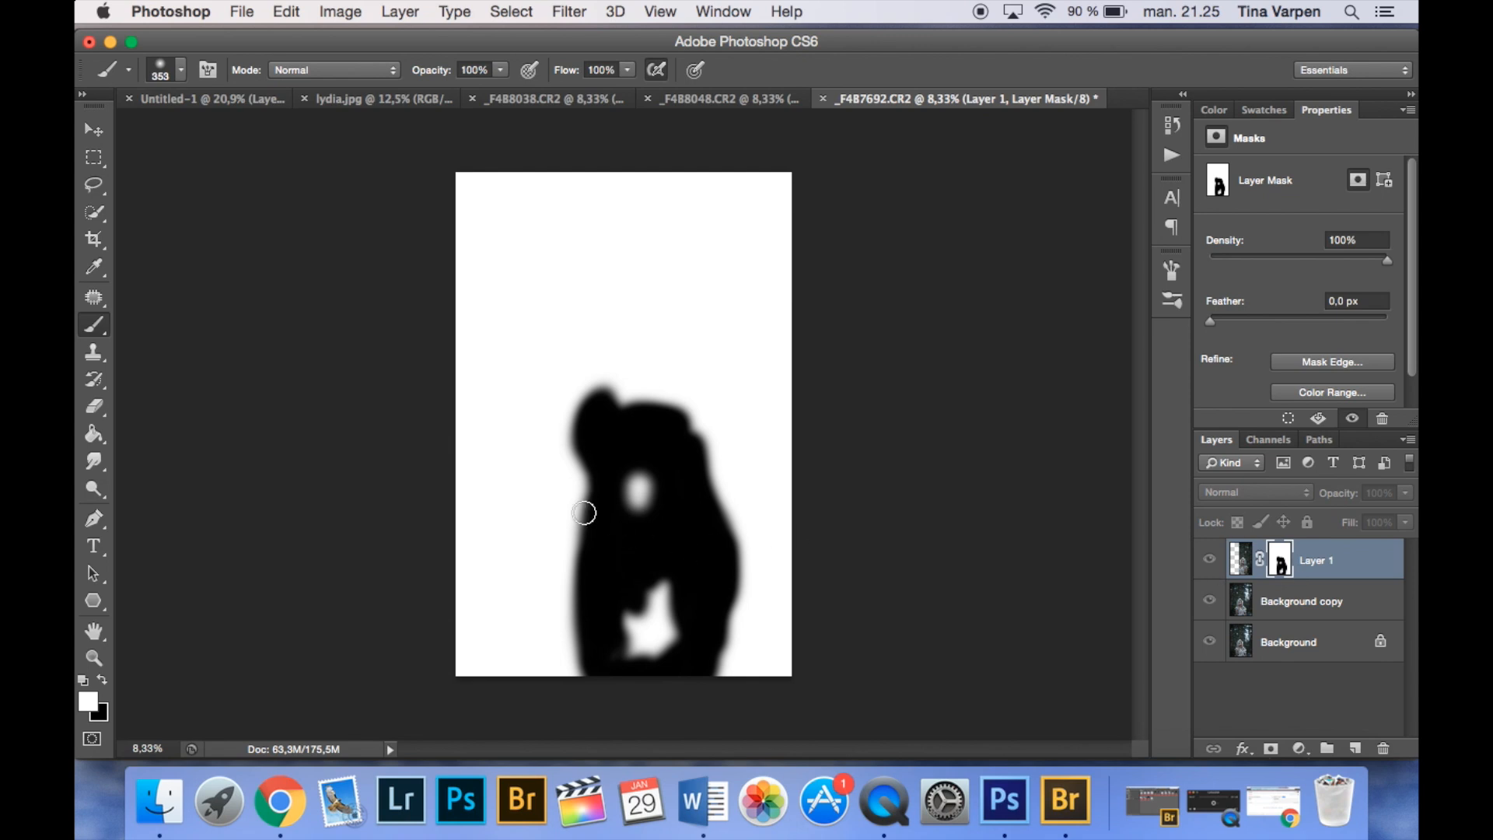
- Paint the remaining white gaps at the face and lower body black on Layer 1's mask and return to the normal image view
left_click(102, 680)
left_click_drag(690, 487, 693, 642)
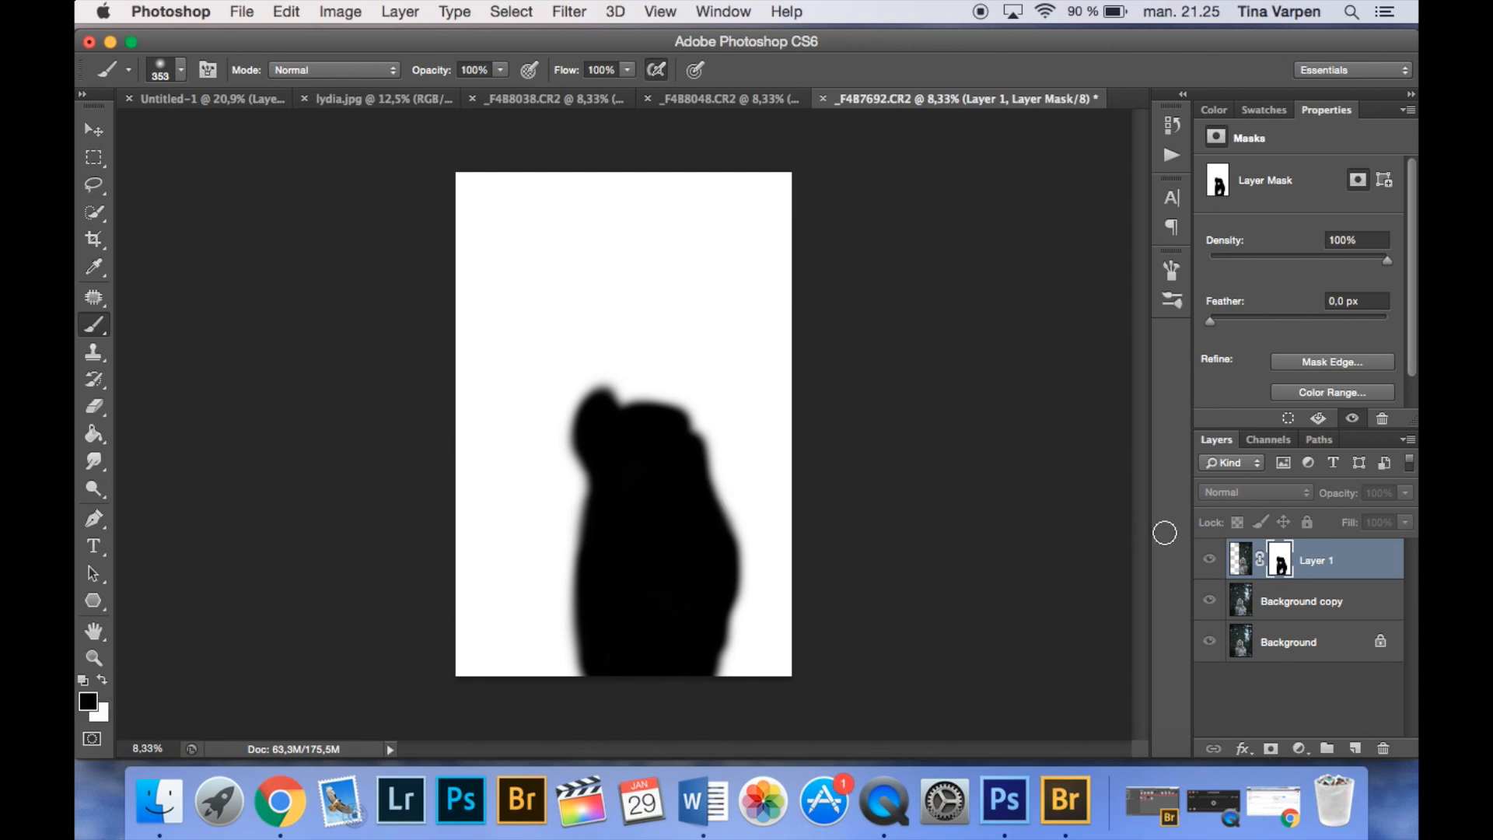
left_click(1280, 564, "alt")
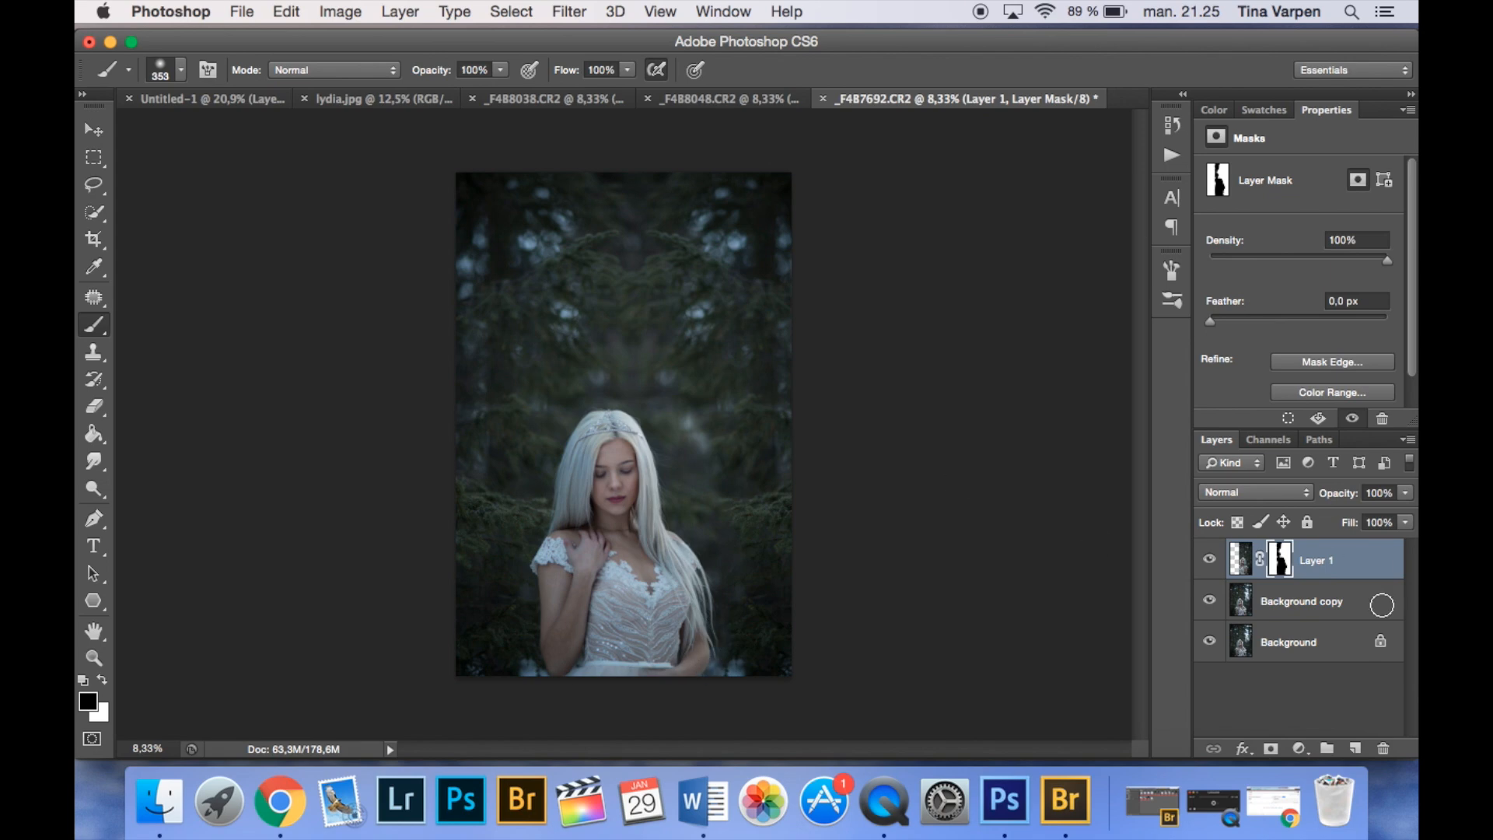
- Move Layer 1 down so its mirrored trees sit lower than the originals, and switch back to the Brush tool
left_click(94, 129)
left_click_drag(710, 247, 716, 307)
left_click(93, 329)
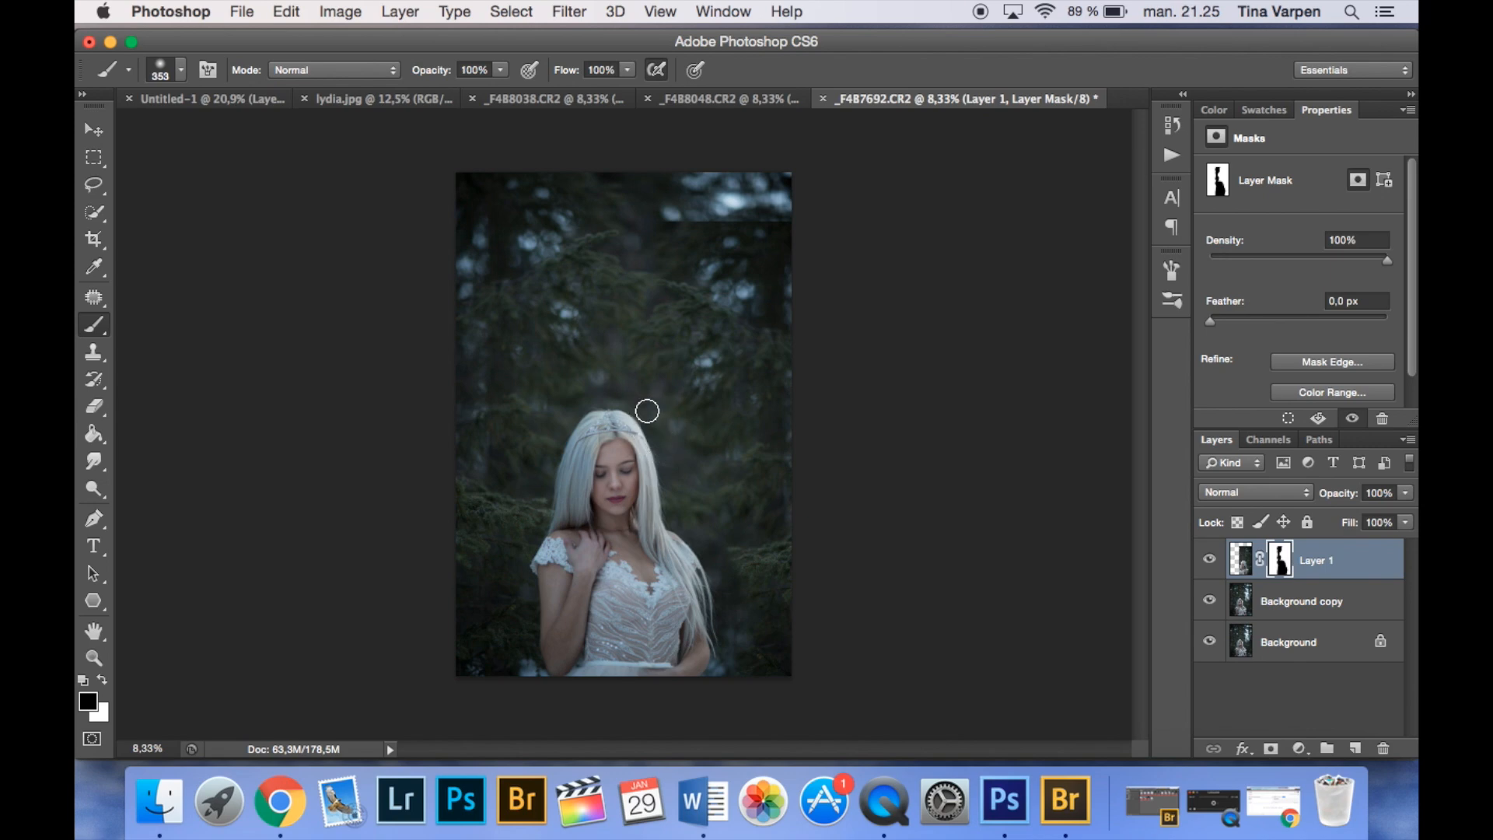
- Paint black on Layer 1's mask along the layer's hard upper edge to blend it into the original trees
scroll(644, 407, "up", 3)
scroll(713, 360, "down", 3)
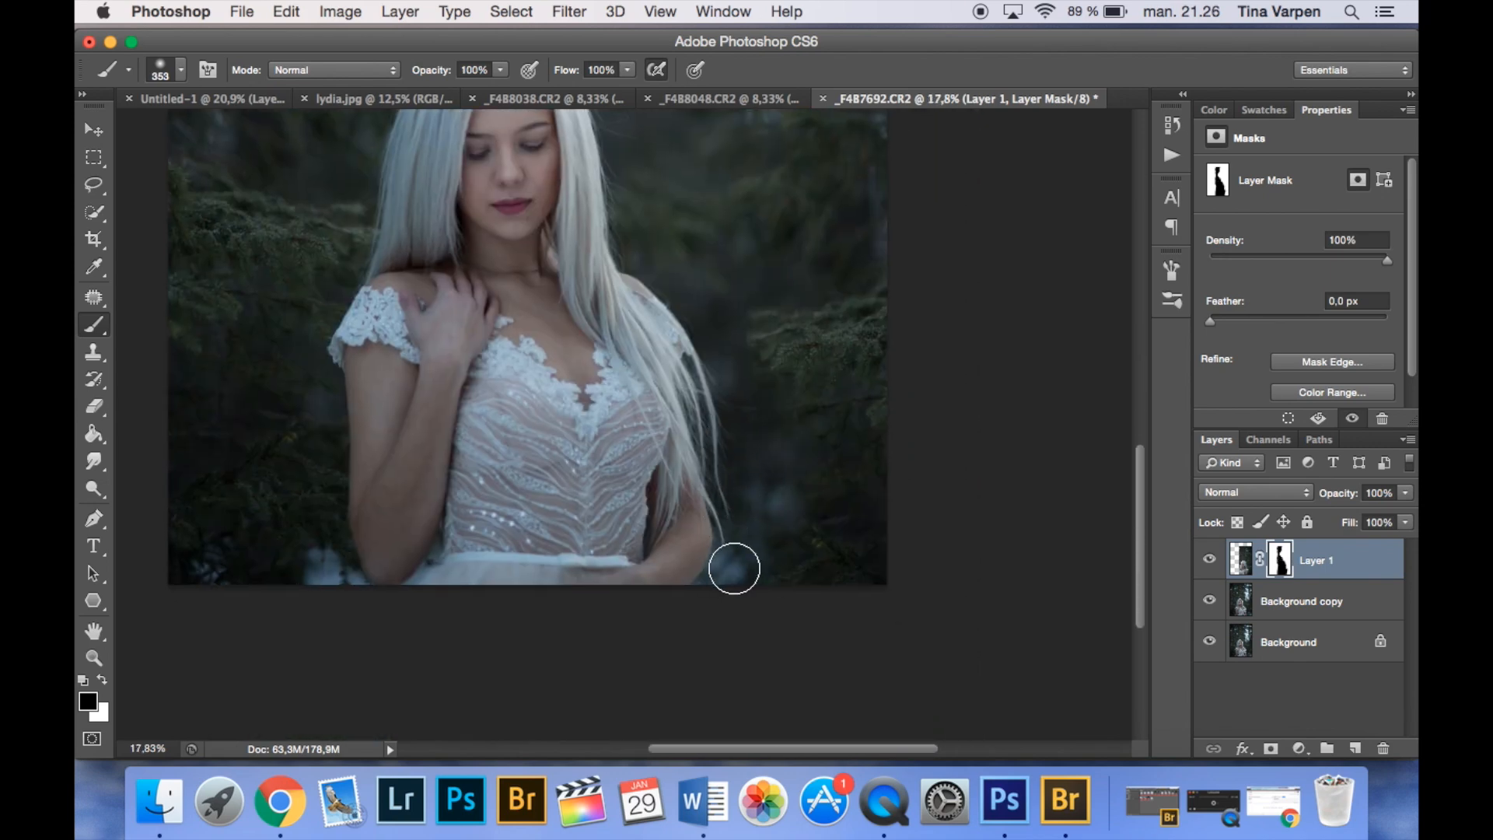
scroll(700, 405, "up", 5)
scroll(700, 404, "left", 2)
scroll(735, 414, "up", 5)
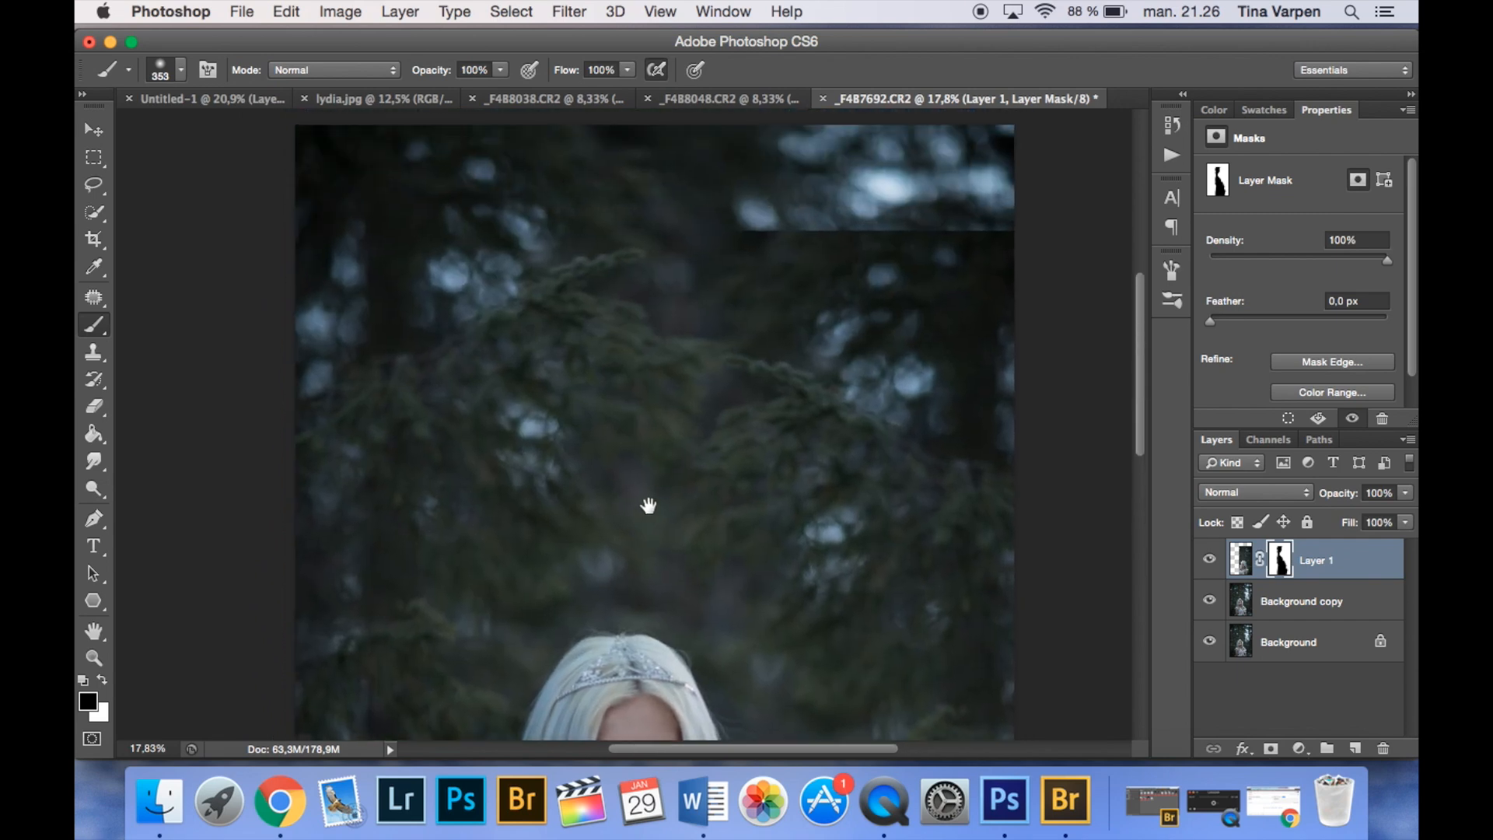
mouse_move(758, 301)
left_mouse_down()
mouse_move(889, 303)
mouse_move(804, 345)
mouse_move(713, 306)
left_mouse_up()
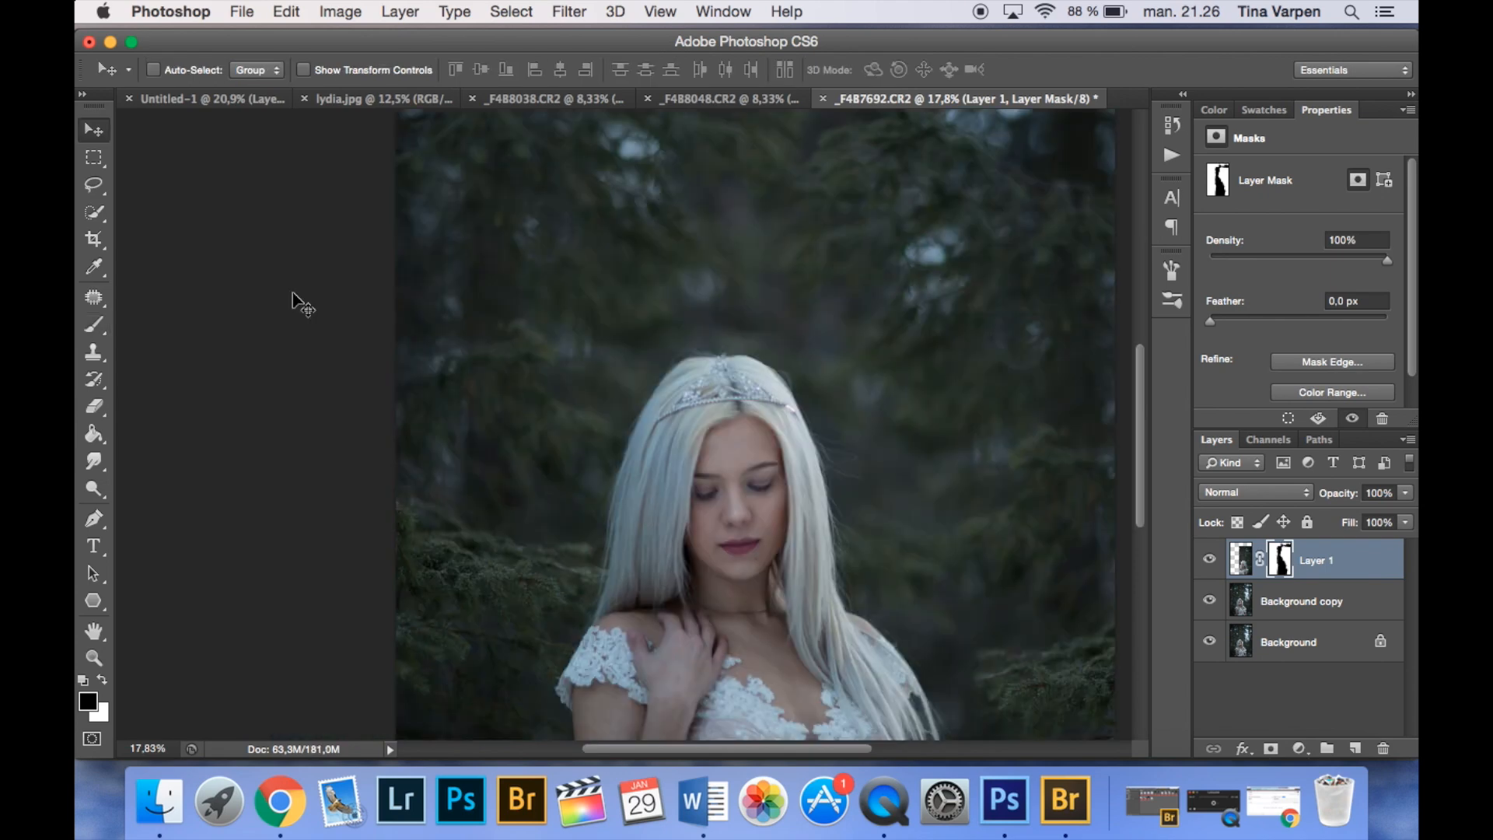
key("super+0")
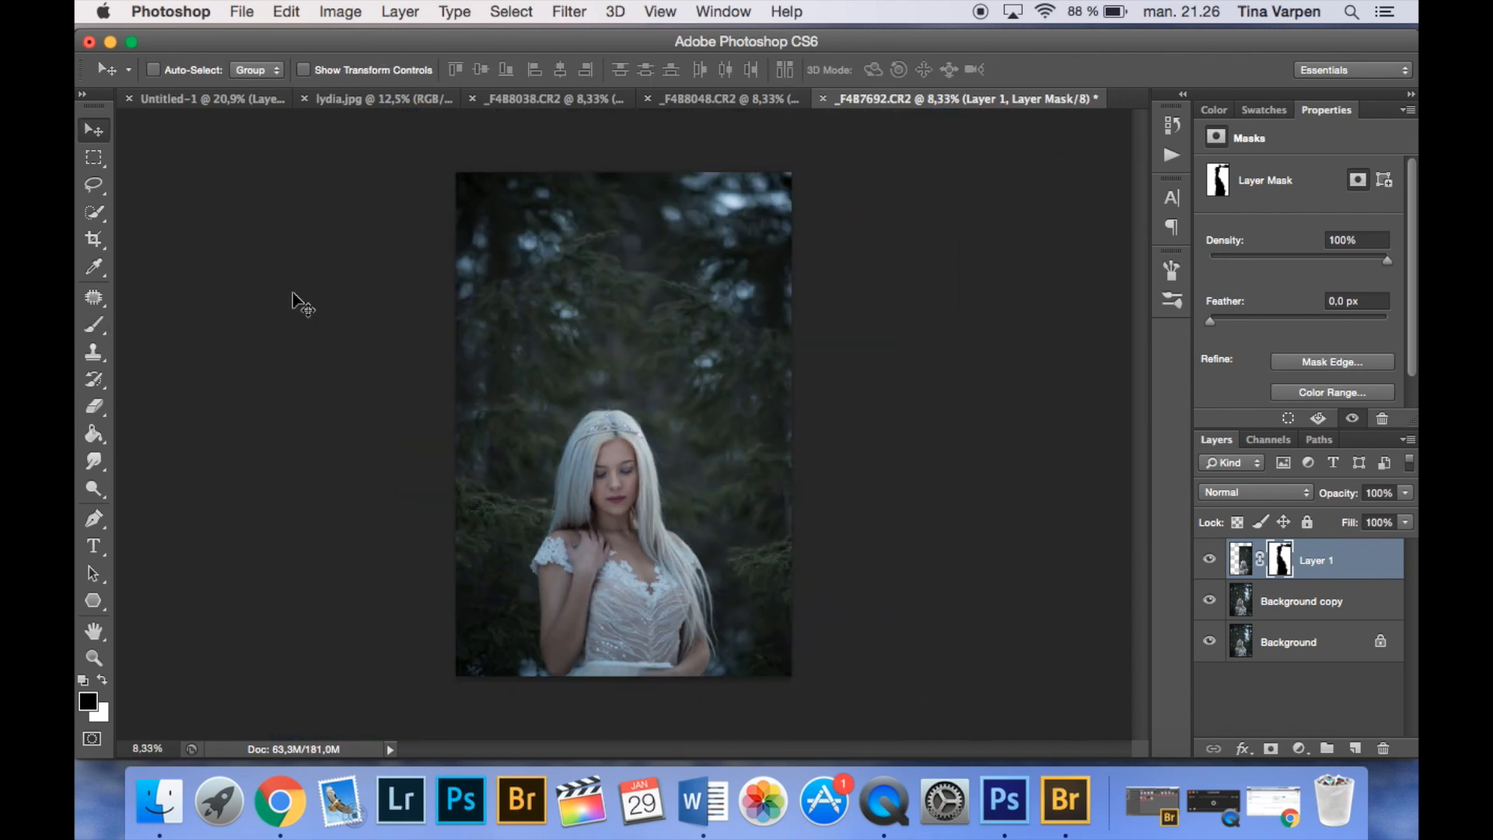
- Compare the photo with and without Layer 1 to check the mirrored trees
left_click(1209, 560)
left_click(1208, 559)
left_click(1211, 562)
left_click(1211, 563)
key("super+plus")
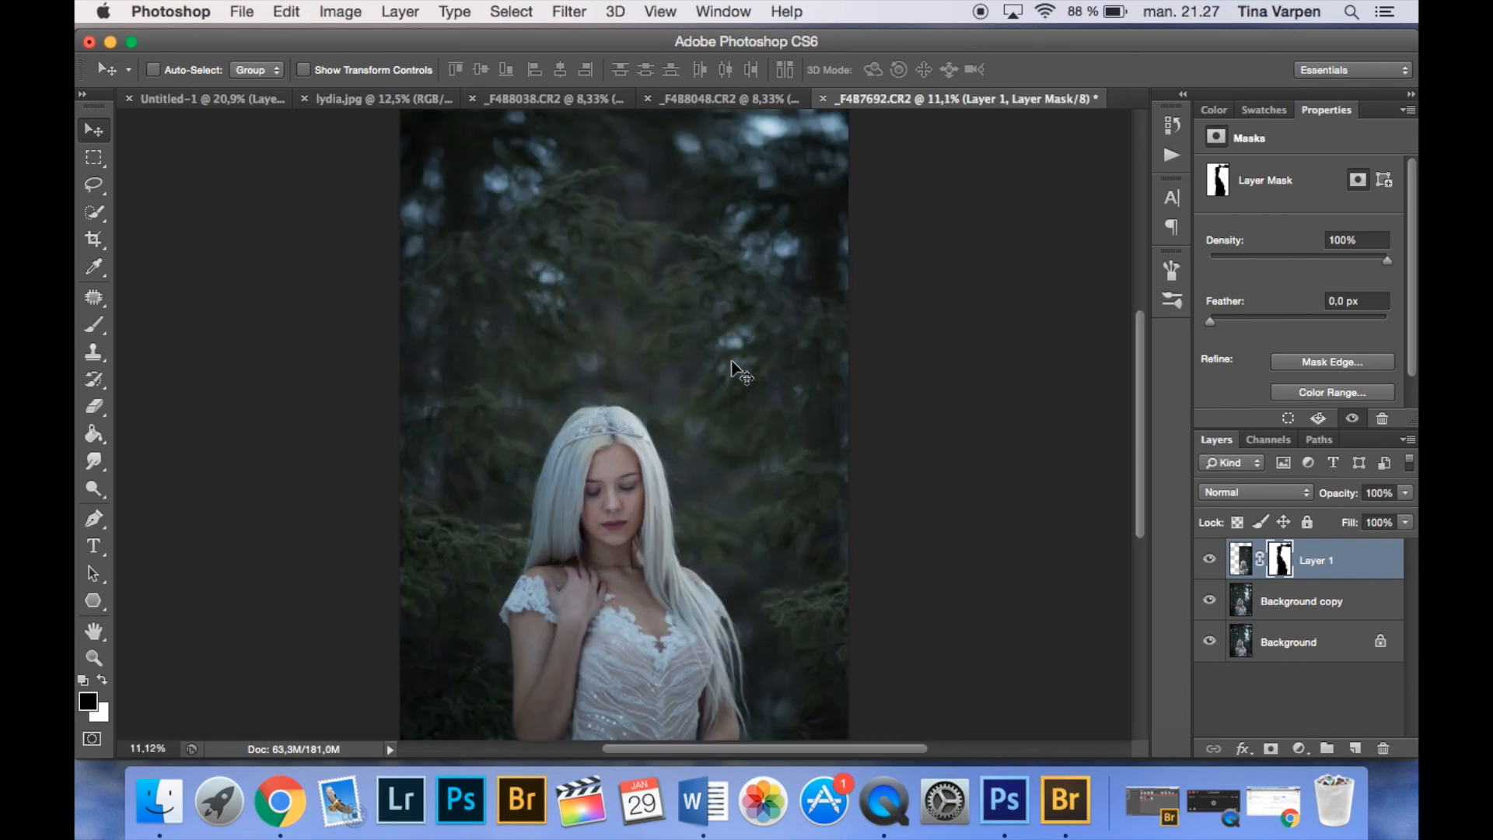
key("super+minus")
- Add a new layer above Layer 1, set its blend mode to Soft Light and reset the colours to black and white
left_click(1355, 747)
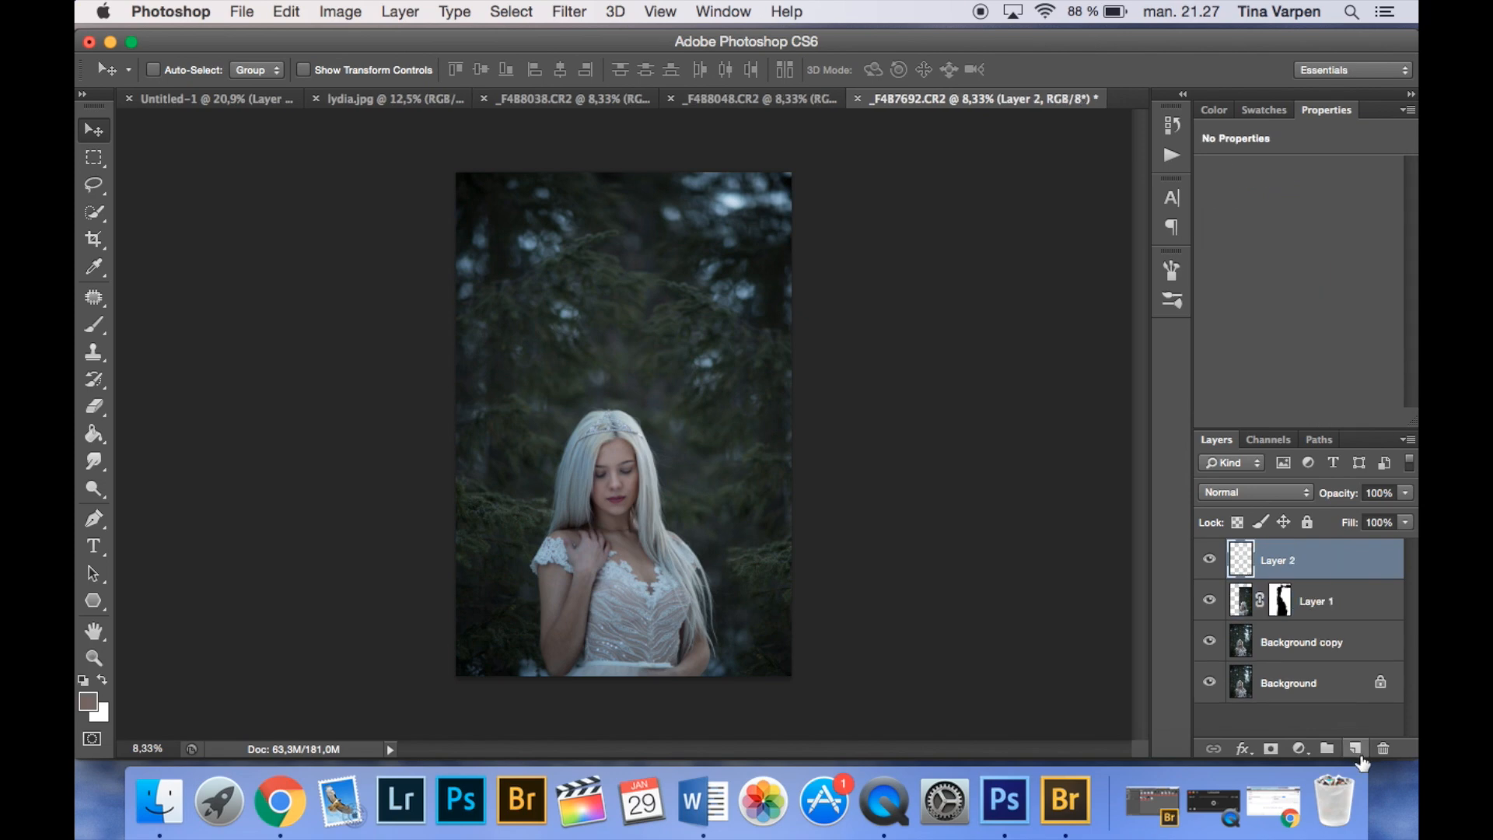
scroll(604, 490, "up", 10)
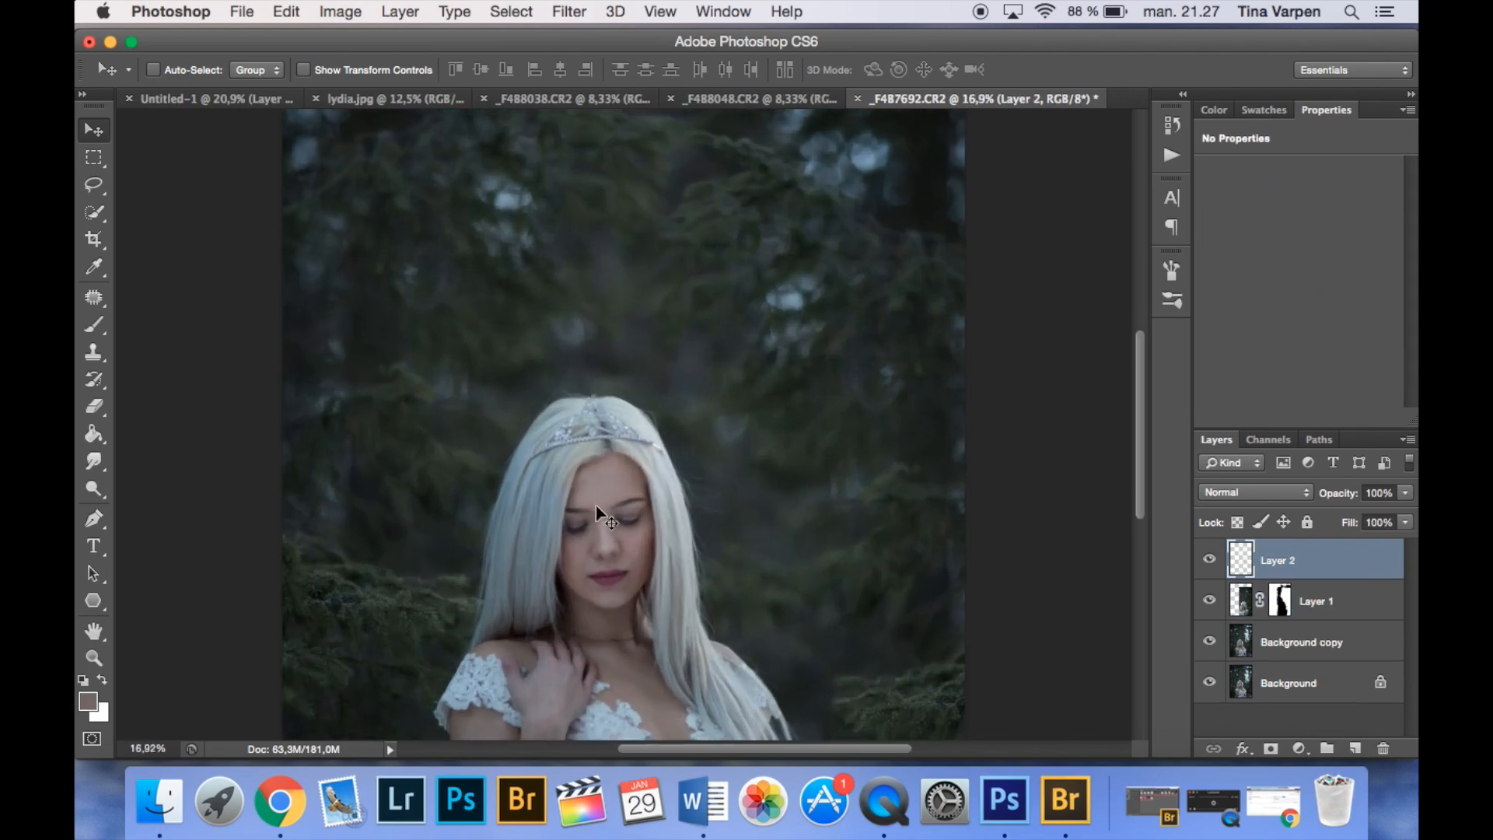
left_click_drag(664, 626, 701, 320)
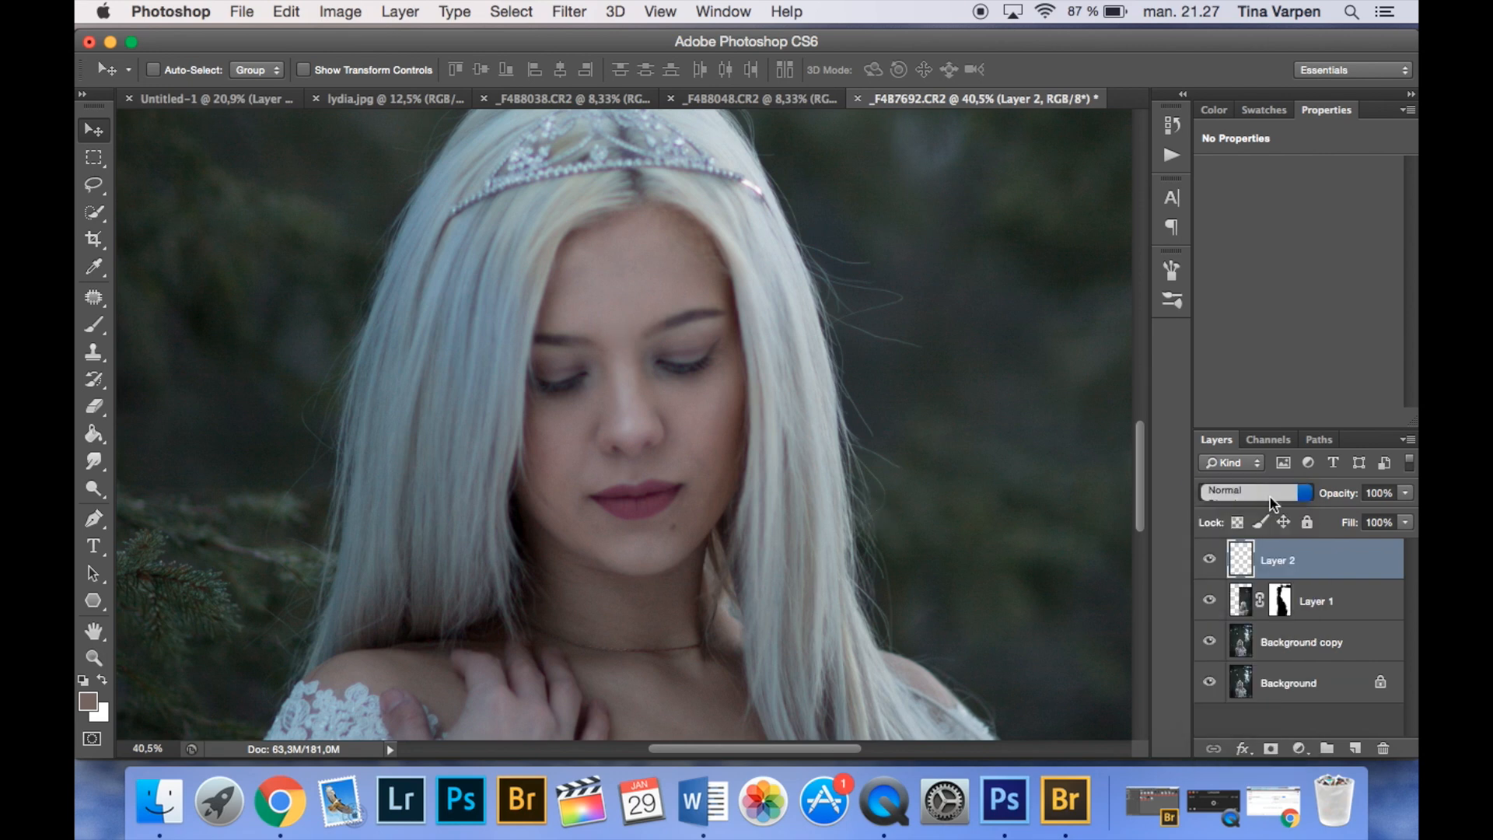
left_click(1248, 500)
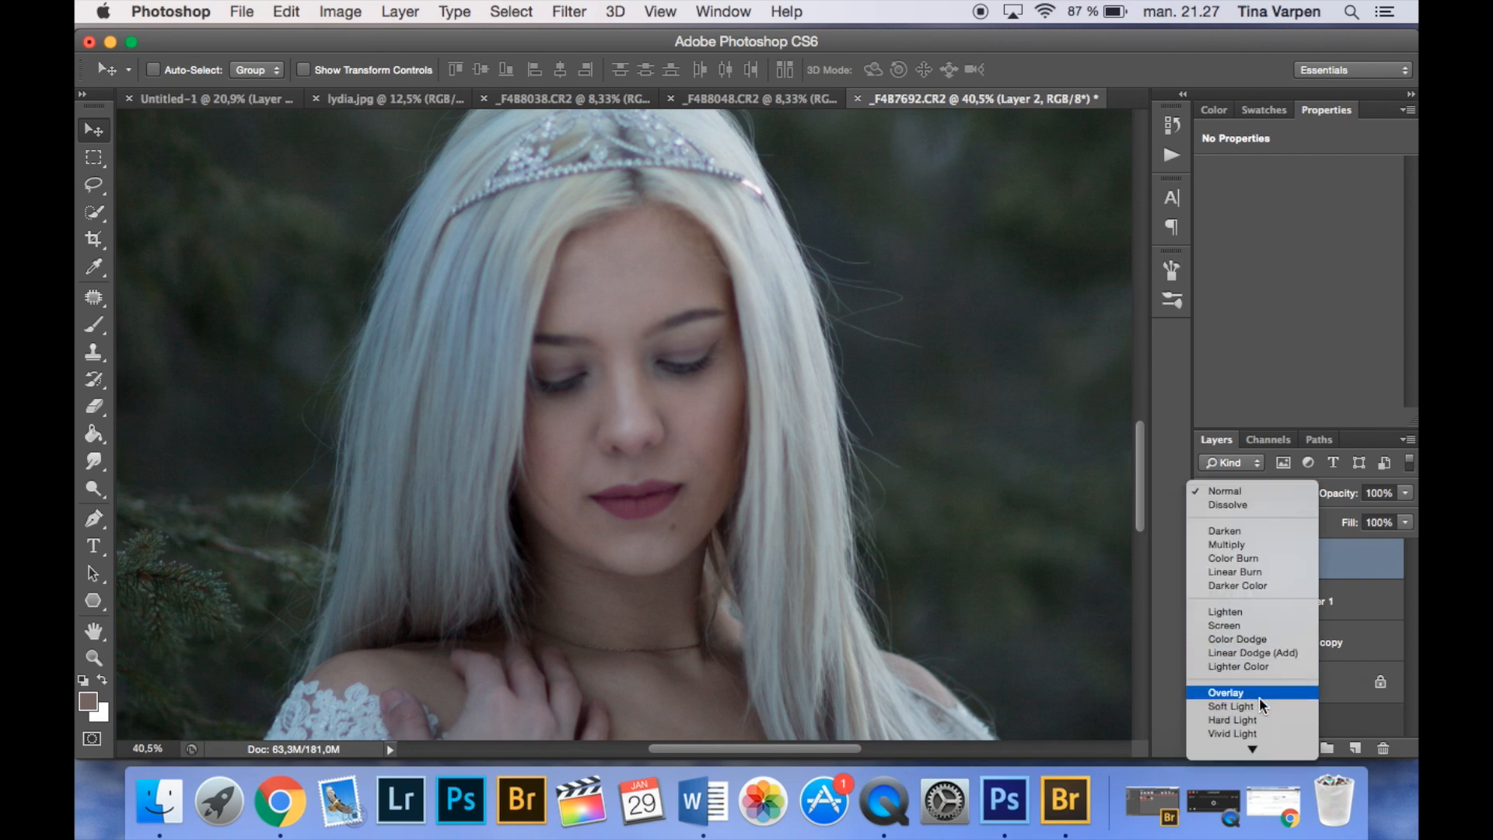
left_click(1266, 705)
left_click(82, 680)
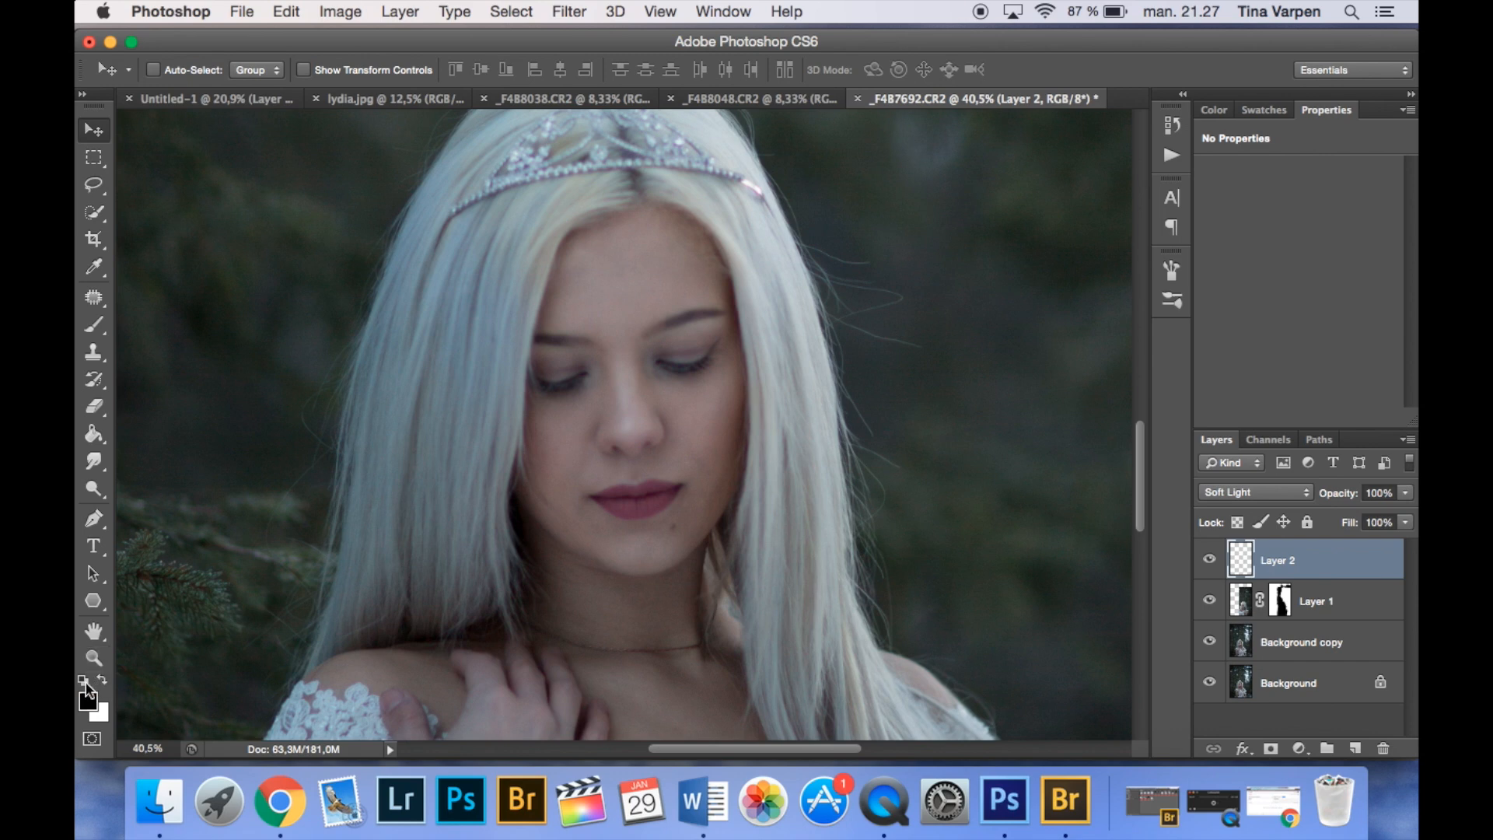
key("b")
left_click_drag(567, 269, 542, 409)
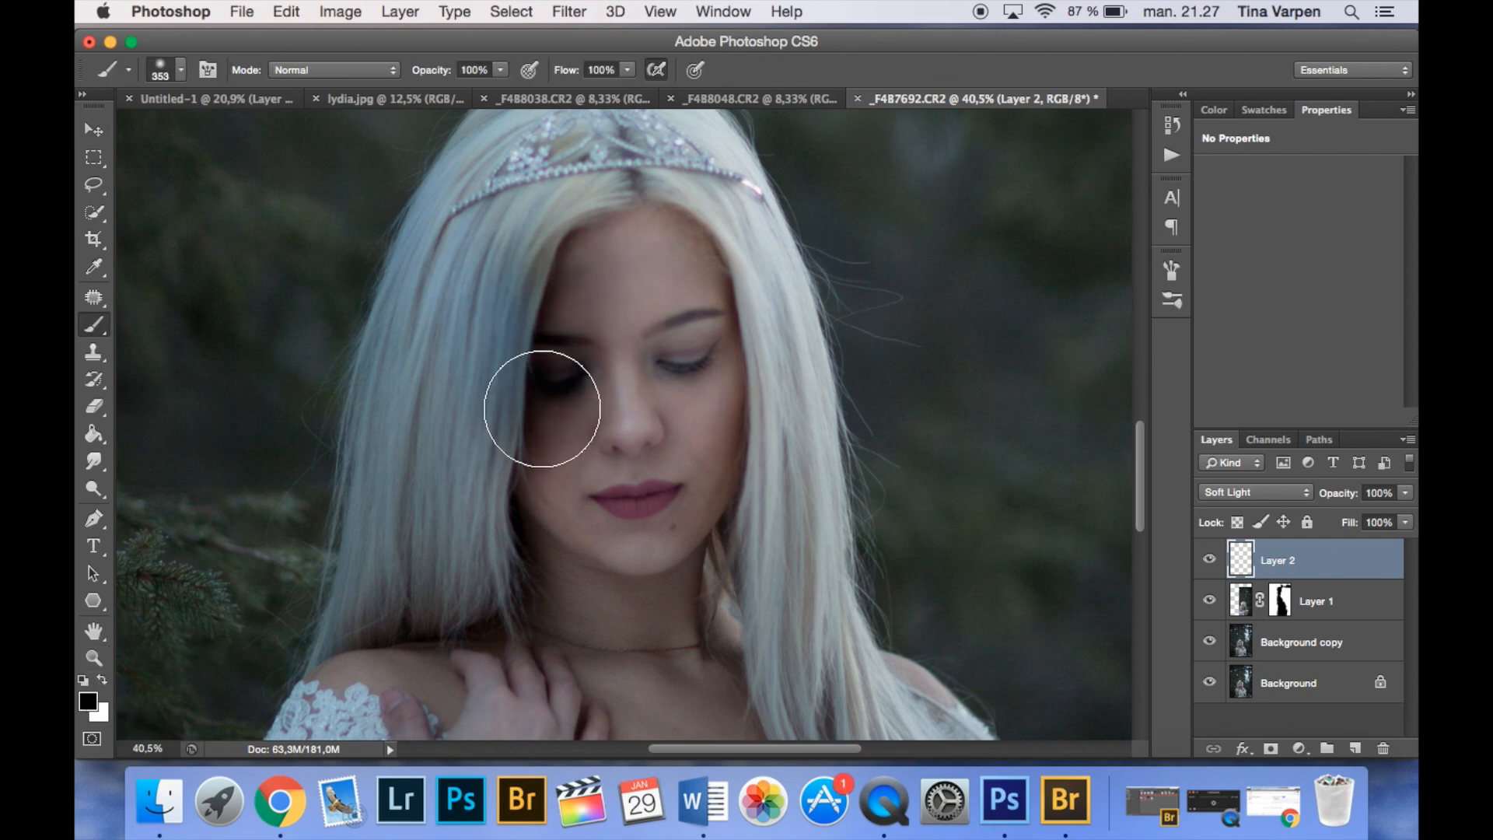
key("x")
key("z")
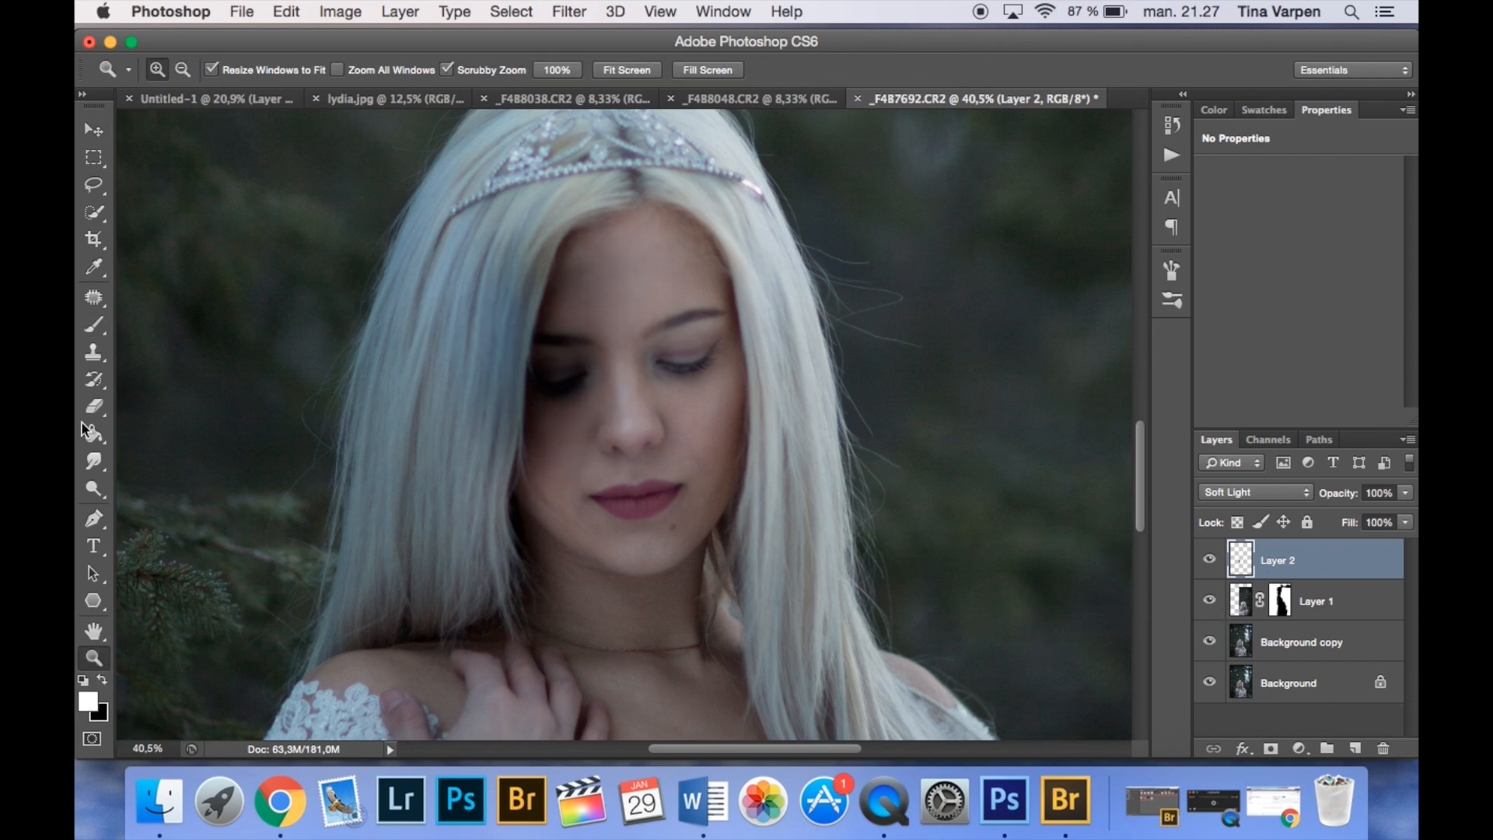
left_click(91, 326)
left_click_drag(663, 323, 684, 417)
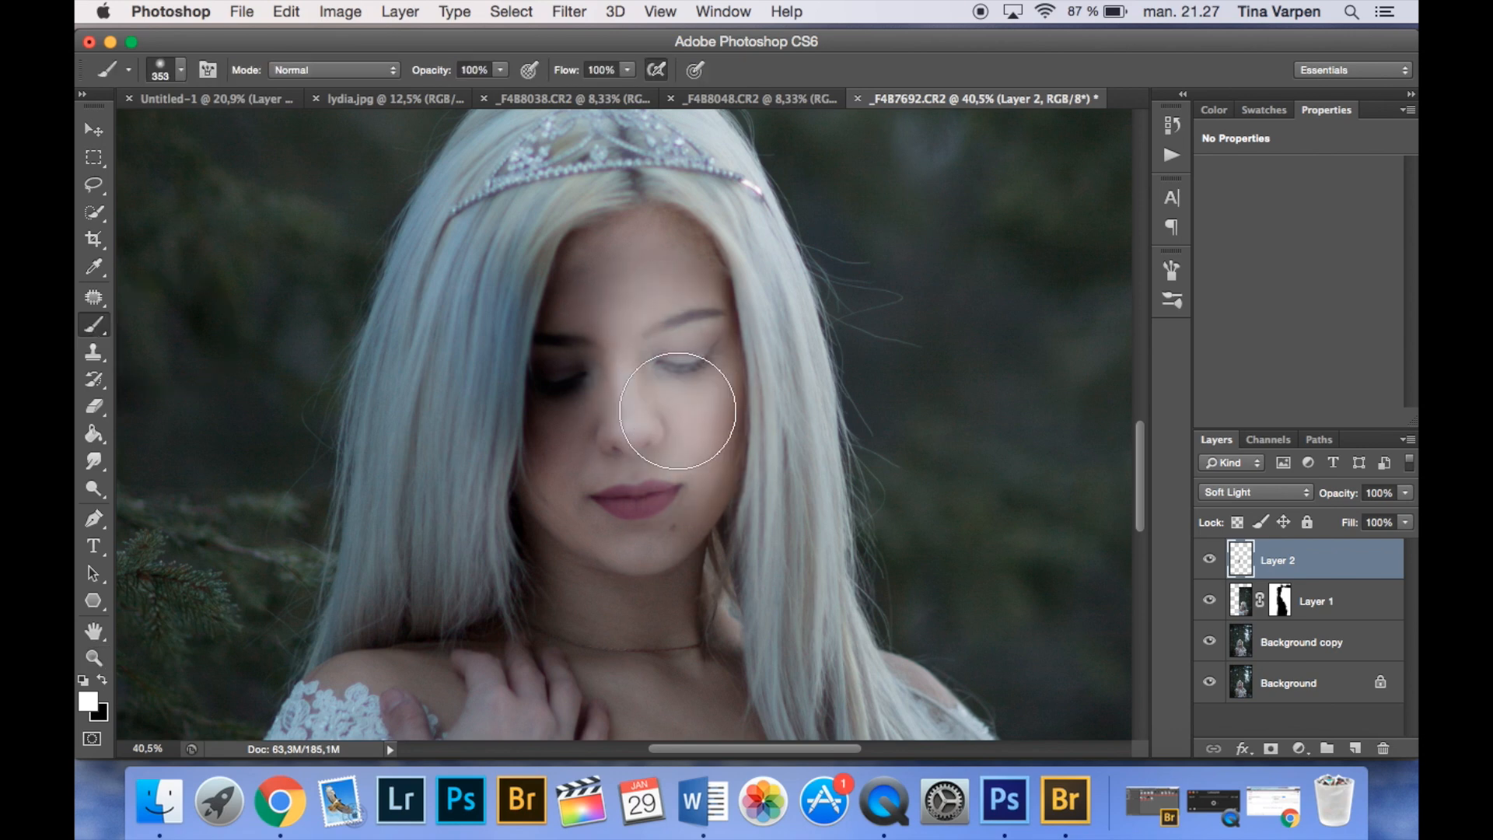
key("v")
key("super+z")
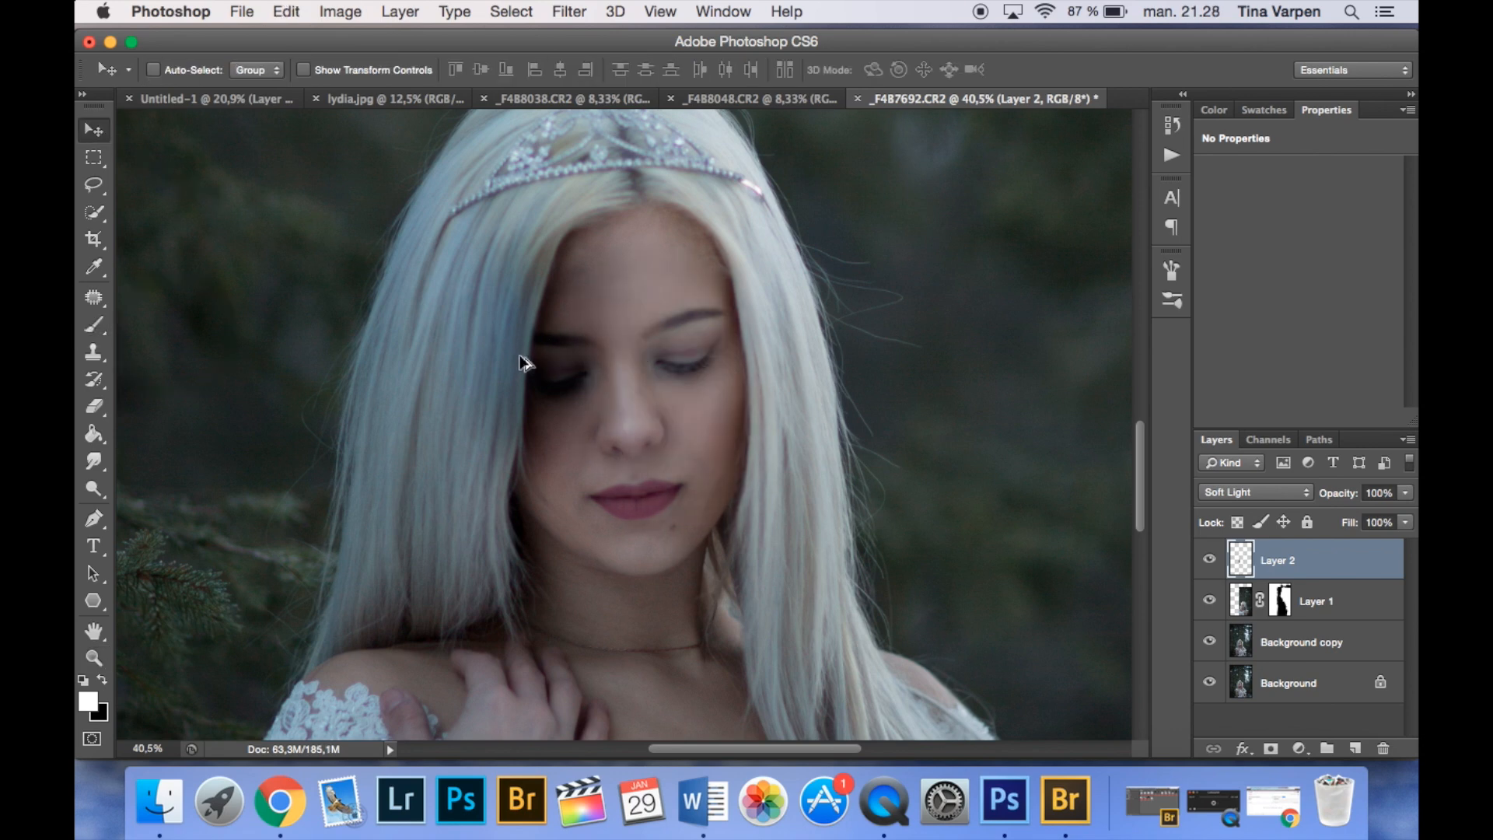
key("alt+super+z")
key("x")
- Paint black over the eyelids and lips on the Soft Light layer with a 41 px brush at 14% opacity
left_click(96, 325)
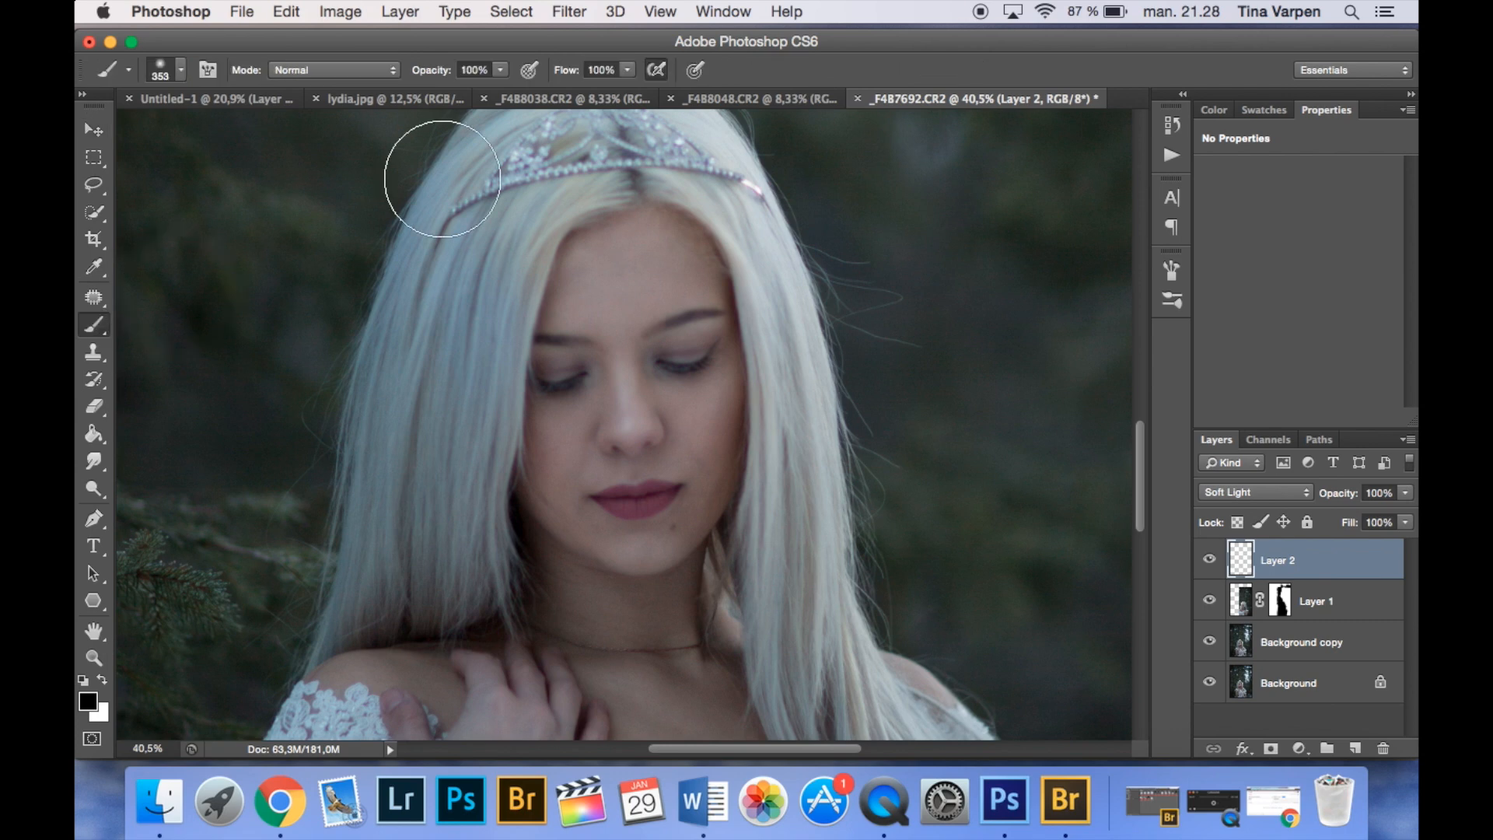
left_click(501, 70)
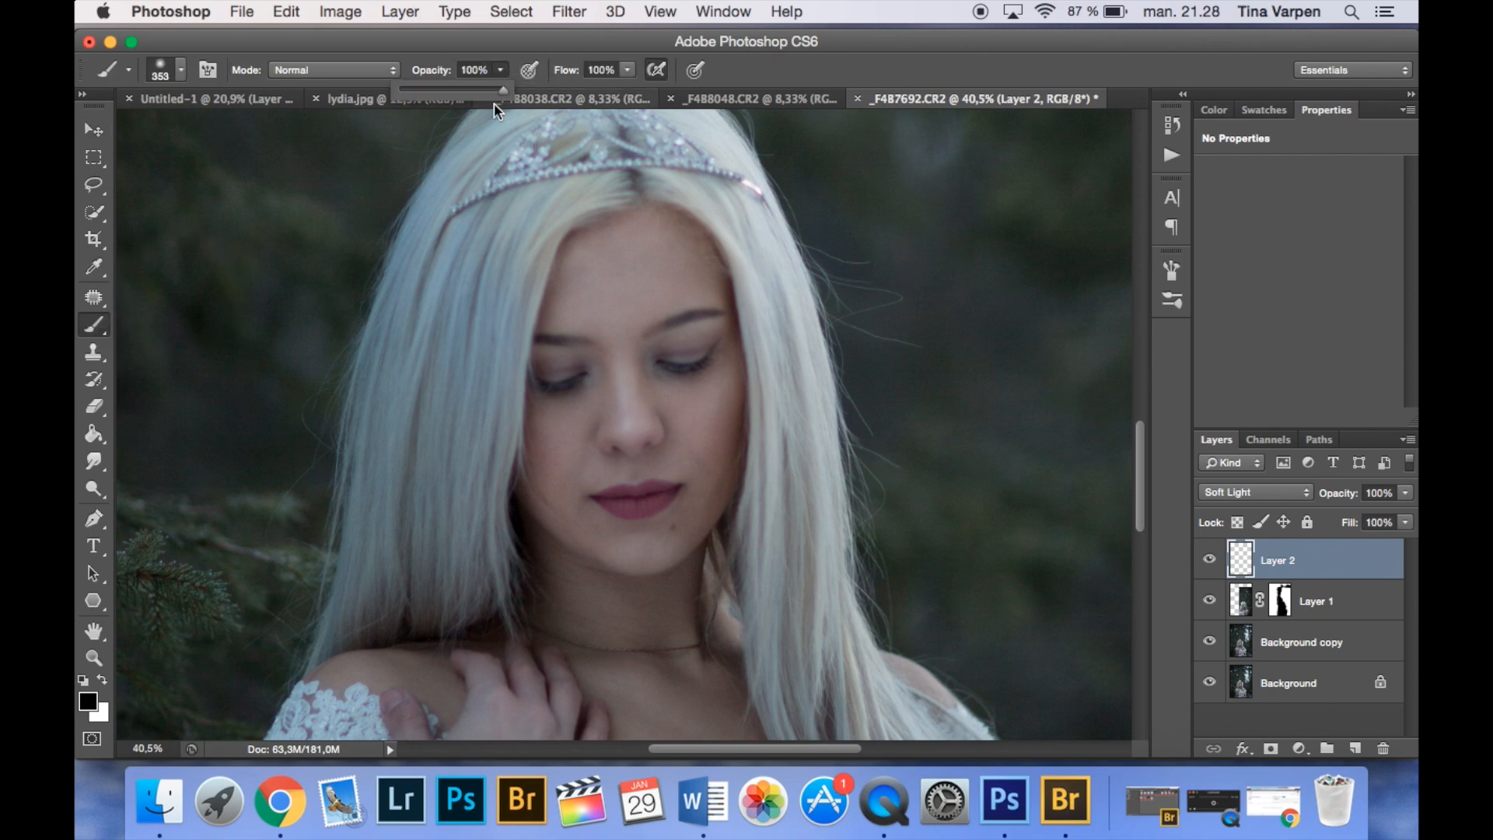
left_click(414, 92)
left_click(160, 74)
left_click(149, 134)
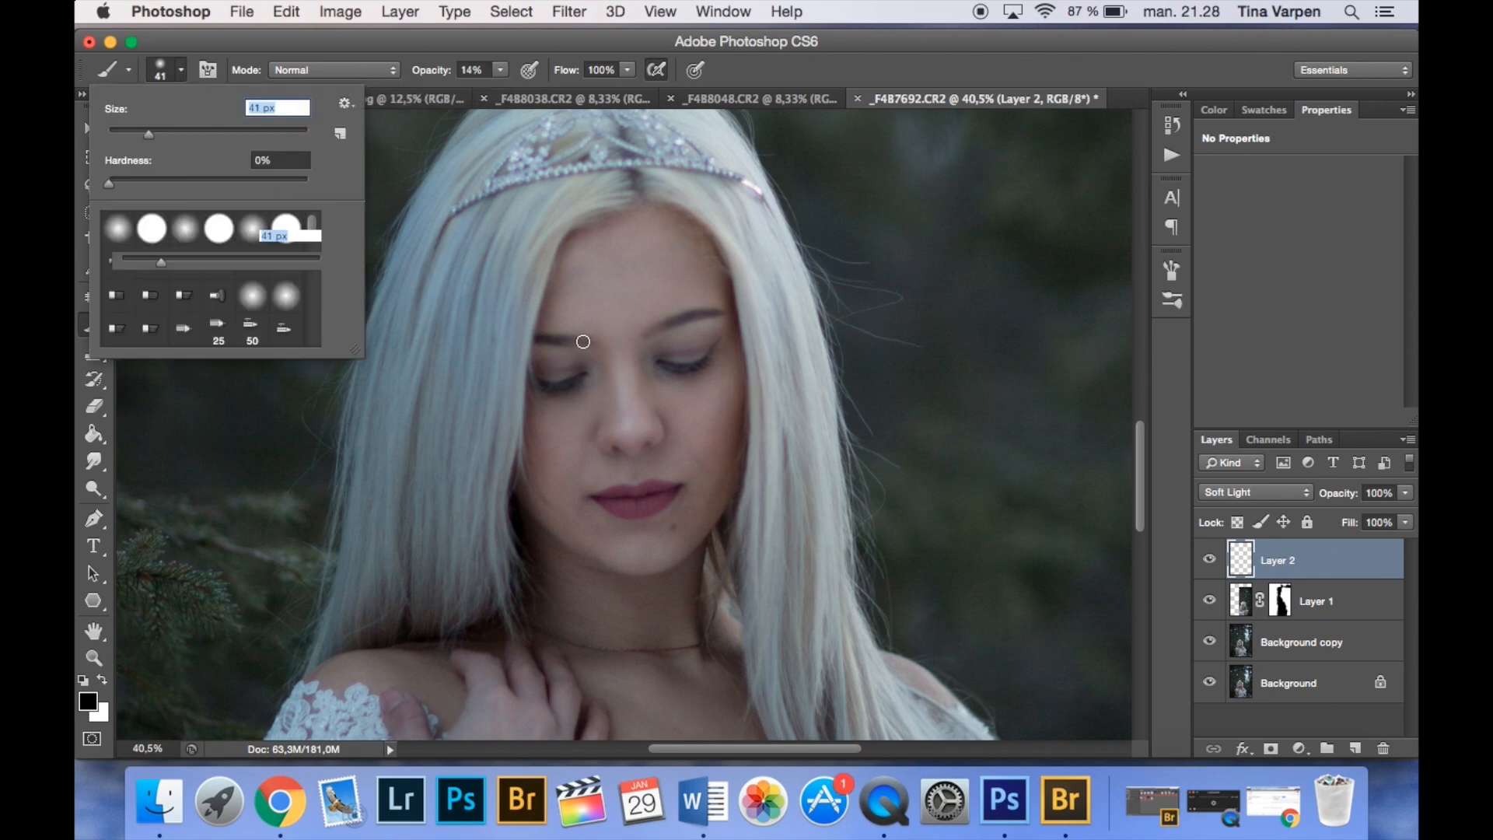
left_click(583, 342)
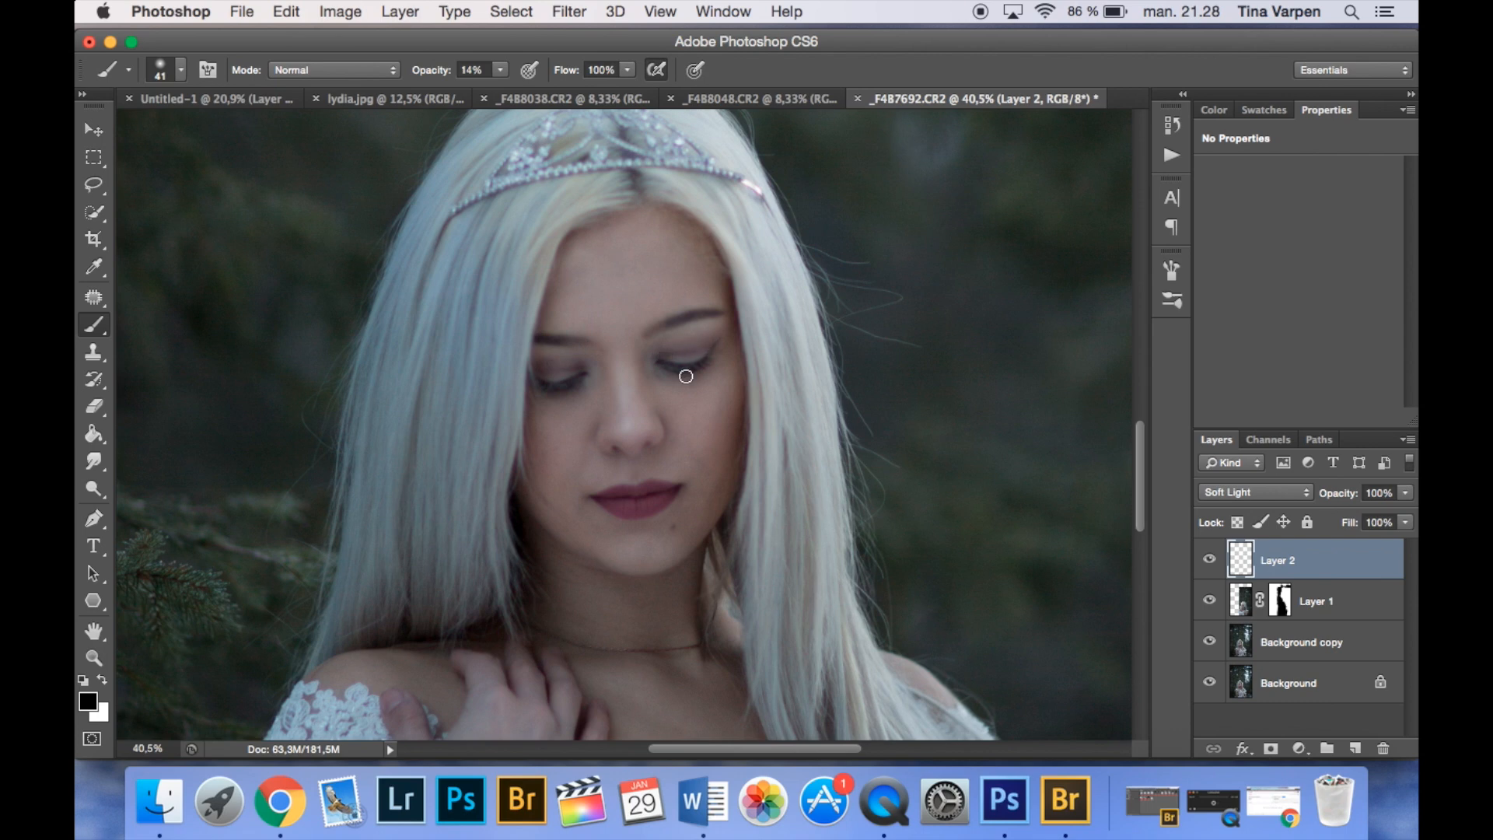
- Compare the face and the whole photo with and without the painted makeup on Layer 2
left_click(1207, 560)
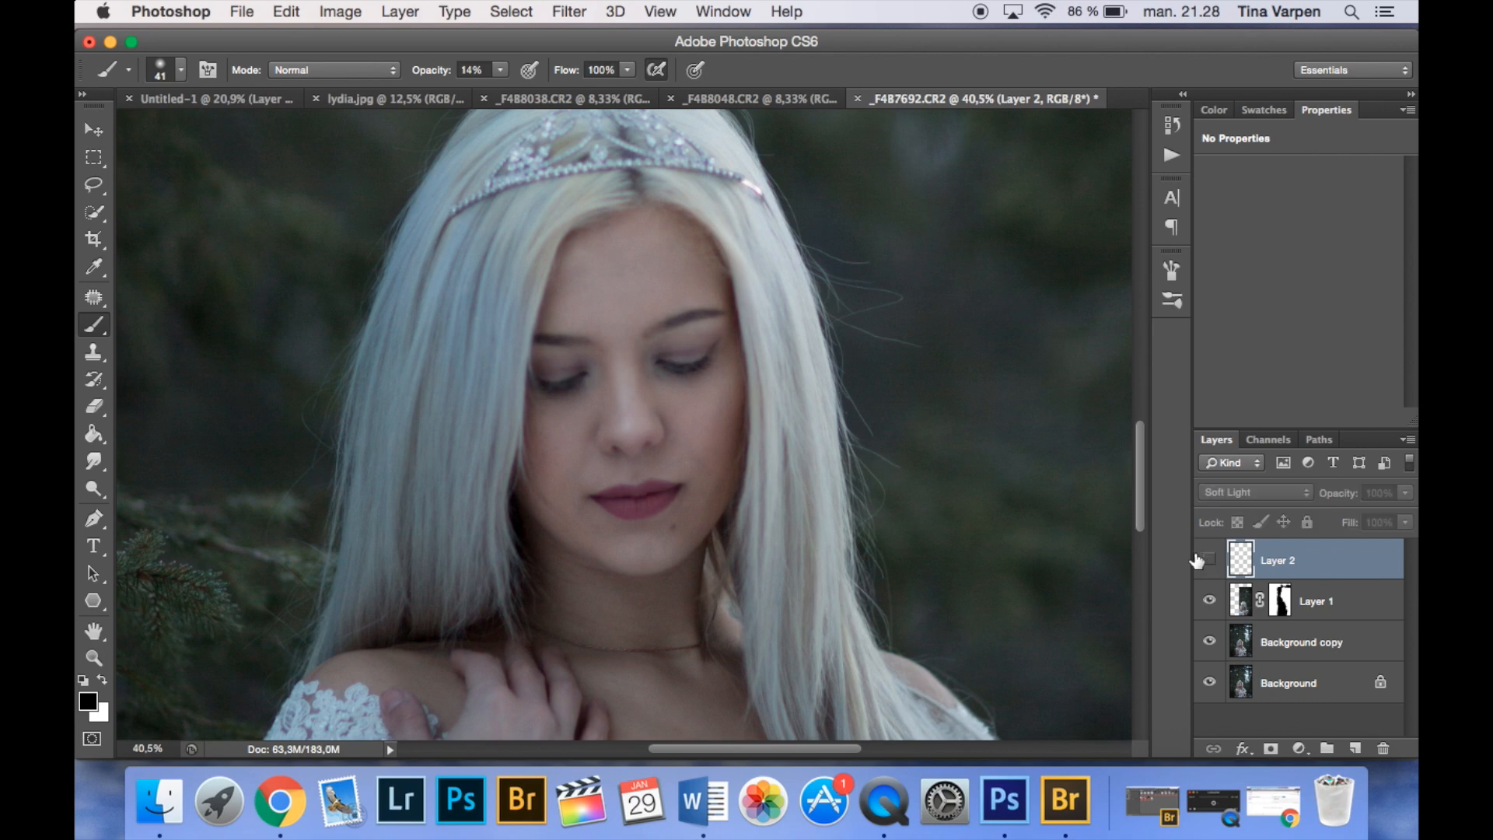
left_click(1207, 560)
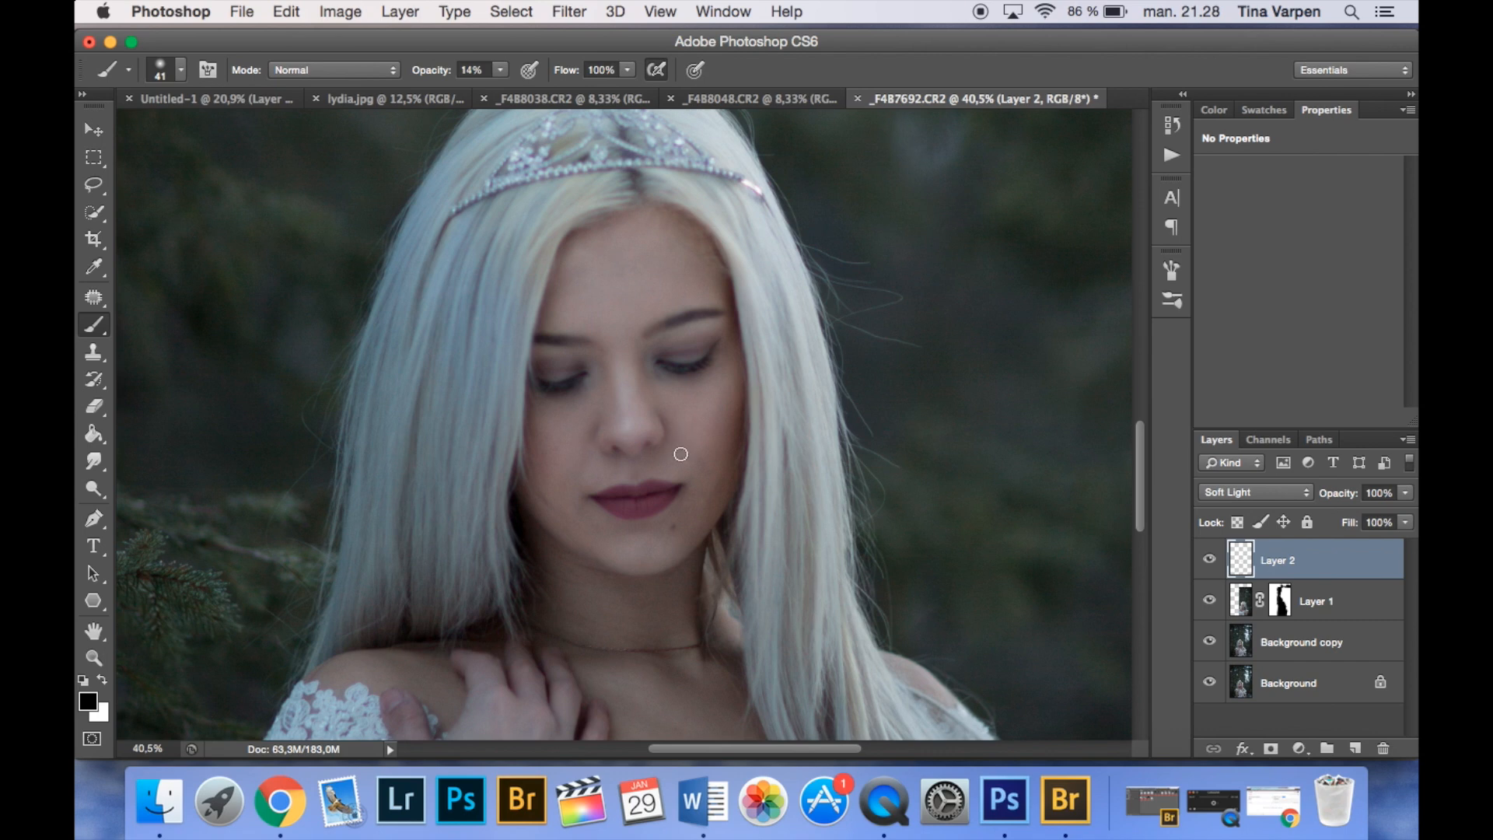
left_click(1209, 561)
left_click(1209, 561)
key("super+minus")
key("super+minus")
key("super+minus")
key("super+minus")
key("super+minus")
left_click(1209, 562)
left_click(1210, 561)
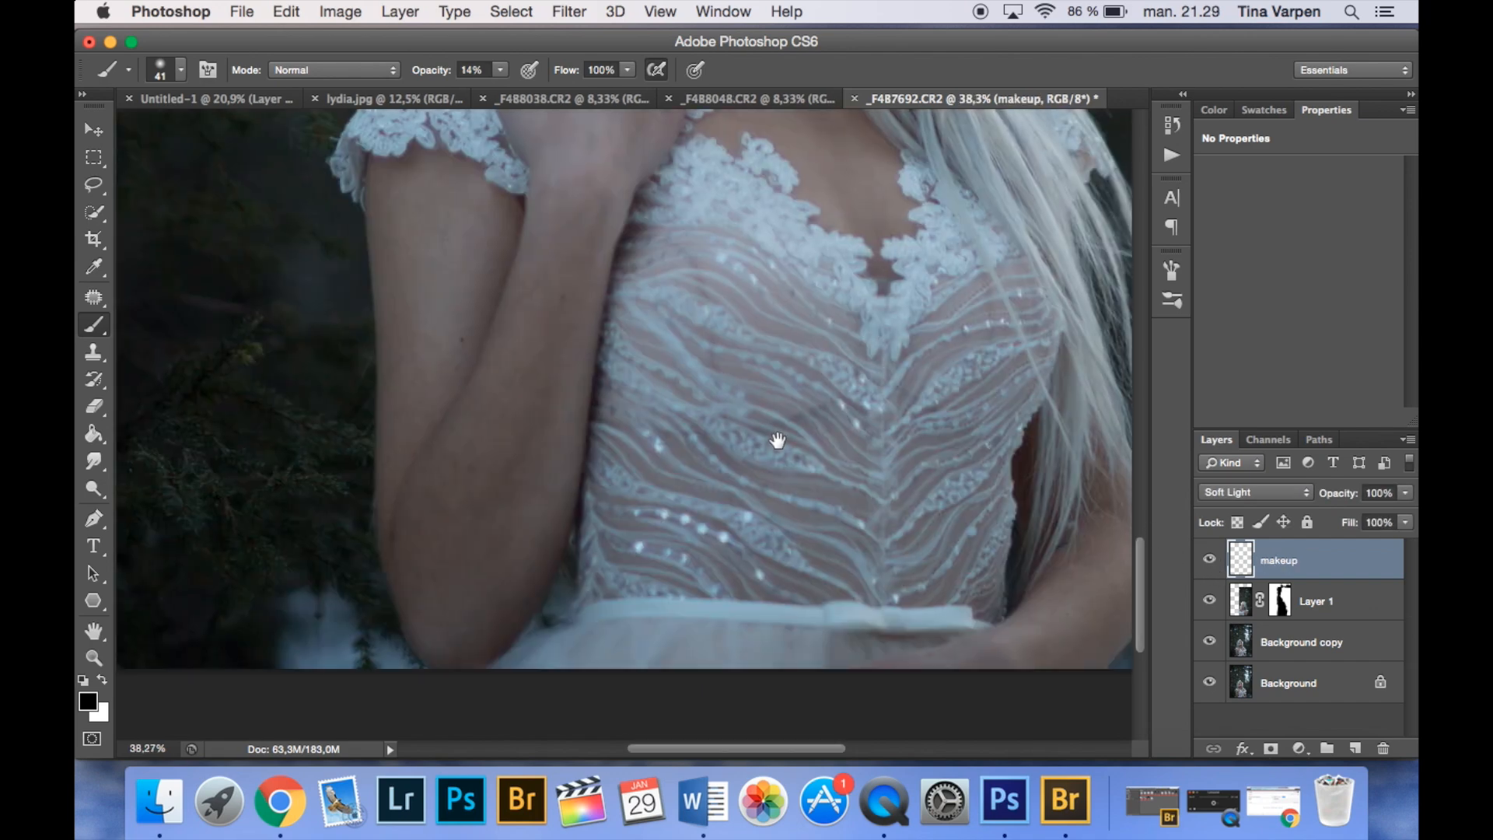
- Rename the Soft Light layer to makeup and add a new layer above it
scroll(778, 436, "up", 3)
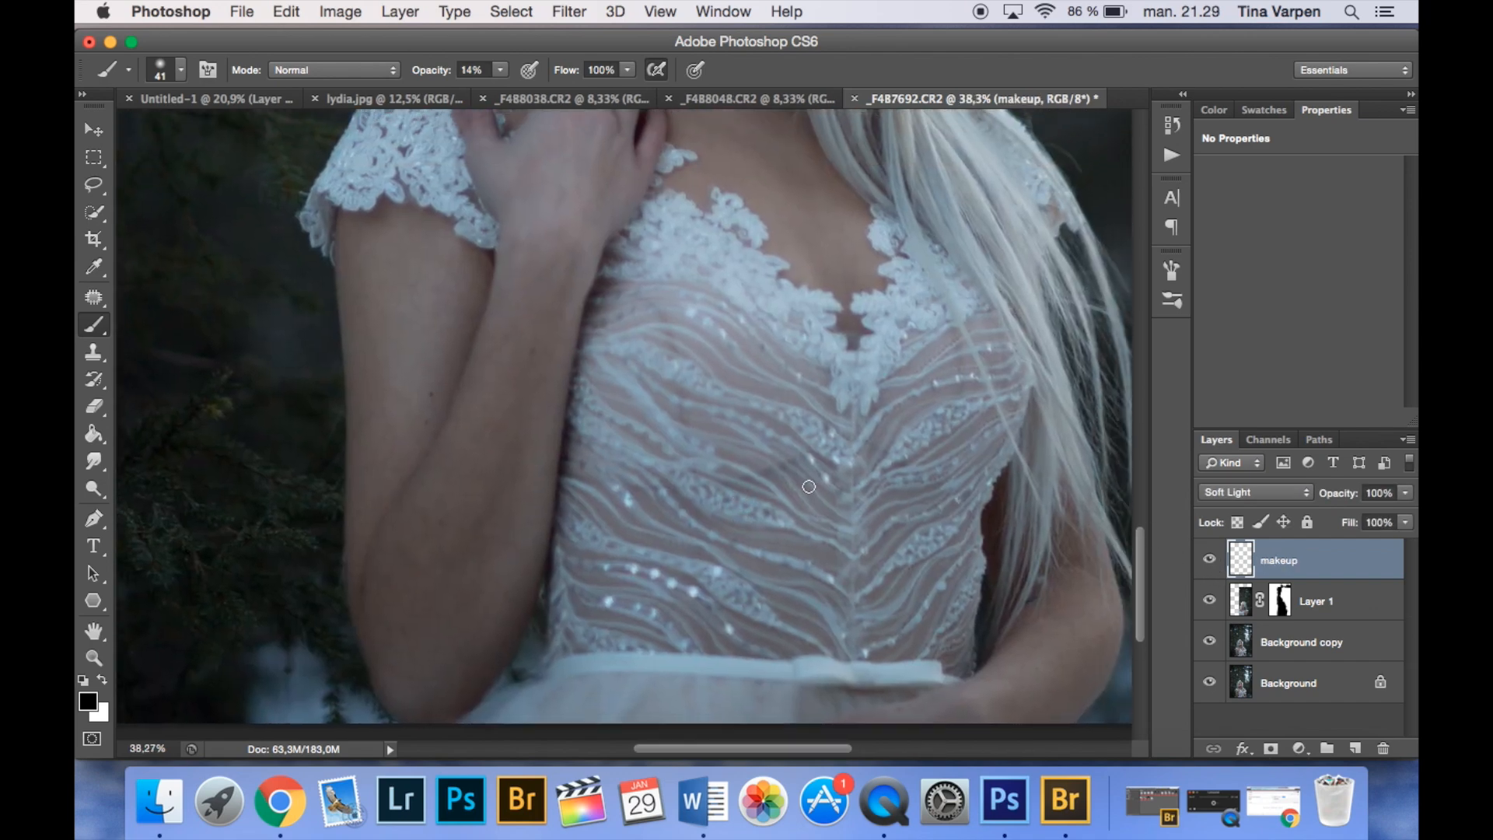
left_click(1355, 748)
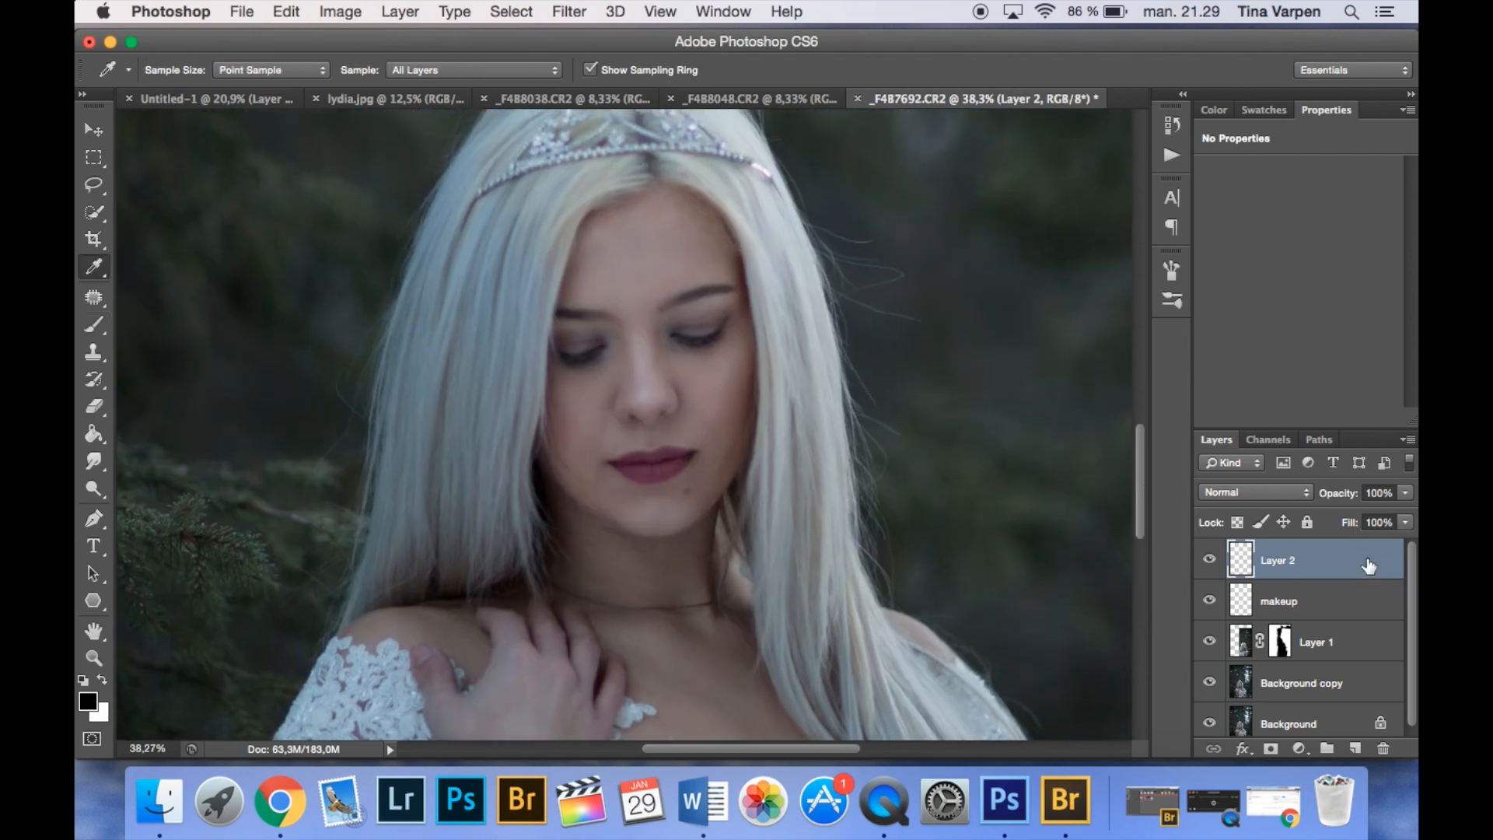
- Sample the forehead's skin tone and paint over the forehead on the new Layer 2 with an 81 px brush at 14% opacity
left_click(95, 268)
left_click(93, 266)
left_click(650, 261)
key("b")
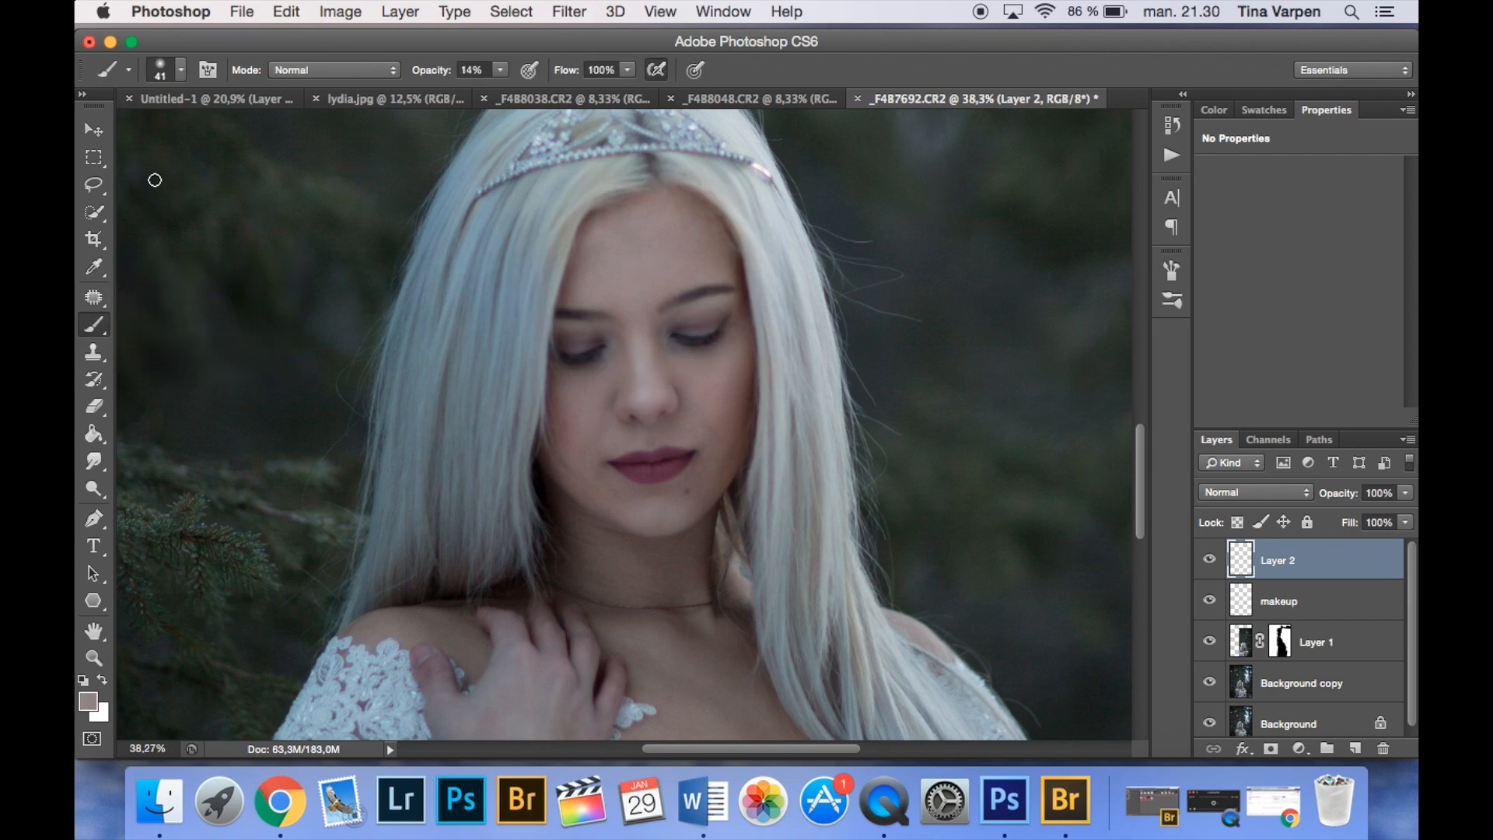
left_click(180, 72)
left_click(196, 132)
left_click(617, 269)
- Sample skin tones beside the nose and on the cheek and paint them over those areas on Layer 2
left_click(95, 266)
left_click(653, 376)
left_click(93, 325)
left_click(640, 366)
left_click(94, 267)
left_click(576, 409)
left_click(90, 325)
left_click_drag(580, 394, 605, 408)
- Sample the chest's skin tone and brush it over the chest on Layer 2 to even out the skin
left_click_drag(677, 433, 510, 358)
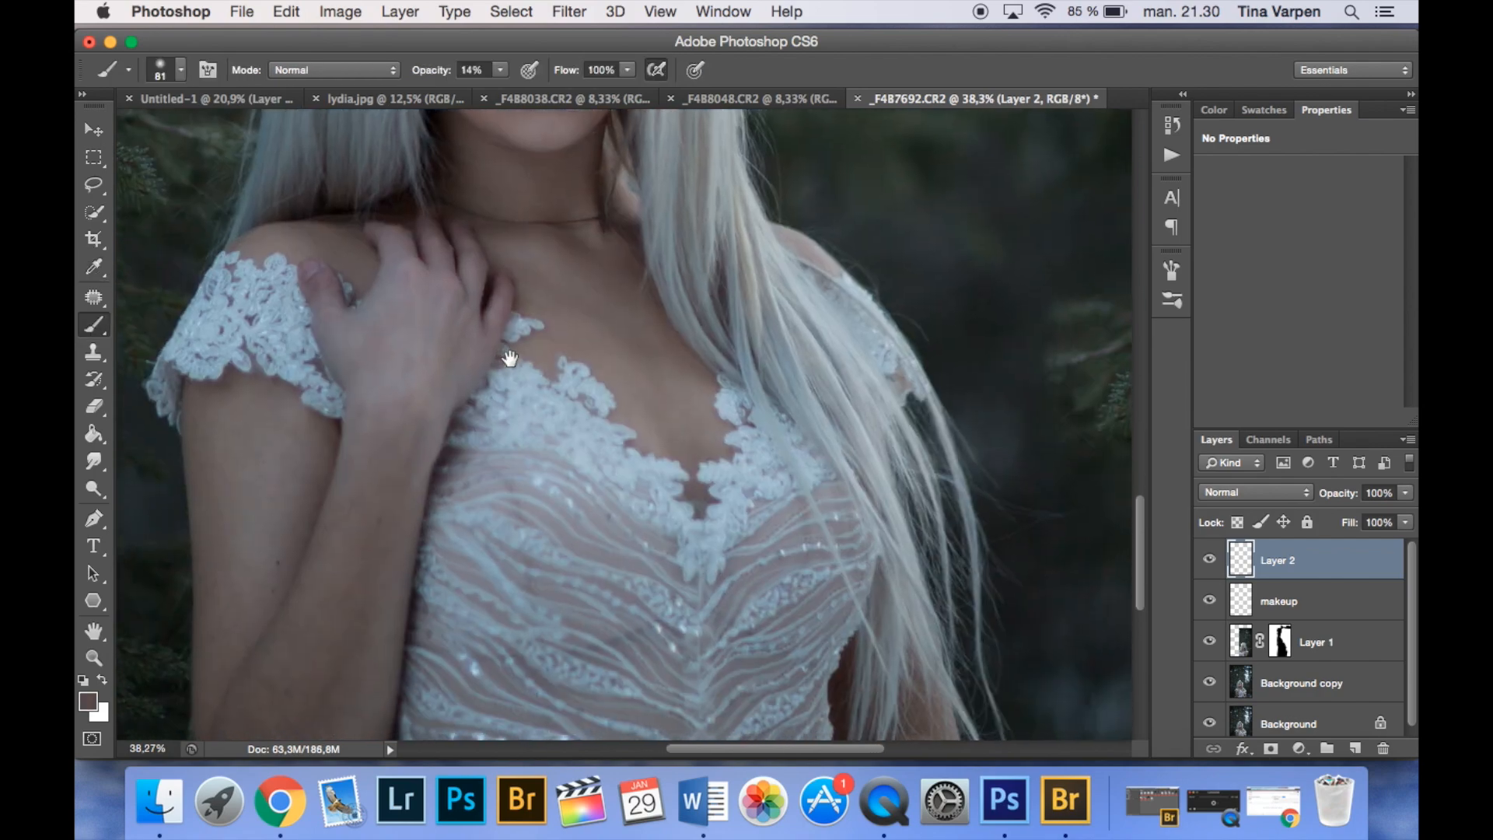
left_click(96, 269)
left_click(650, 323)
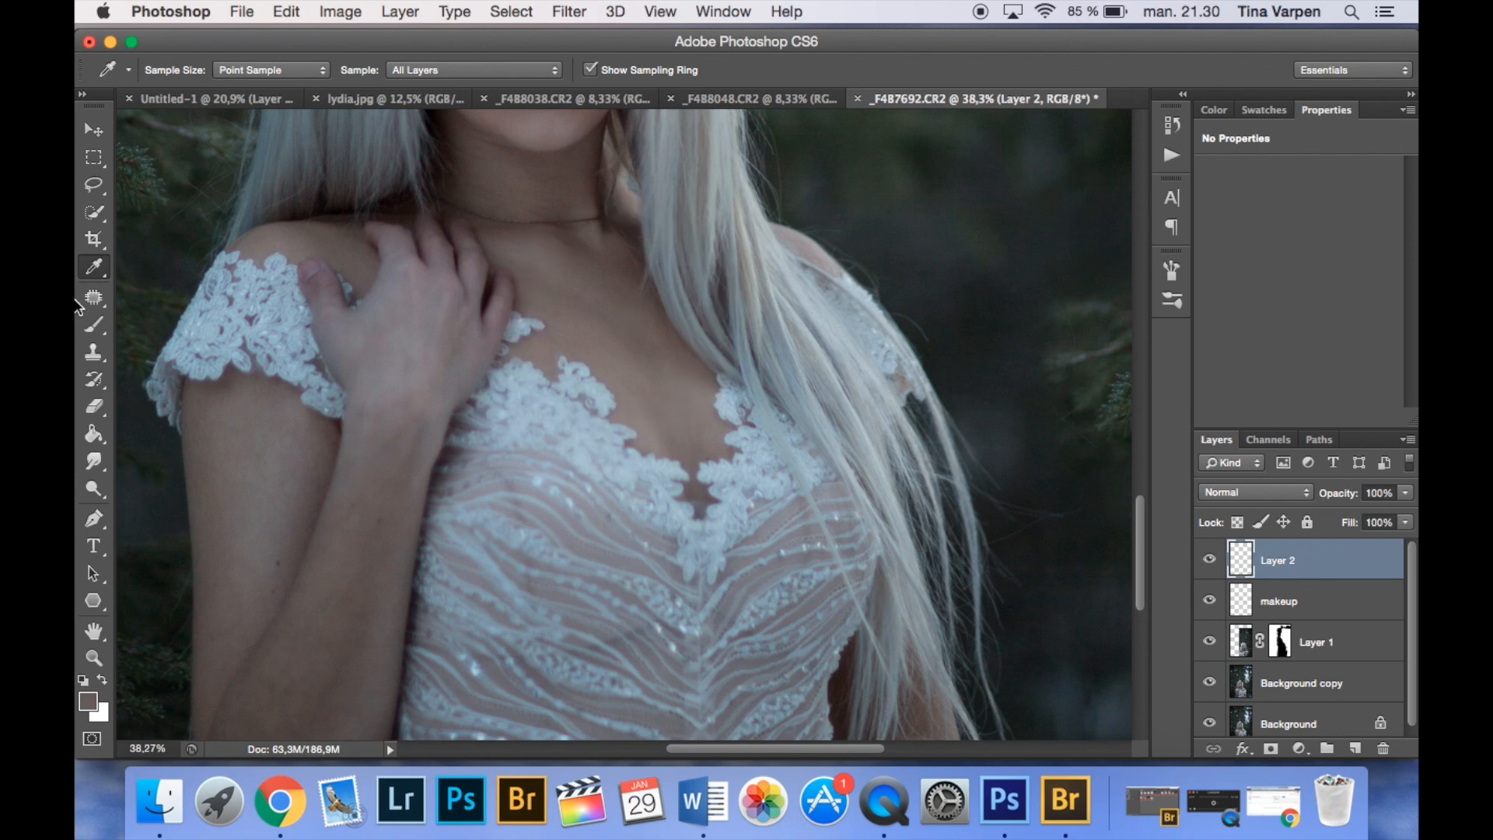
left_click(94, 325)
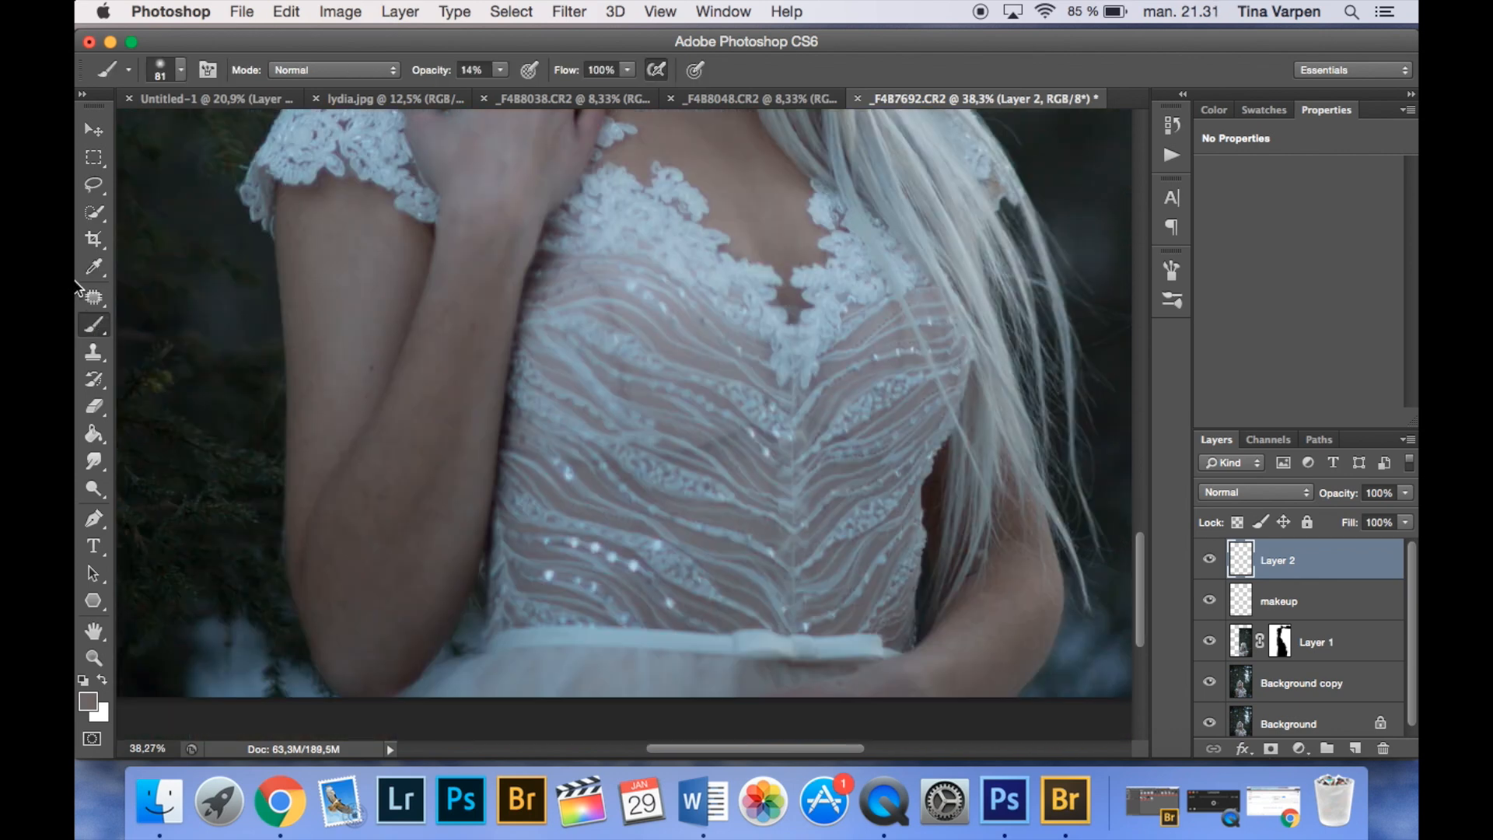
- Sample the arm's skin tones and paint over the upper arm and down to the elbow on Layer 2
left_click(94, 269)
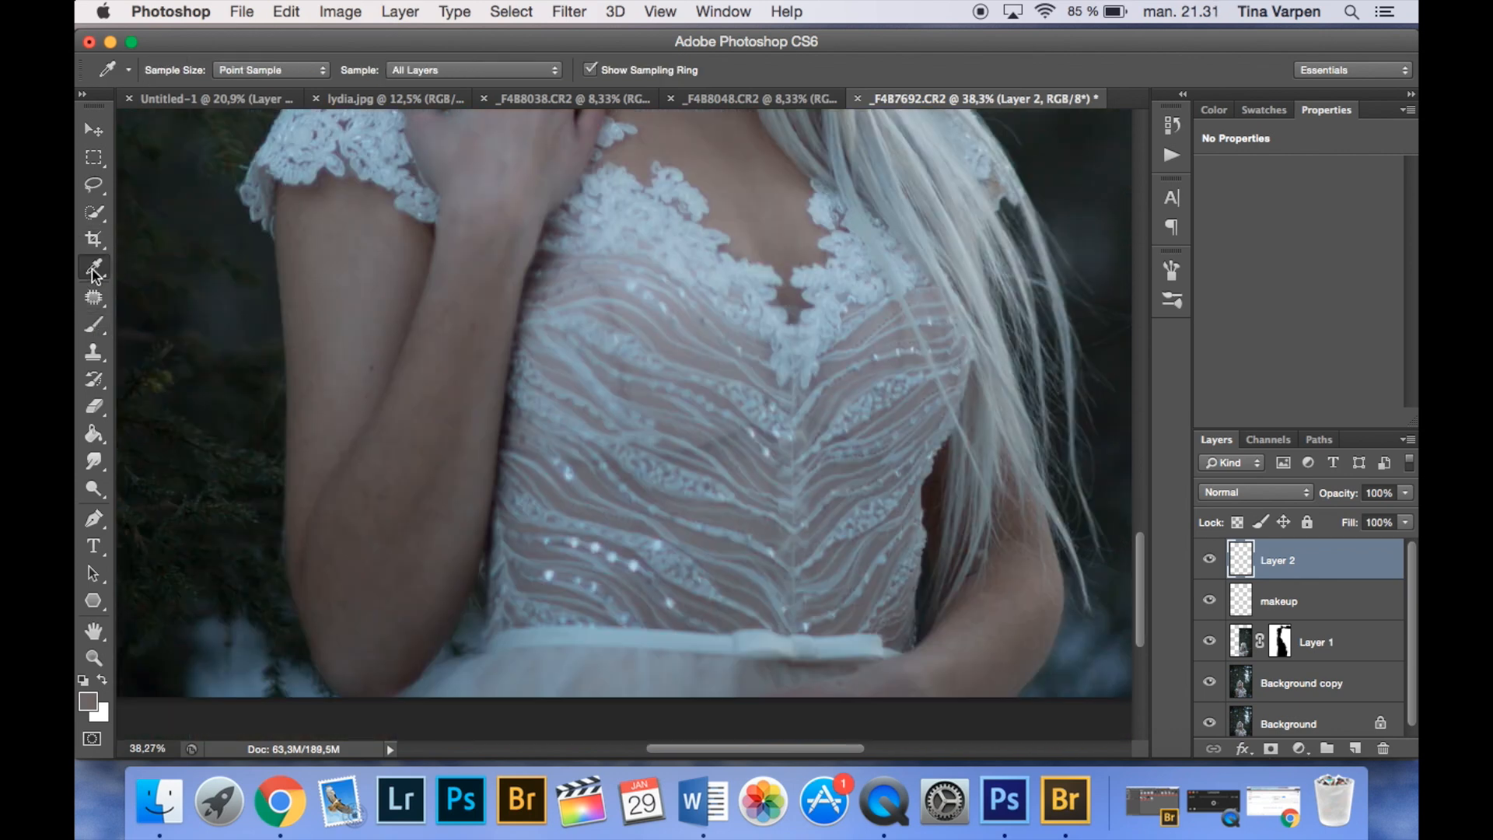
left_click(303, 275)
left_click(94, 326)
mouse_move(306, 231)
left_mouse_down()
mouse_move(290, 274)
mouse_move(311, 310)
mouse_move(309, 424)
mouse_move(365, 523)
mouse_move(388, 467)
mouse_move(337, 591)
mouse_move(376, 581)
mouse_move(382, 622)
left_mouse_up()
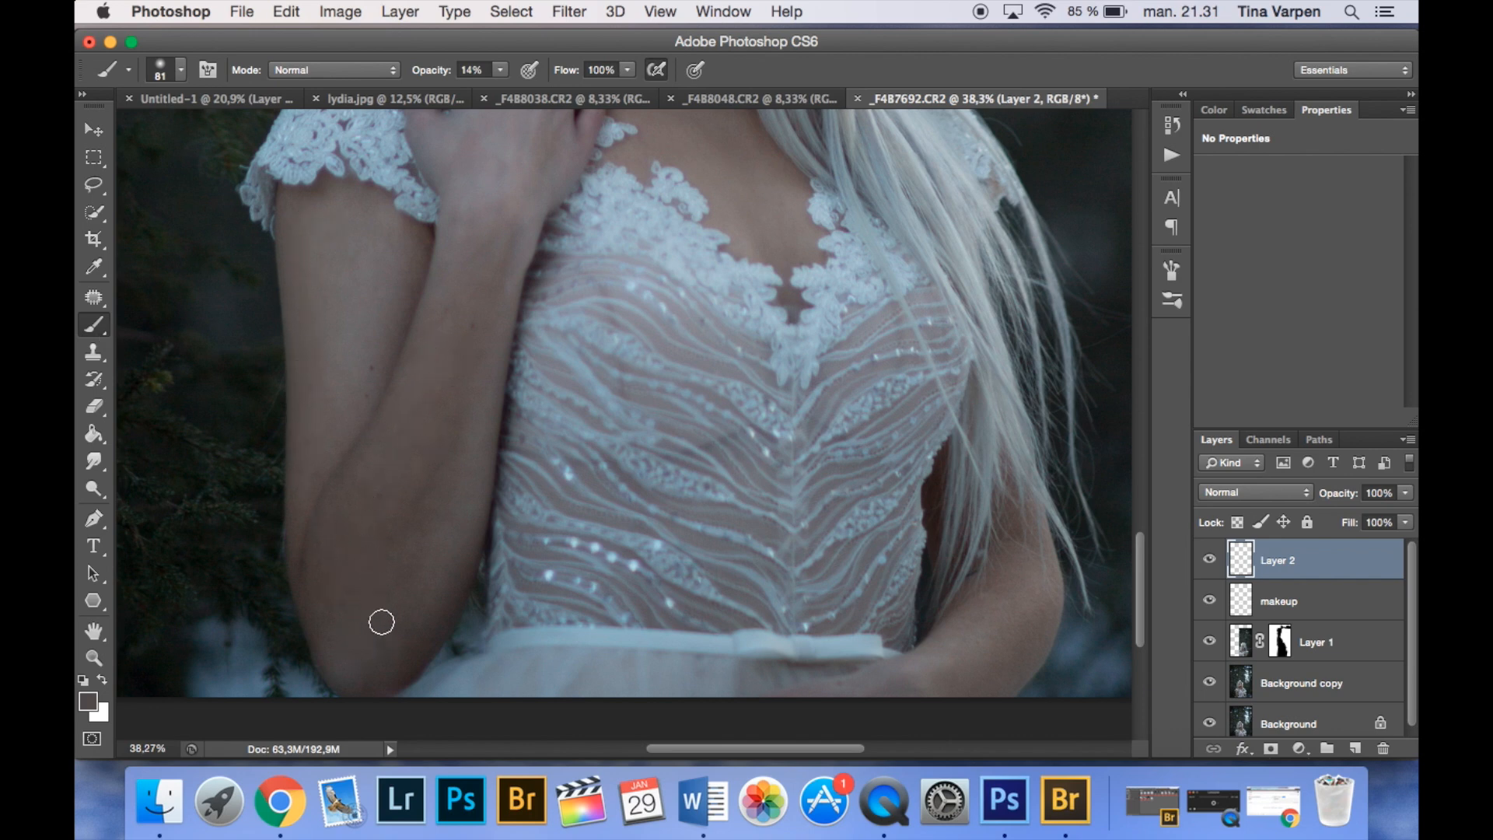
key("i")
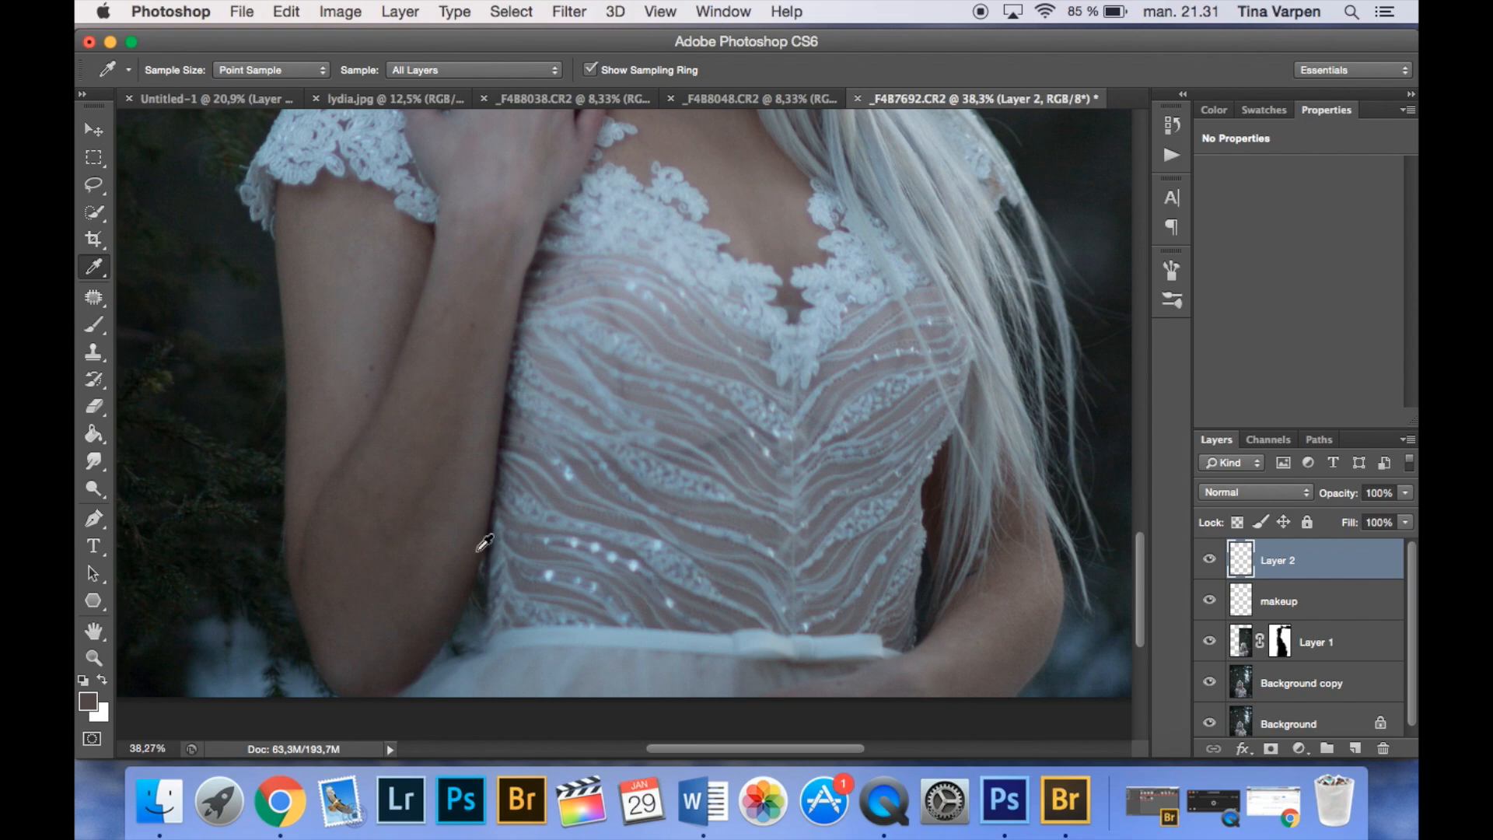
left_click(93, 325)
scroll(497, 325, "up", 5)
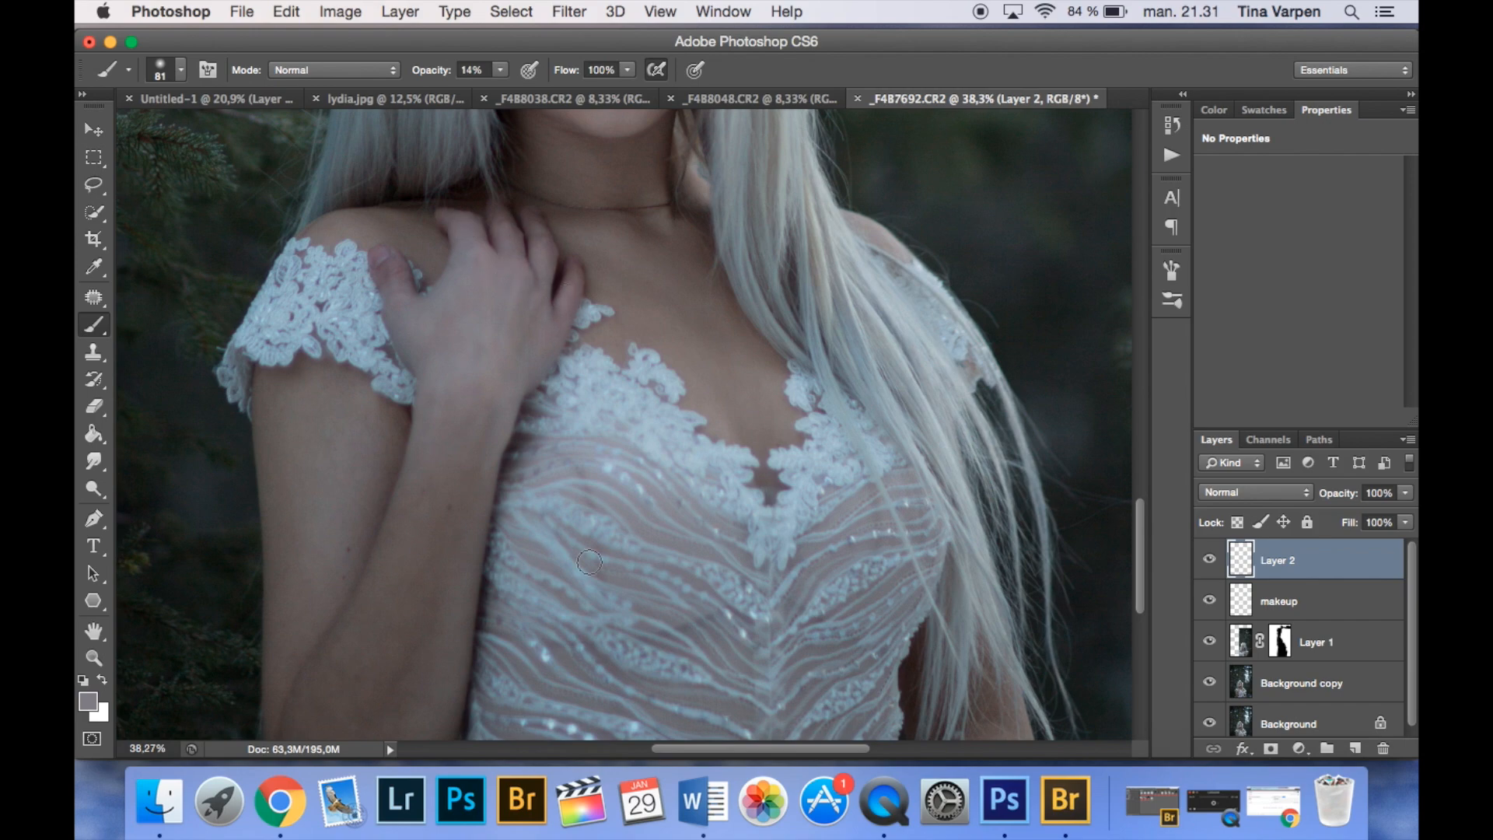
- Compare the woman's skin with and without Layer 2 in a wider view of the photo
scroll(562, 612, "down", 3)
key("super+minus")
key("super+minus")
key("super+minus")
key("super+minus")
left_click(1205, 557)
left_click(1205, 557)
left_click(1210, 554)
left_click(1212, 553)
left_click(1210, 556)
left_click(1210, 556)
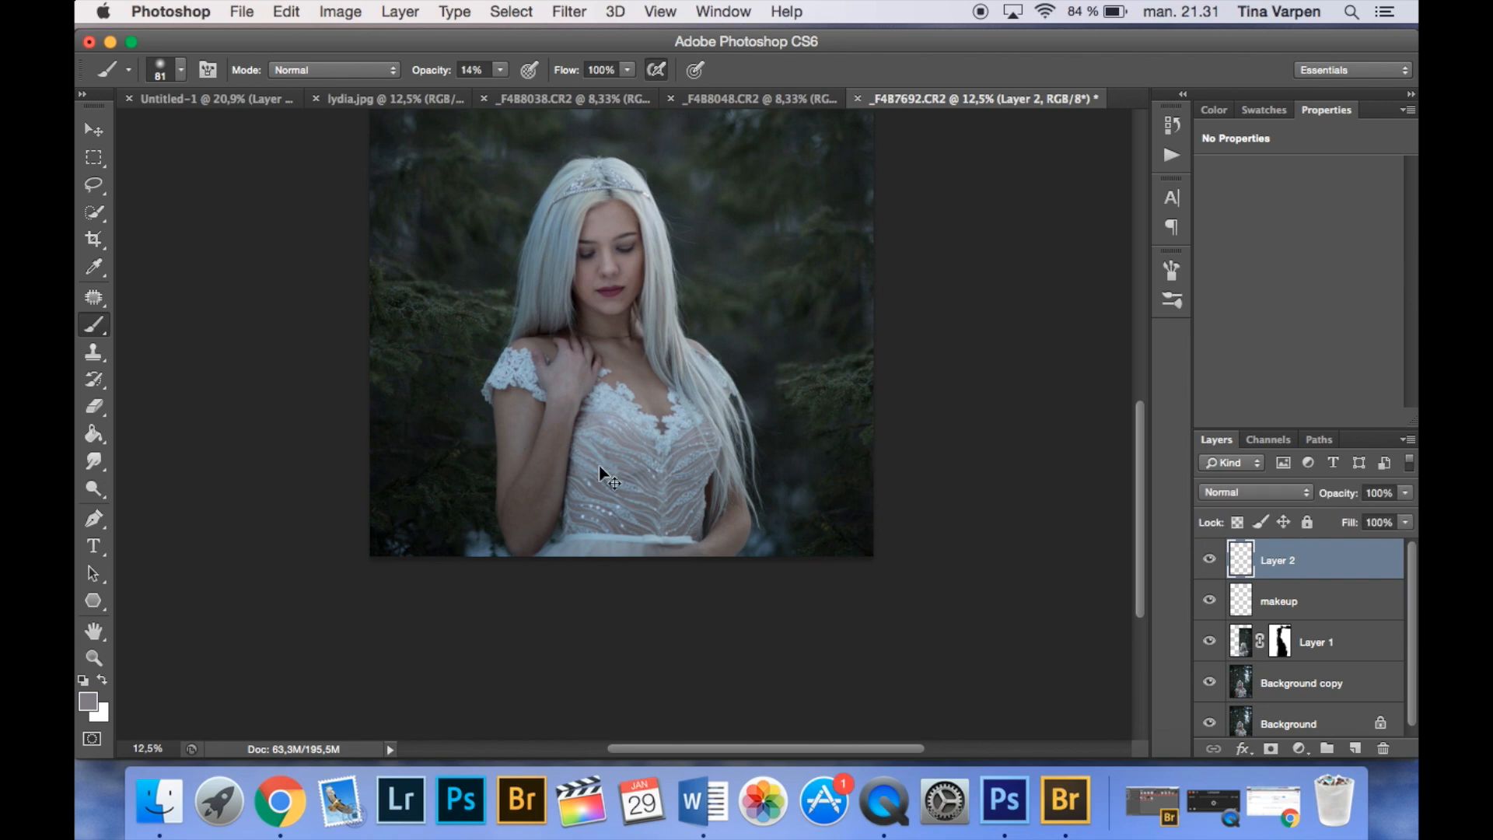
- Check the painted arm up close and add a white layer mask to Layer 2
key("super+plus")
key("super+plus")
left_click_drag(447, 507, 550, 406)
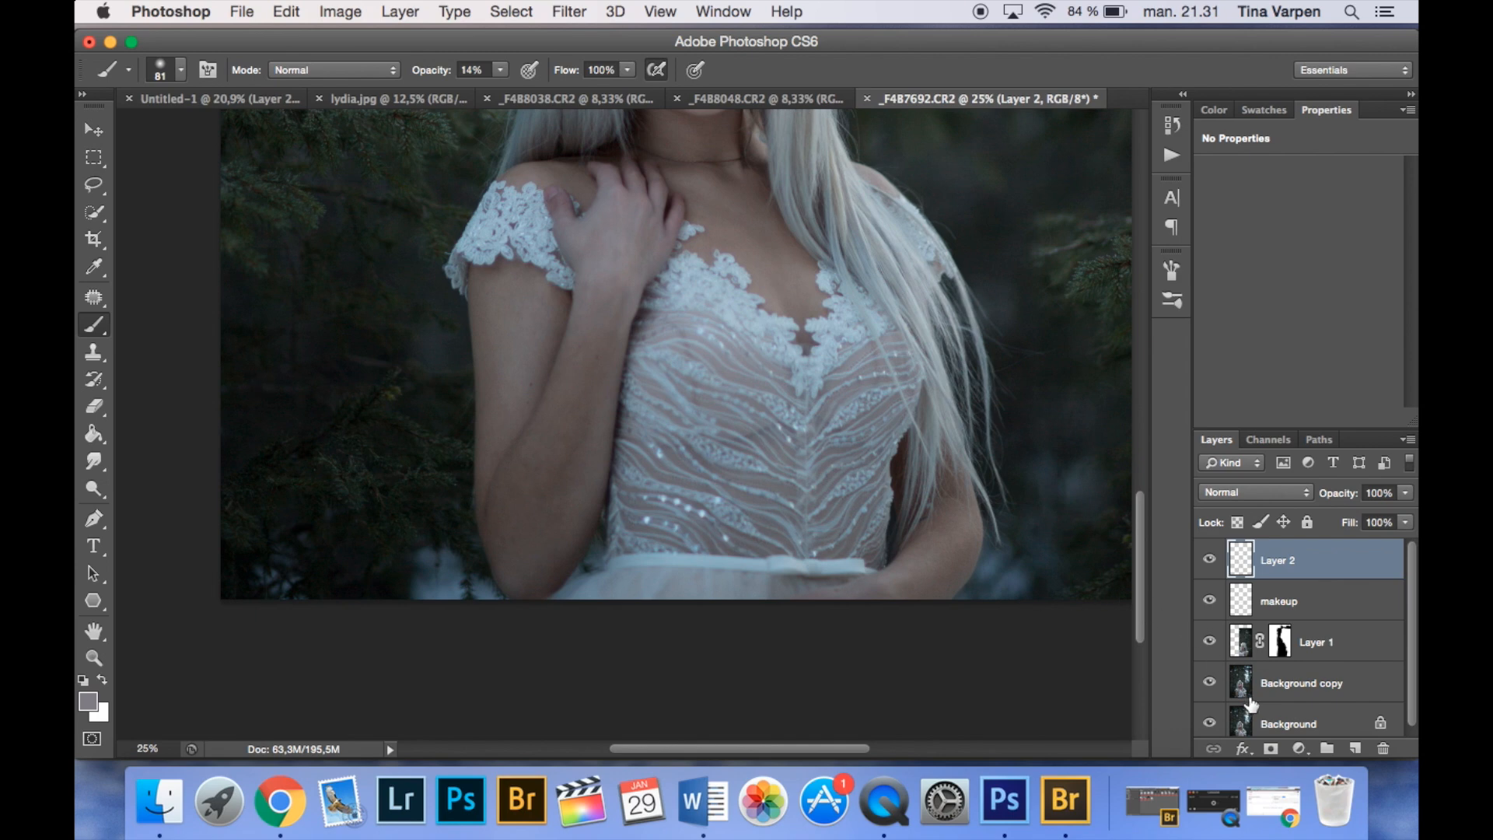
left_click(1271, 749)
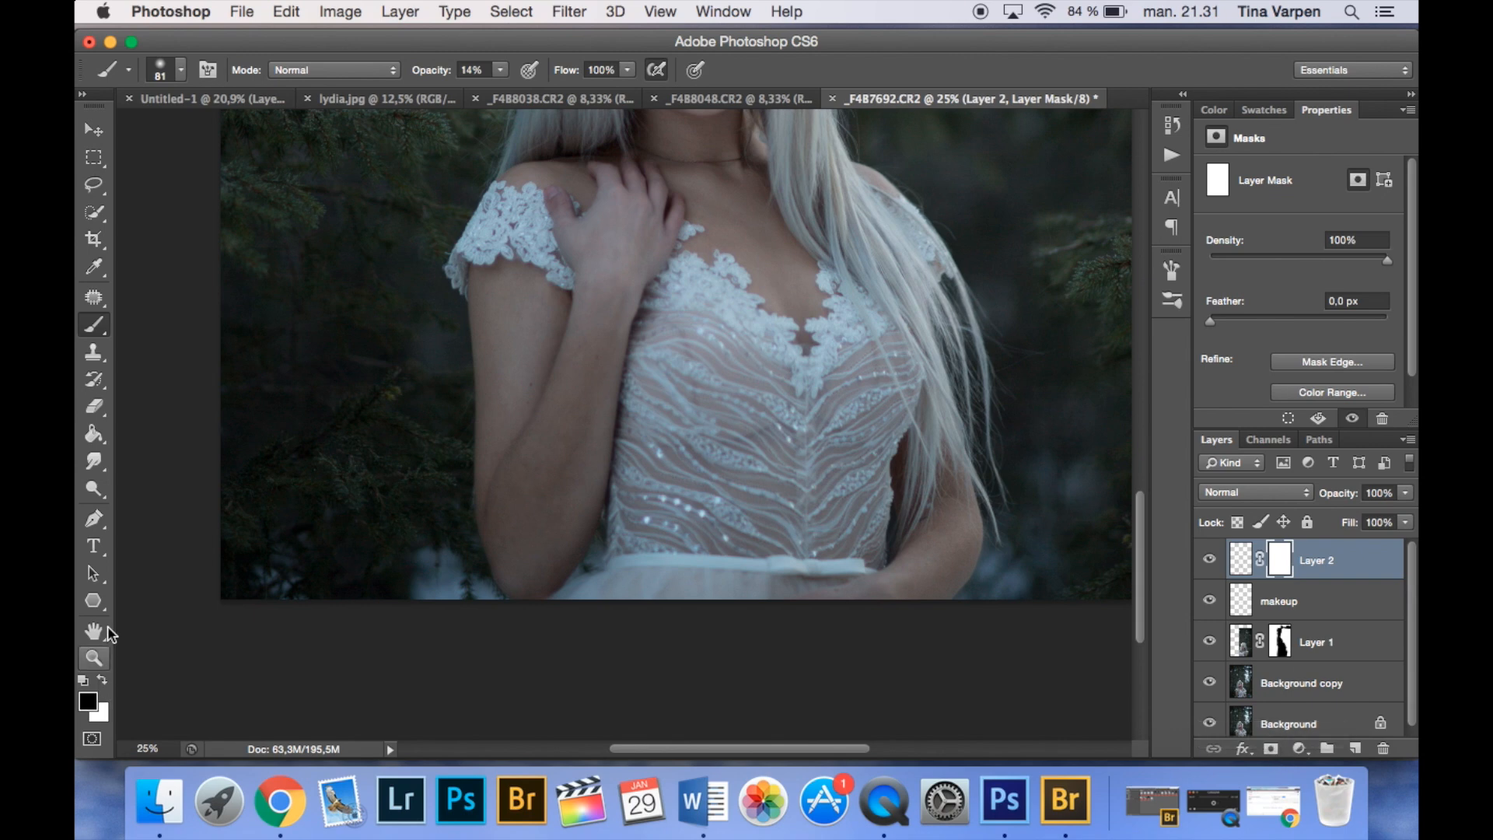
- Set the brush to 247 px and 86% opacity and paint black on Layer 2's mask along the raised arm beside the dress
left_click(181, 70)
left_click_drag(189, 132, 253, 135)
left_click(500, 70)
left_click_drag(500, 91, 579, 90)
left_click(577, 432)
left_click_drag(577, 373, 590, 363)
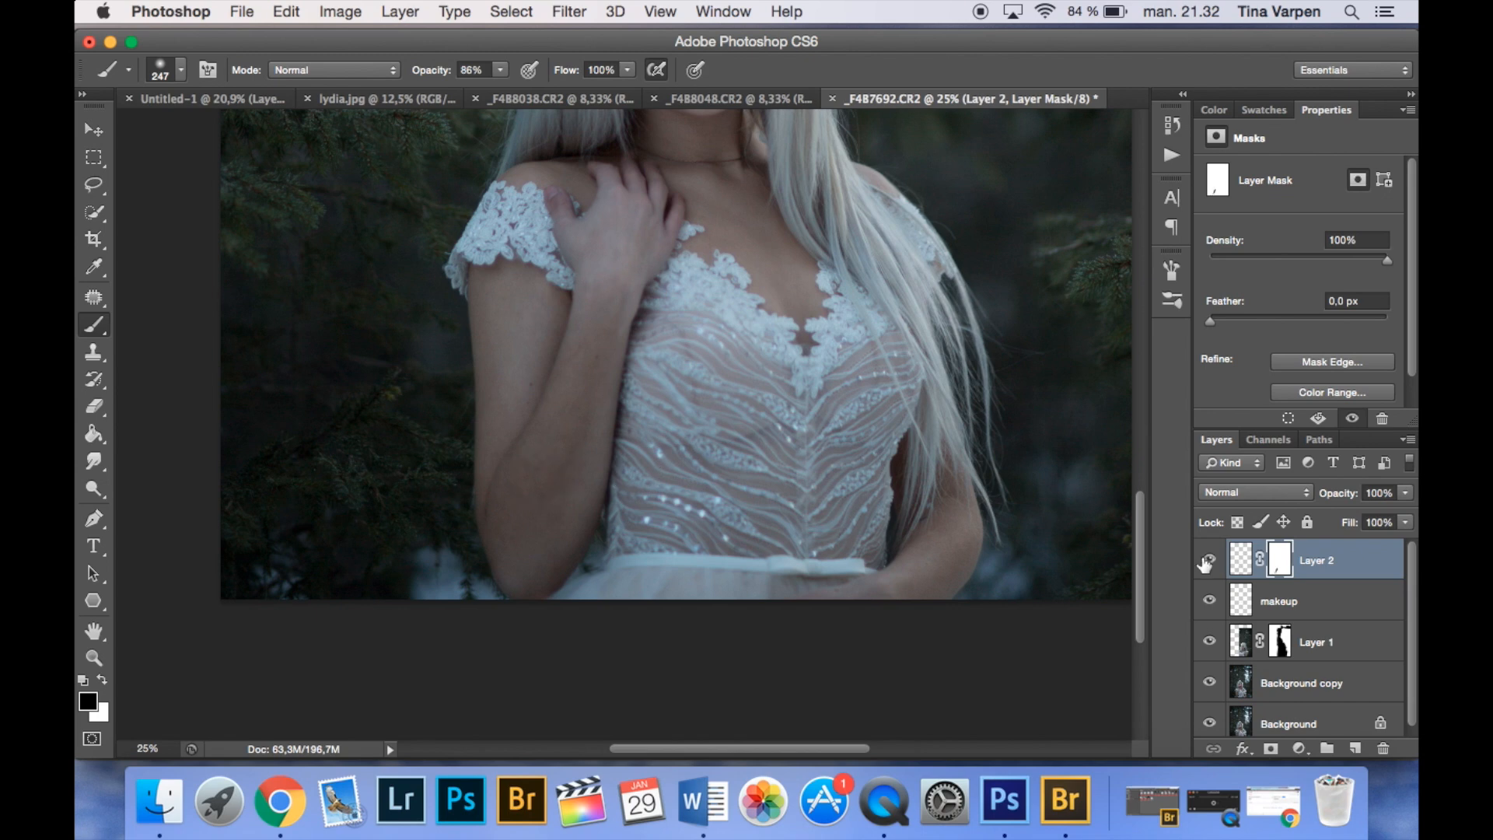
key("super+minus")
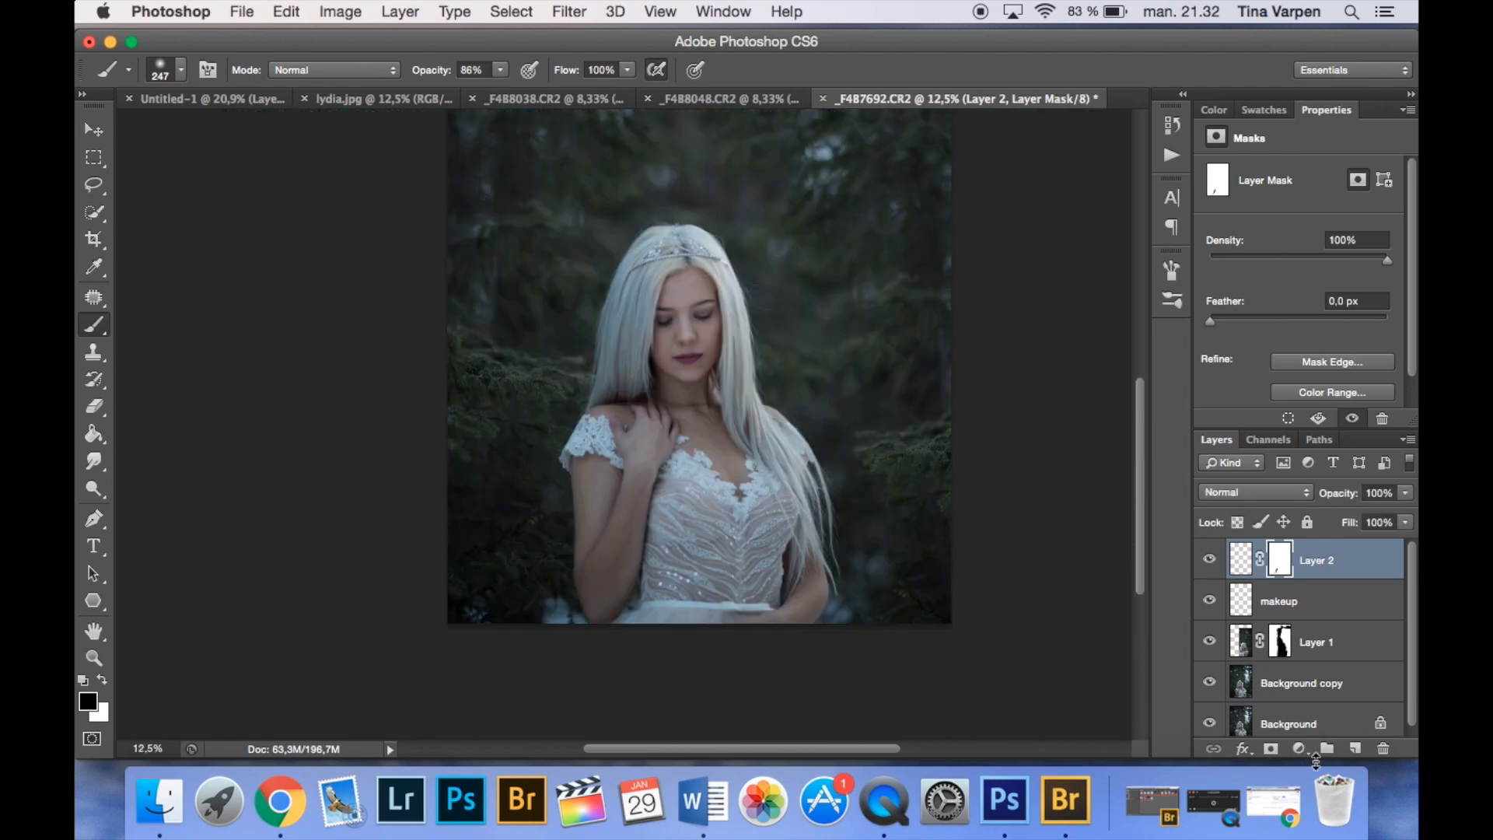
key("super+plus")
key("super+plus")
key("super+plus")
key("super+plus")
left_click_drag(740, 343, 716, 434)
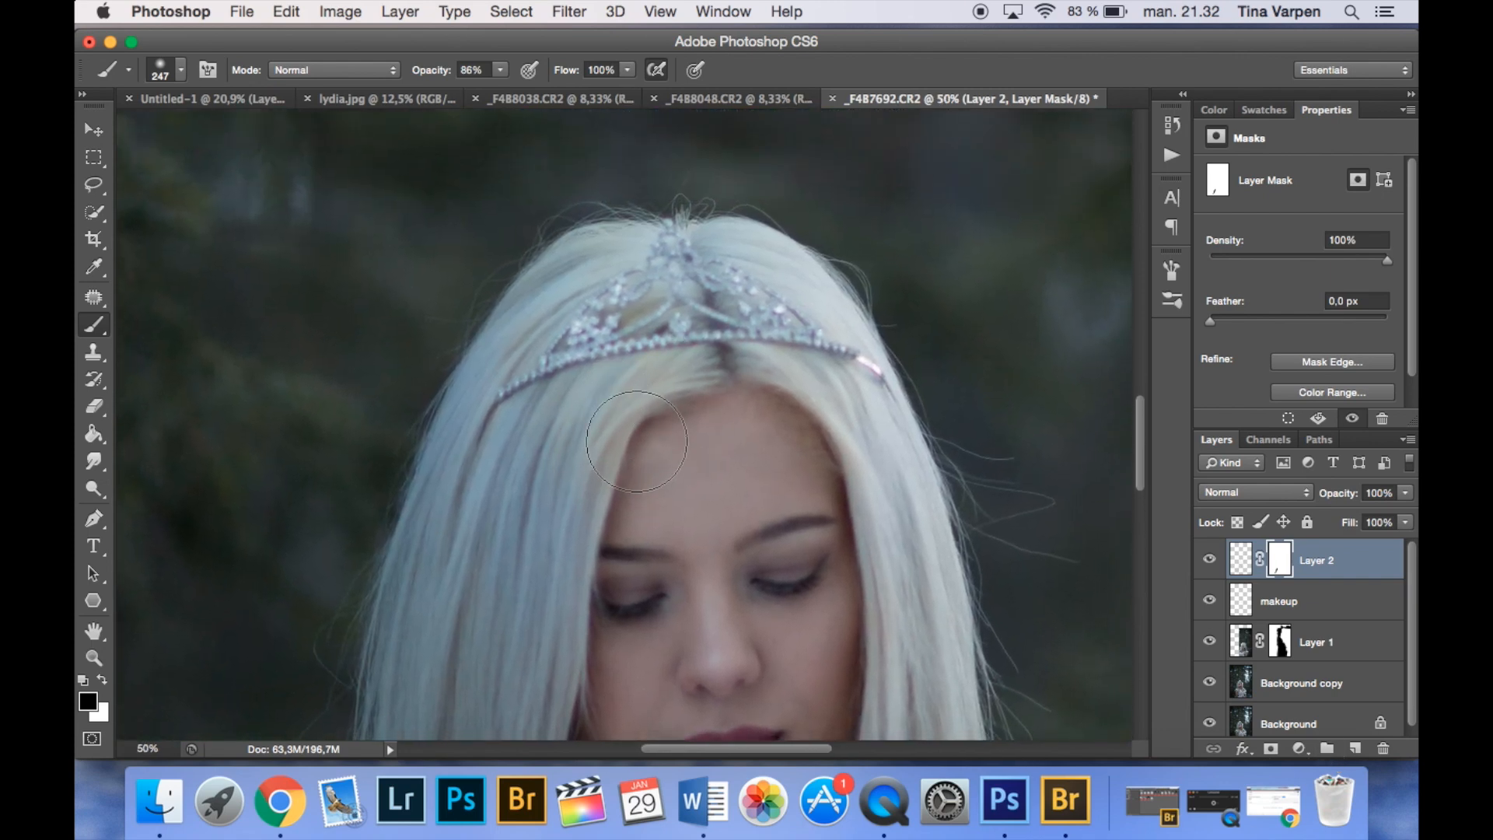
left_click_drag(692, 624, 778, 400)
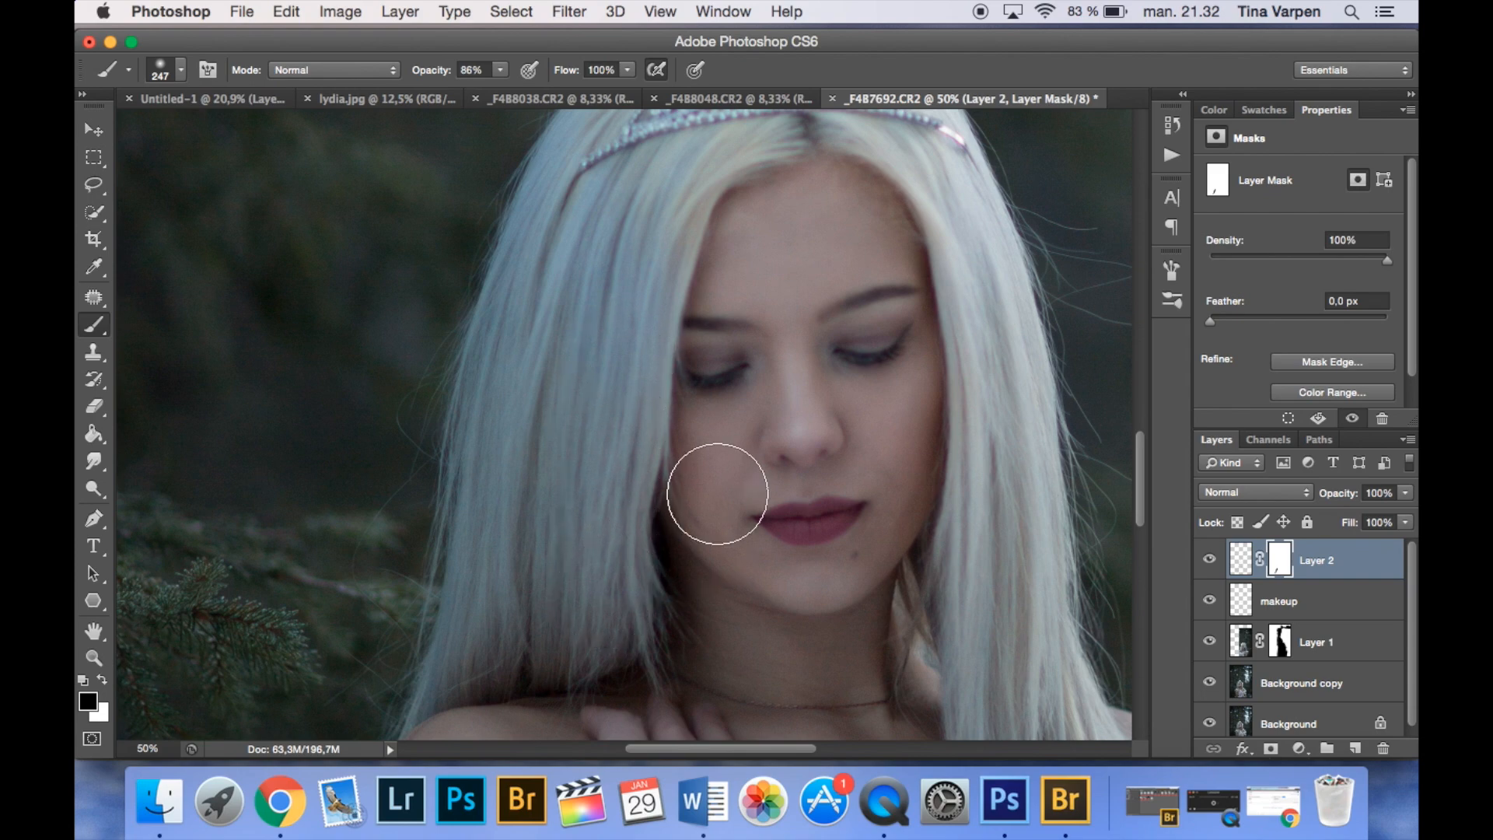
scroll(717, 494, "up", 5)
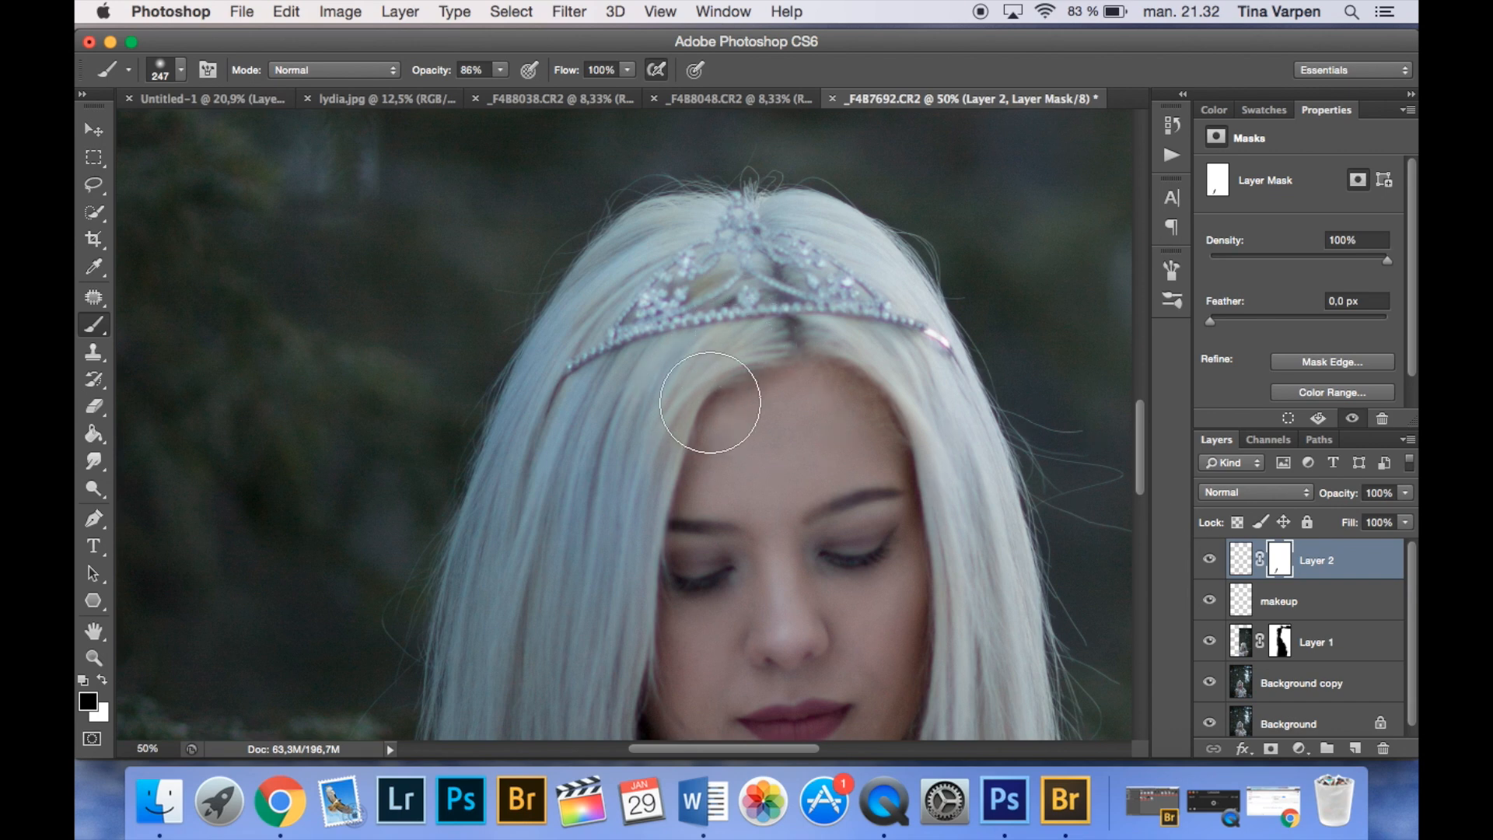
left_click(1299, 748)
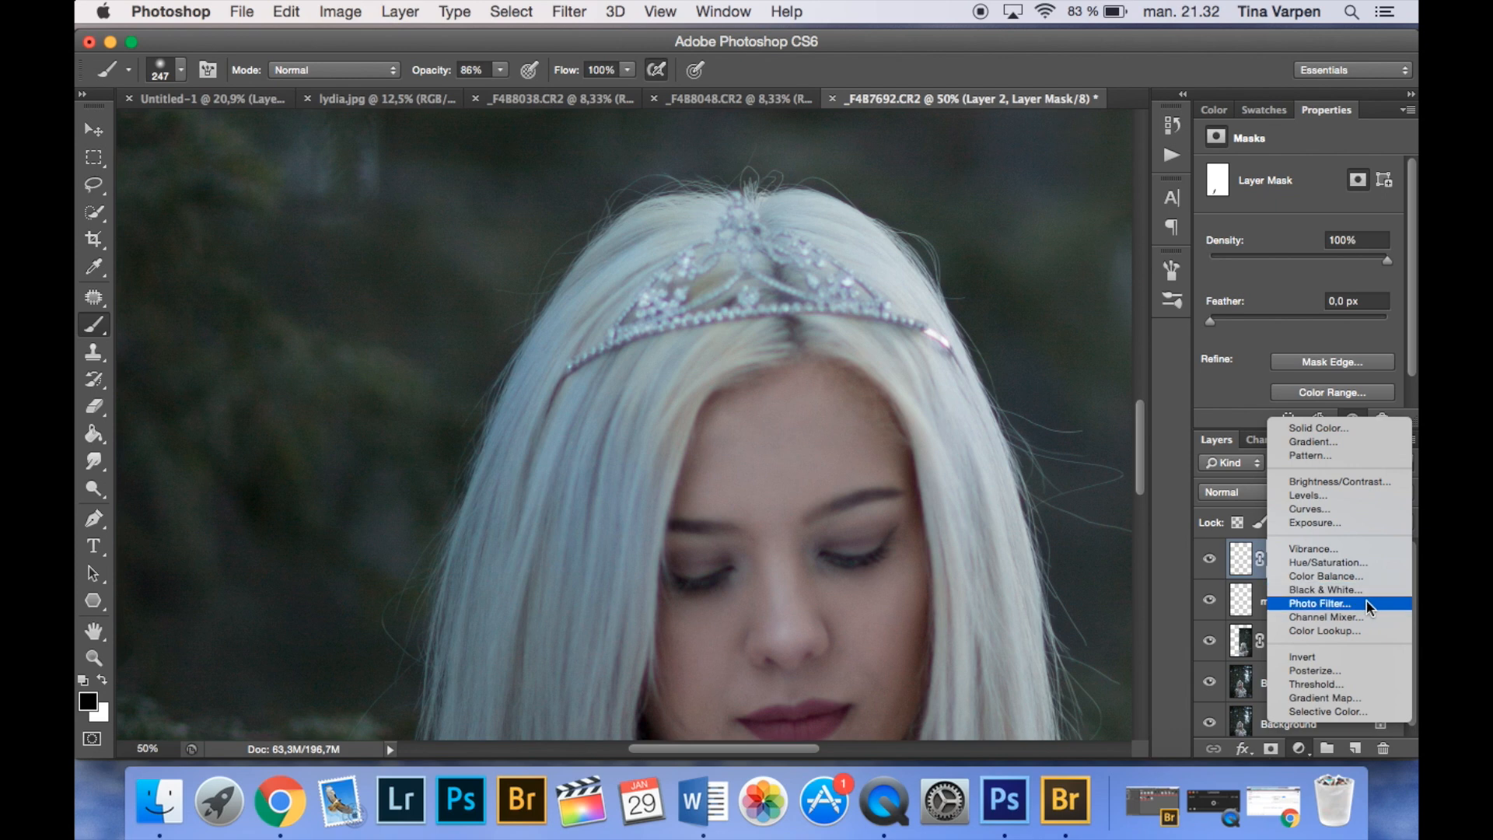
left_click(1365, 564)
key("Delete")
- Add a Color Balance adjustment with midtones at -11, -14 and +14, invert its mask and paint a small area back in white
left_click(1298, 748)
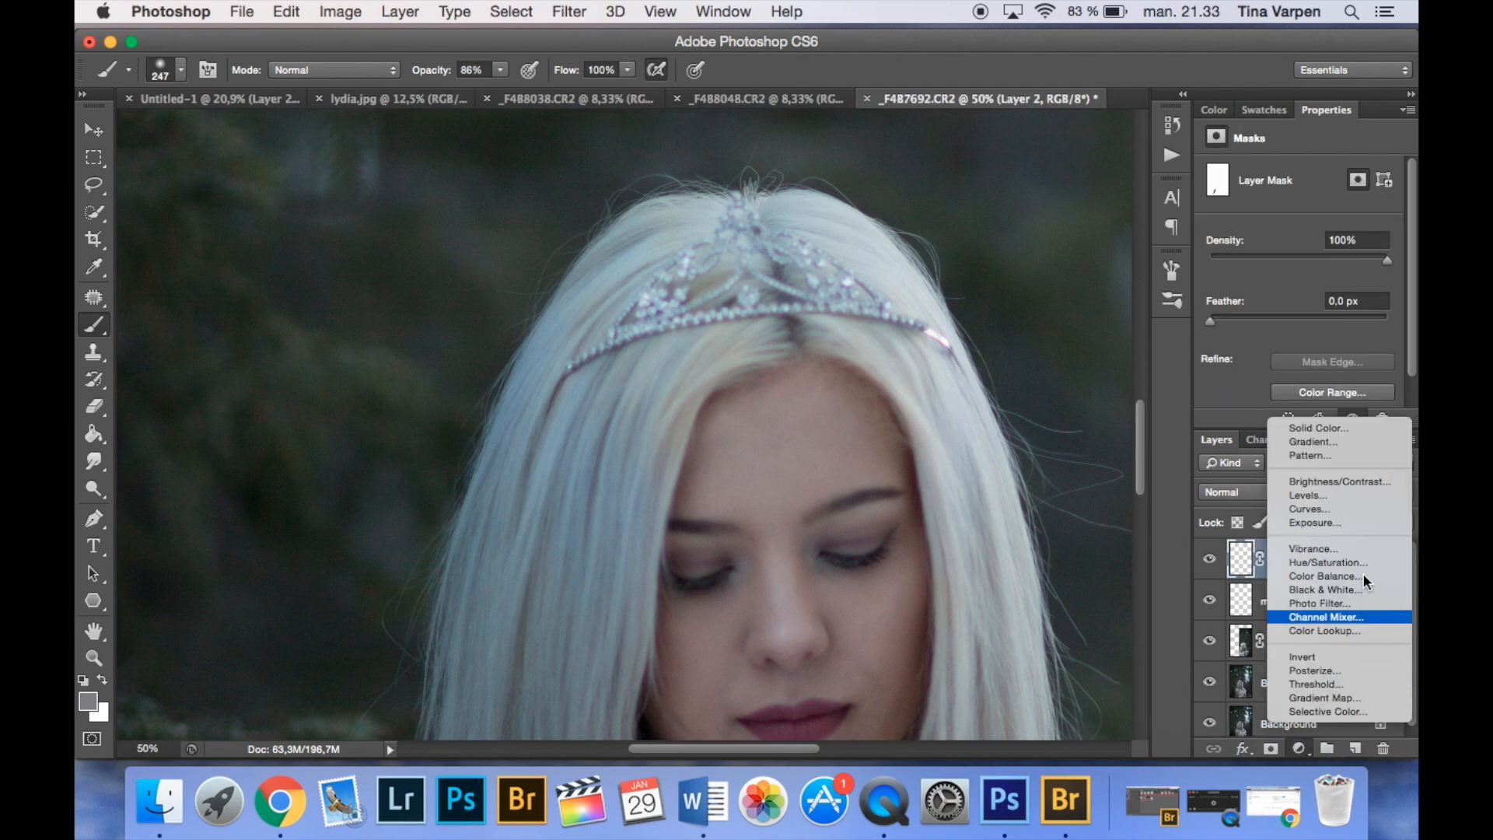
left_click(1363, 579)
left_click_drag(1273, 287, 1278, 288)
left_click_drag(1273, 252, 1268, 252)
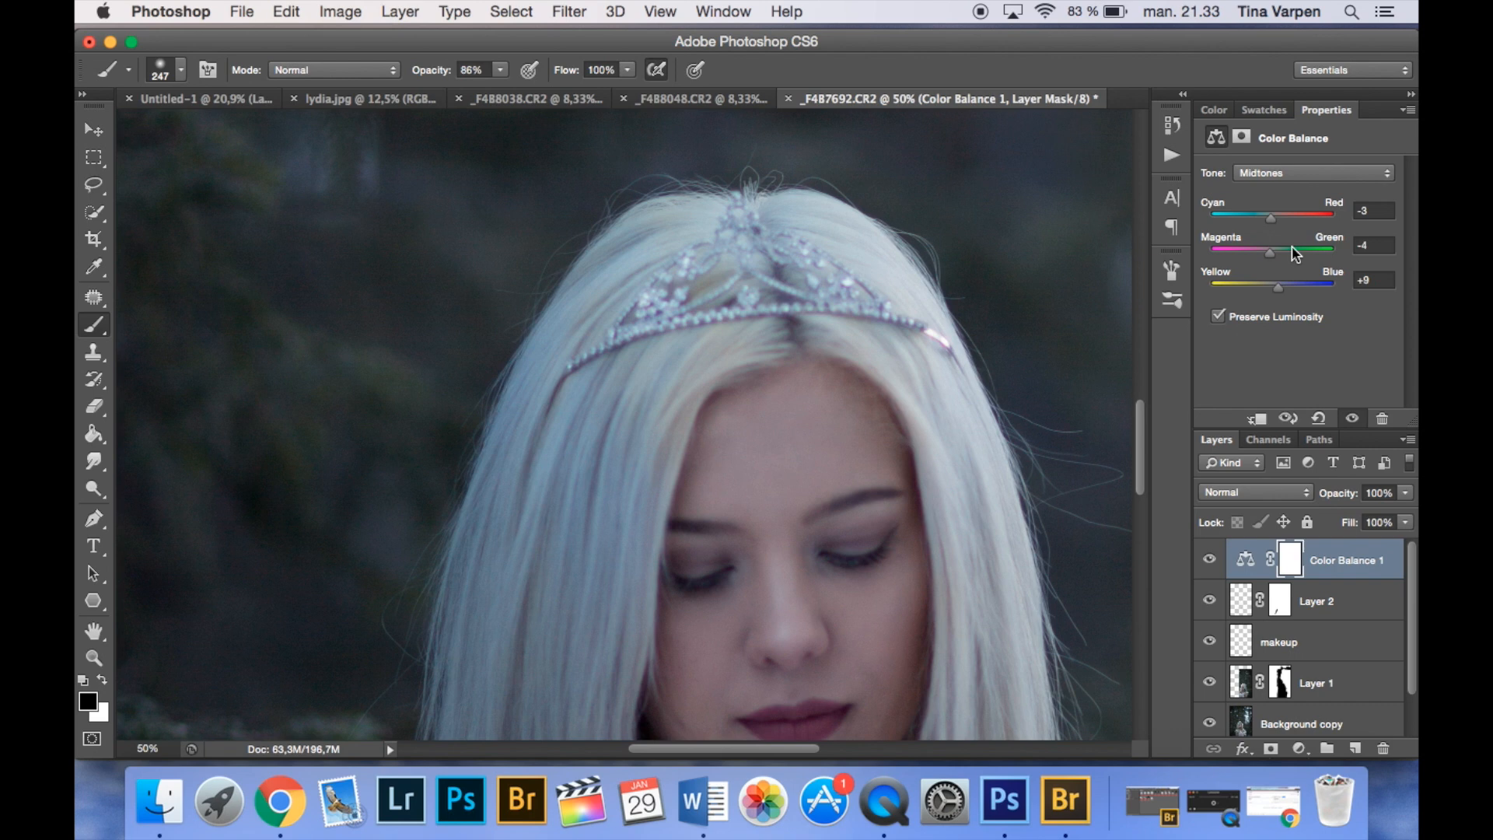
key("super+i")
left_click(104, 681)
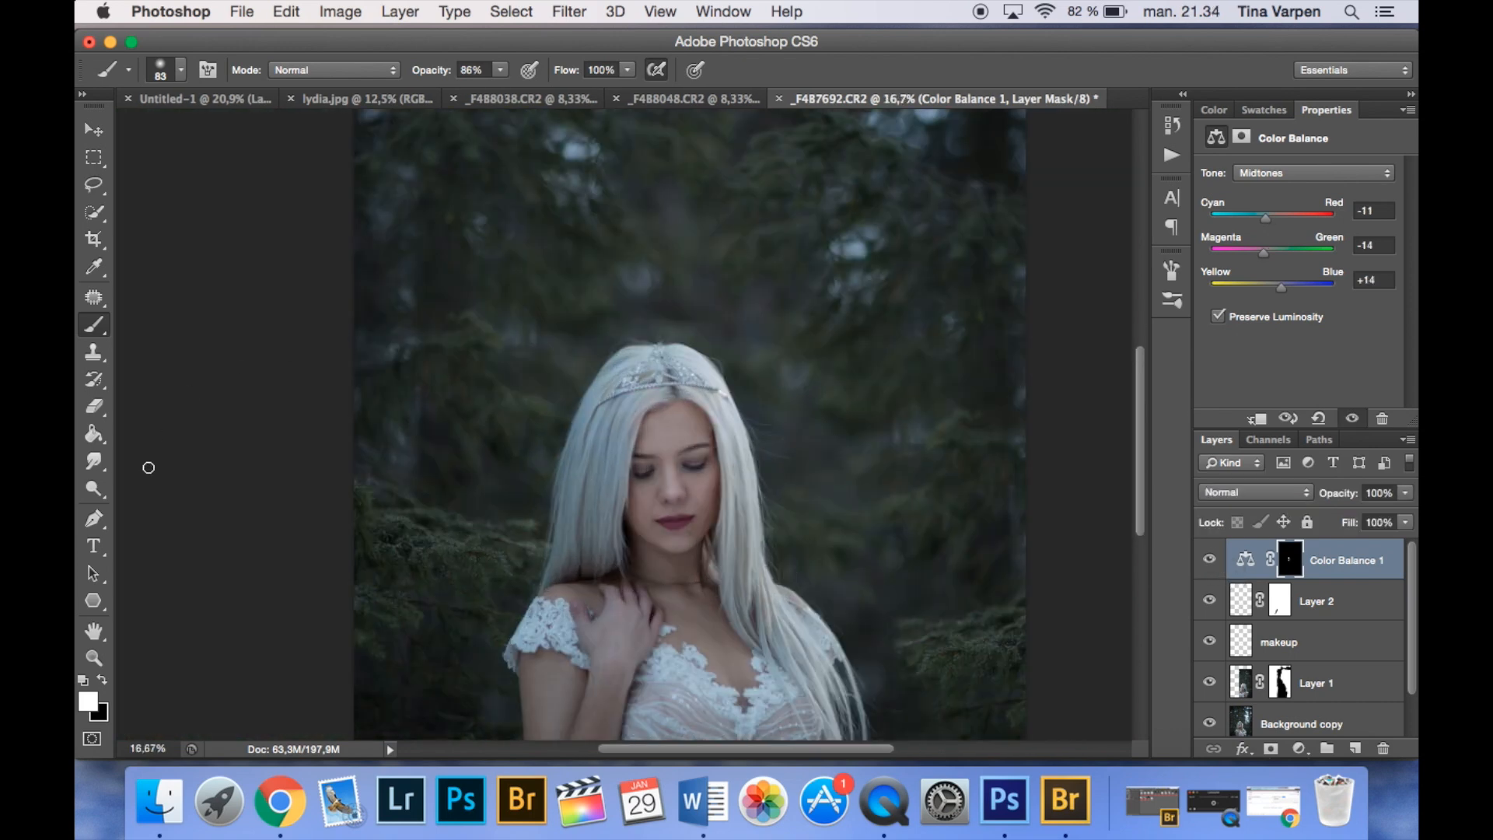
- Add a Brightness/Contrast adjustment with brightness 36, invert its mask to black and make white the foreground colour
key("x")
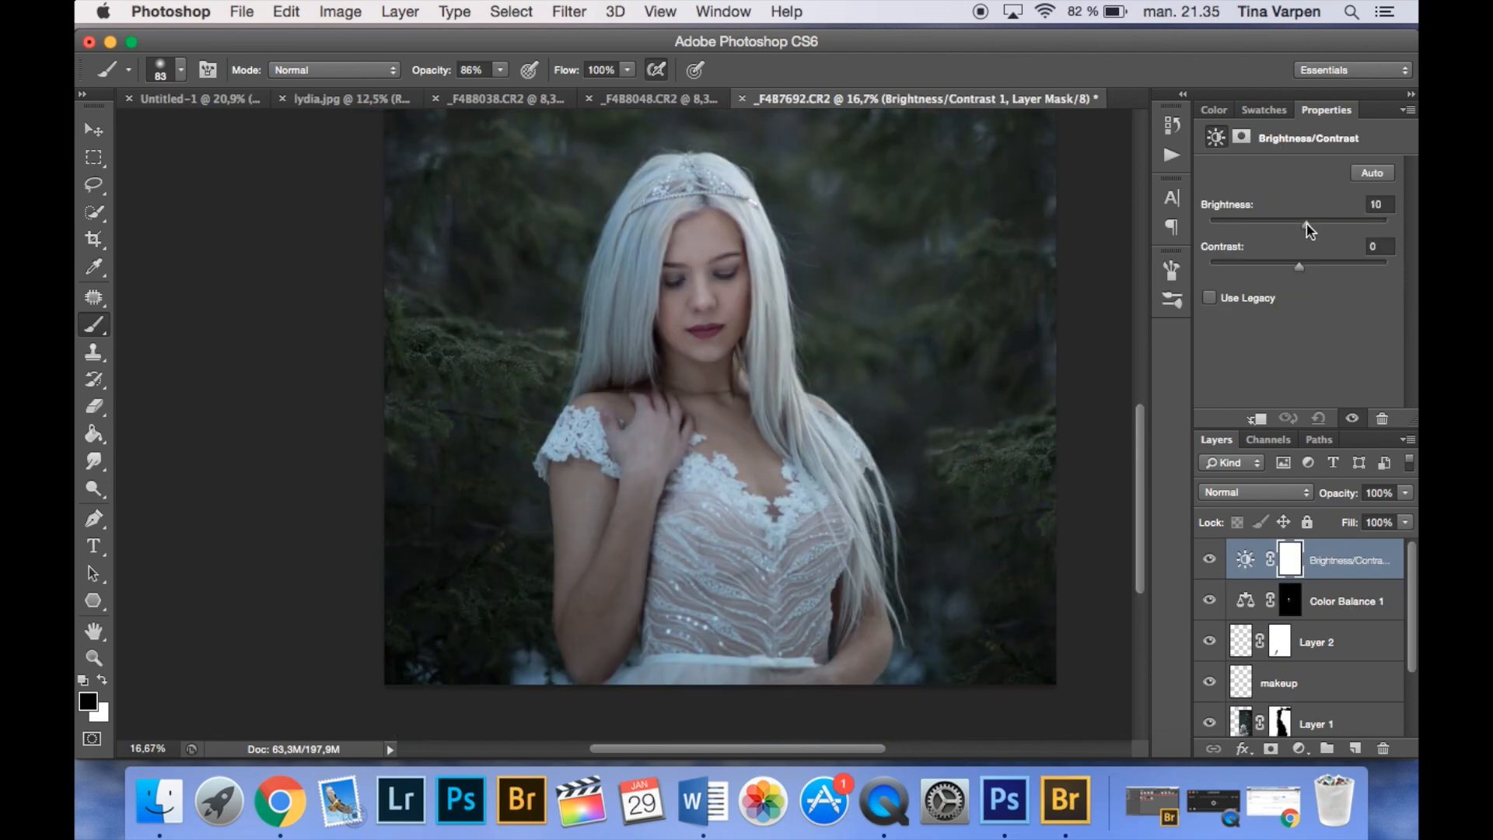
left_click_drag(1309, 227, 1319, 226)
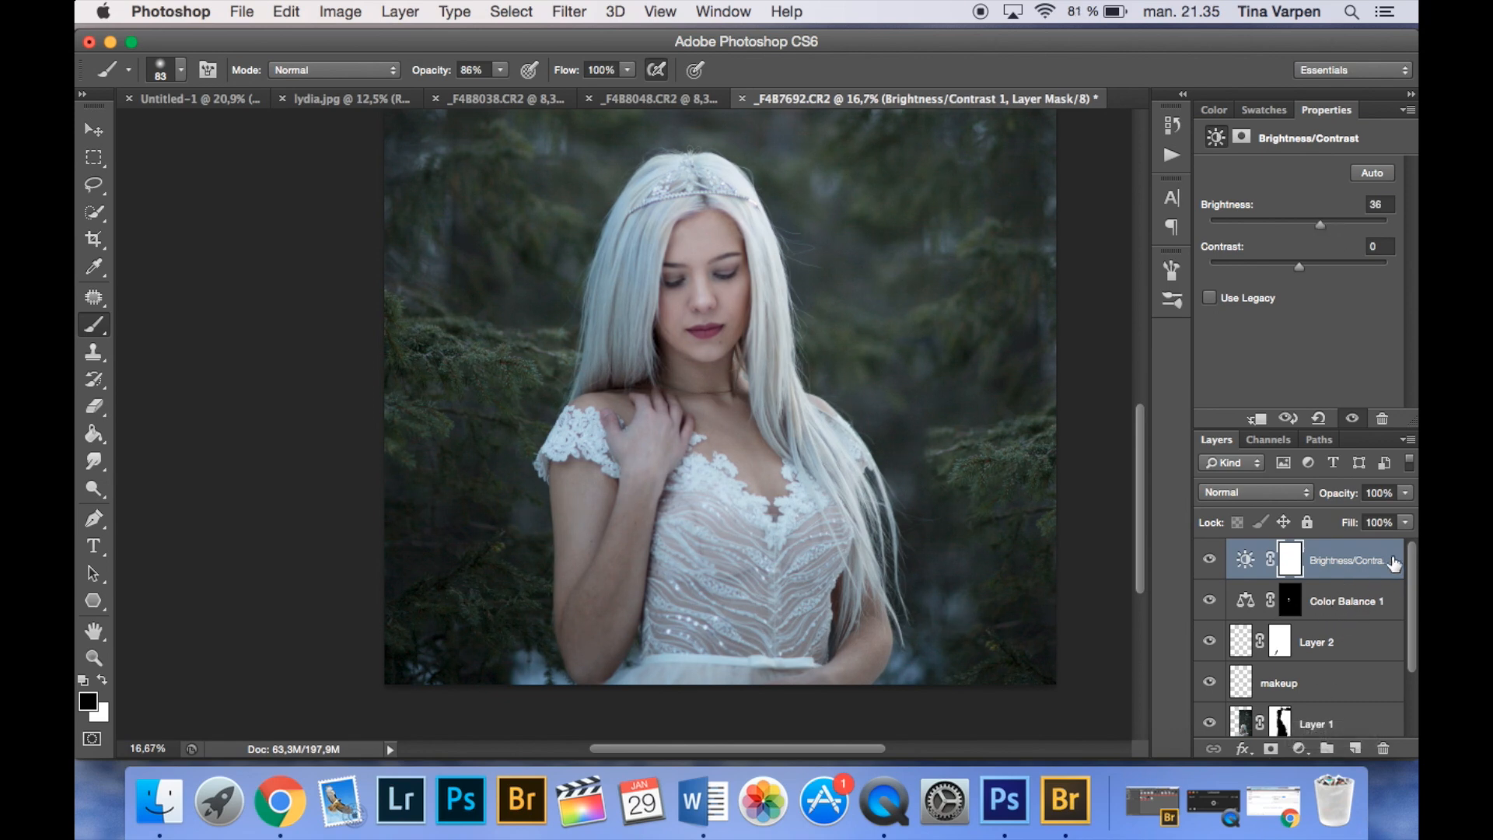
key("super+i")
left_click(104, 681)
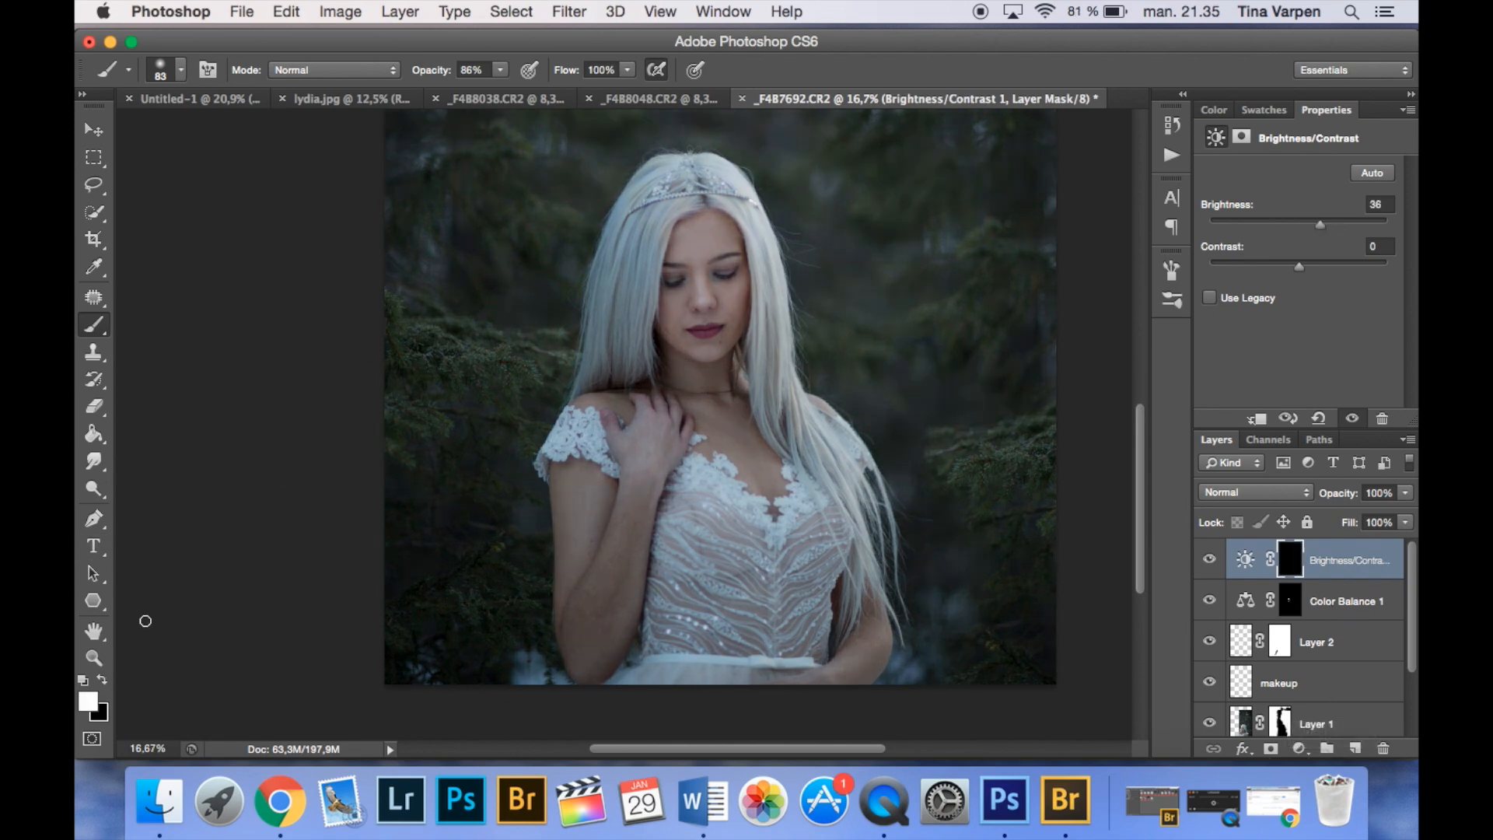
- Set the brush to 195 px and 100% opacity and paint the brightening onto the woman in the Brightness/Contrast mask
left_click(160, 70)
mouse_move(113, 130)
left_mouse_down()
mouse_move(310, 138)
mouse_move(250, 140)
left_mouse_up()
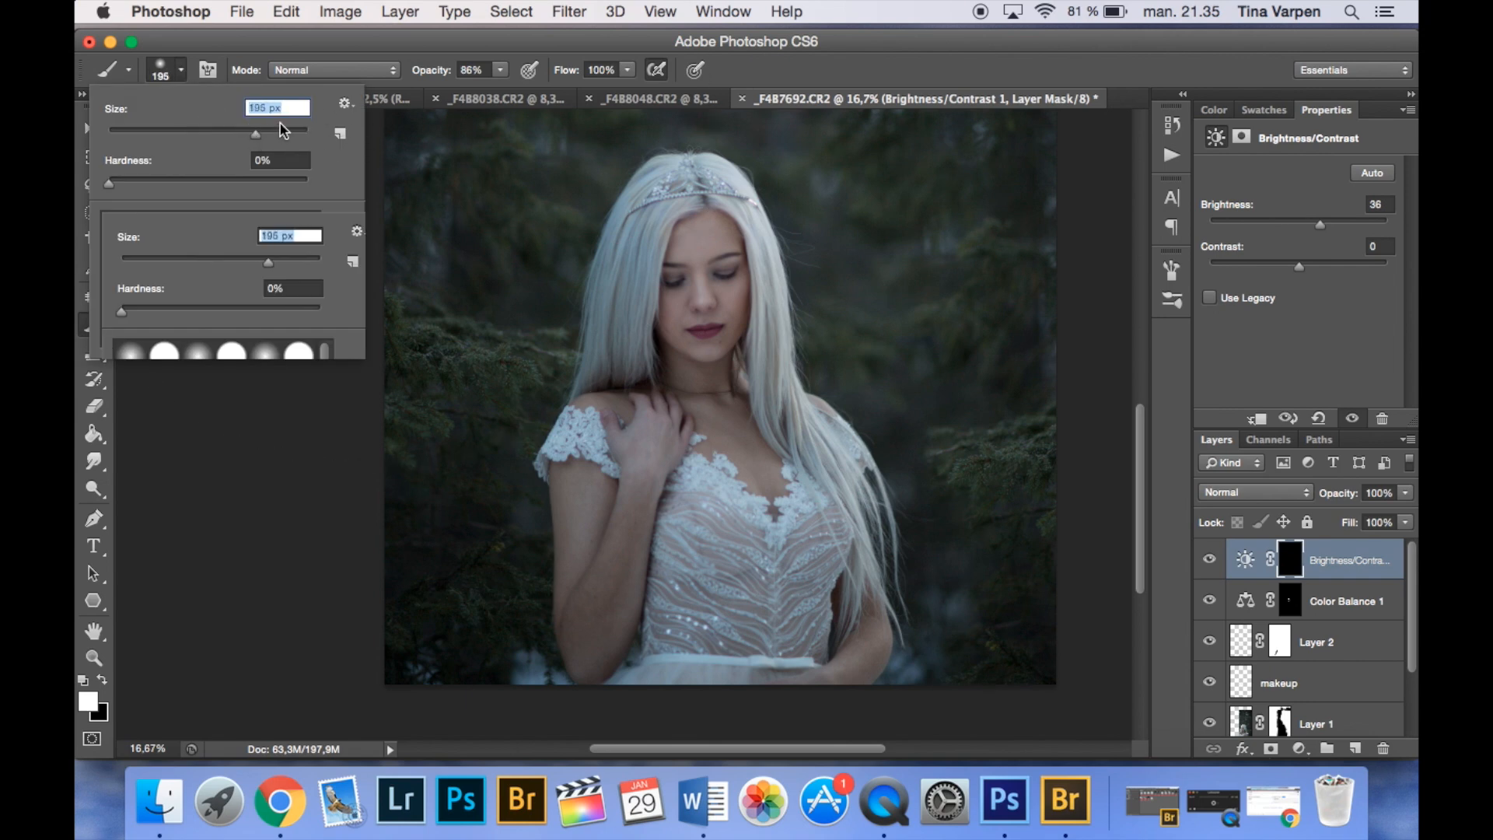
left_click_drag(500, 70, 548, 87)
mouse_move(683, 241)
left_mouse_down()
mouse_move(660, 291)
mouse_move(610, 272)
mouse_move(635, 302)
mouse_move(717, 227)
mouse_move(580, 630)
mouse_move(613, 513)
mouse_move(638, 529)
mouse_move(632, 626)
mouse_move(606, 645)
mouse_move(700, 485)
mouse_move(699, 575)
mouse_move(645, 688)
mouse_move(761, 669)
mouse_move(746, 629)
mouse_move(801, 451)
mouse_move(869, 672)
left_mouse_up()
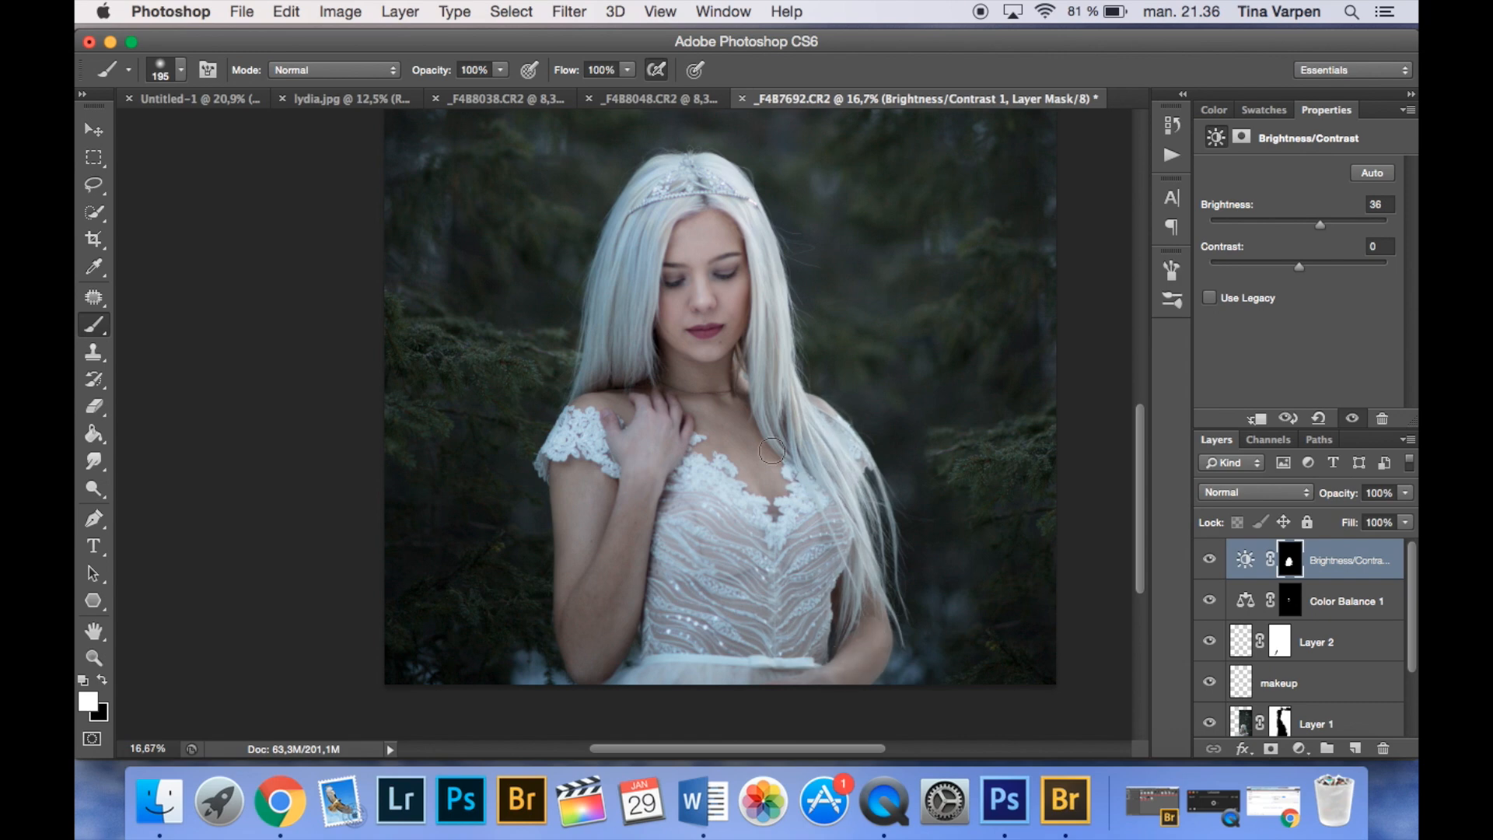
key("super+minus")
- Add a Curves adjustment that slightly darkens the midtones and paint the woman out of its mask in black
left_click(1299, 748)
left_click(1300, 748)
left_click(1298, 748)
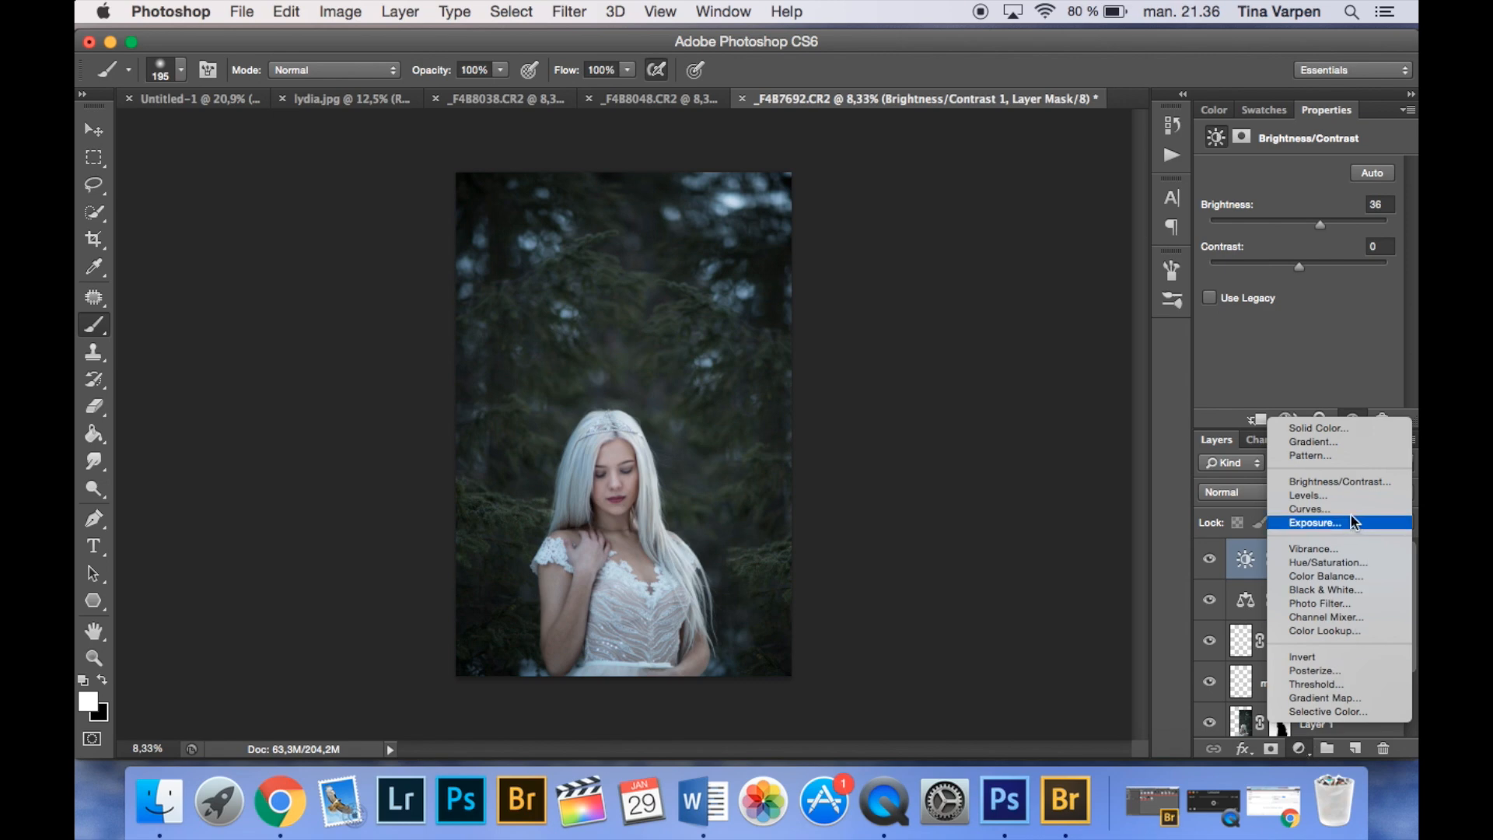
left_click(1310, 509)
left_click_drag(1288, 316, 1288, 325)
key("x")
mouse_move(587, 457)
left_mouse_down()
mouse_move(673, 574)
mouse_move(698, 653)
mouse_move(667, 622)
mouse_move(633, 677)
left_mouse_up()
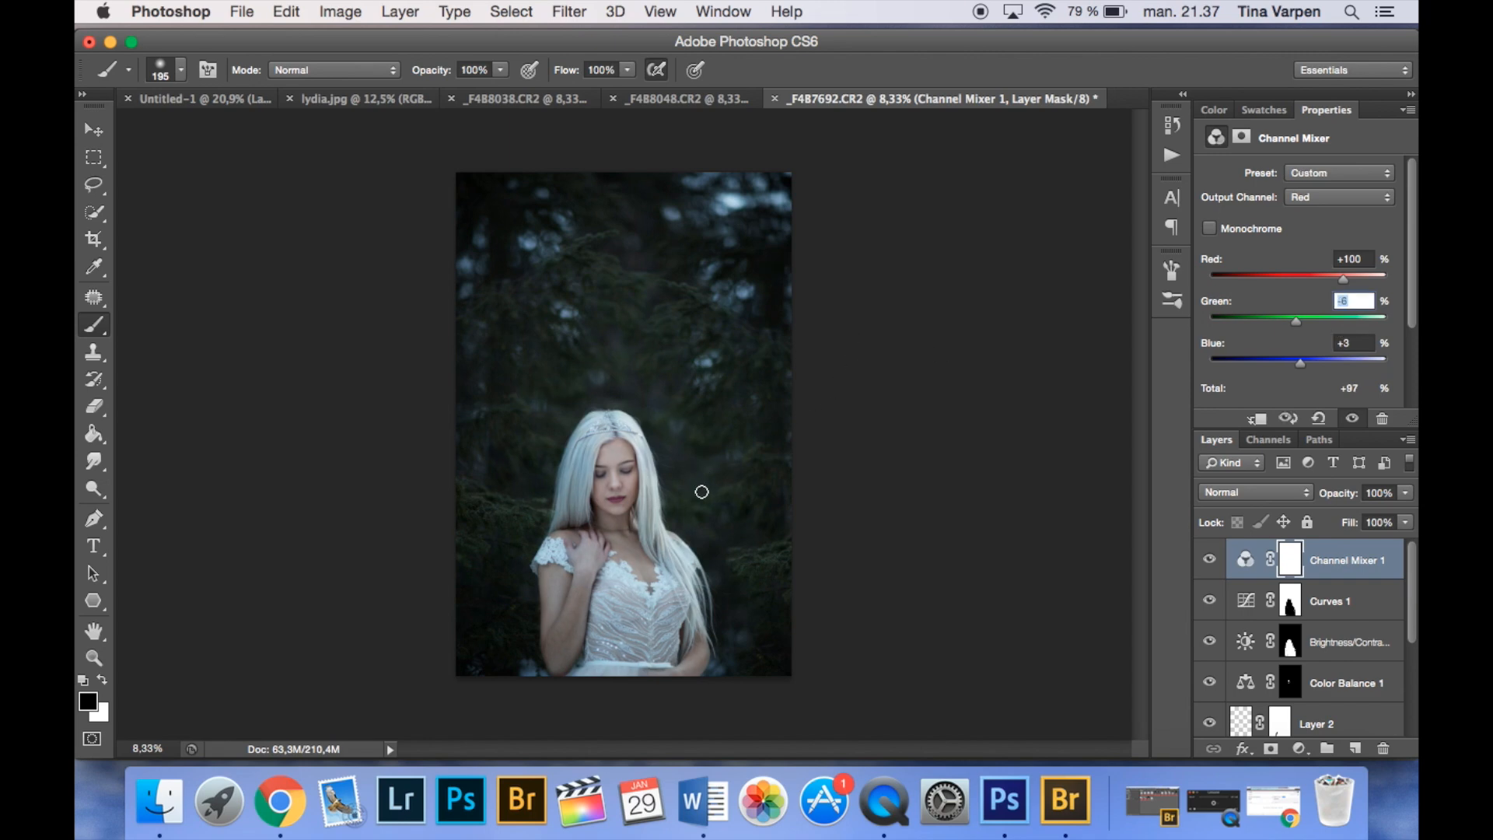
- Paint the woman out of the Channel Mixer mask in black and show only the original Background layer for comparison
left_click(1245, 558)
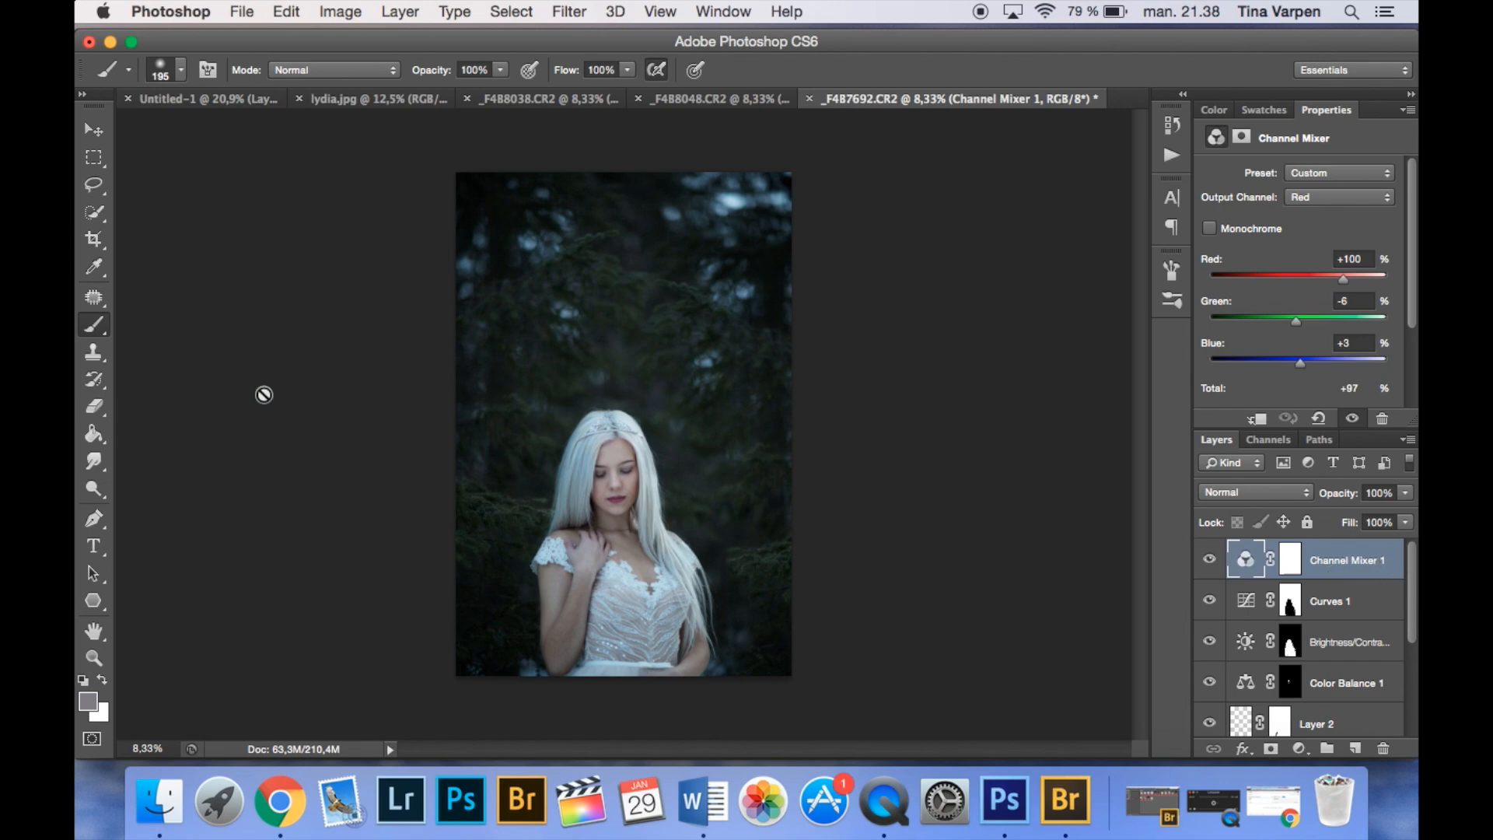
mouse_move(575, 467)
left_mouse_down()
mouse_move(607, 545)
mouse_move(659, 498)
left_mouse_up()
left_click(1245, 559)
left_click(1289, 568, "alt")
mouse_move(579, 544)
left_mouse_down()
mouse_move(583, 516)
mouse_move(610, 533)
mouse_move(566, 603)
mouse_move(656, 676)
mouse_move(670, 566)
left_mouse_up()
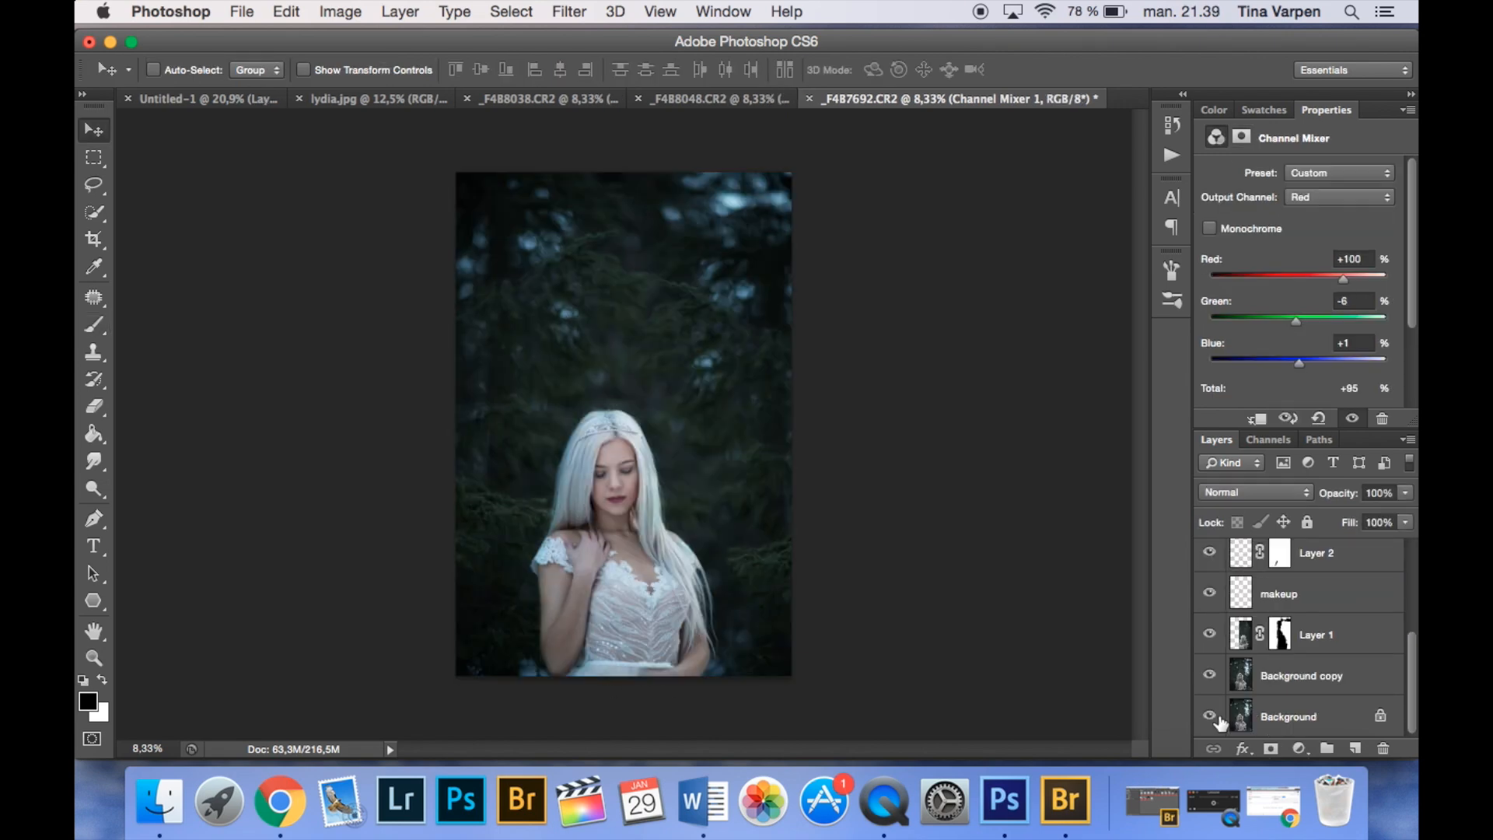
left_click(1210, 716, "alt")
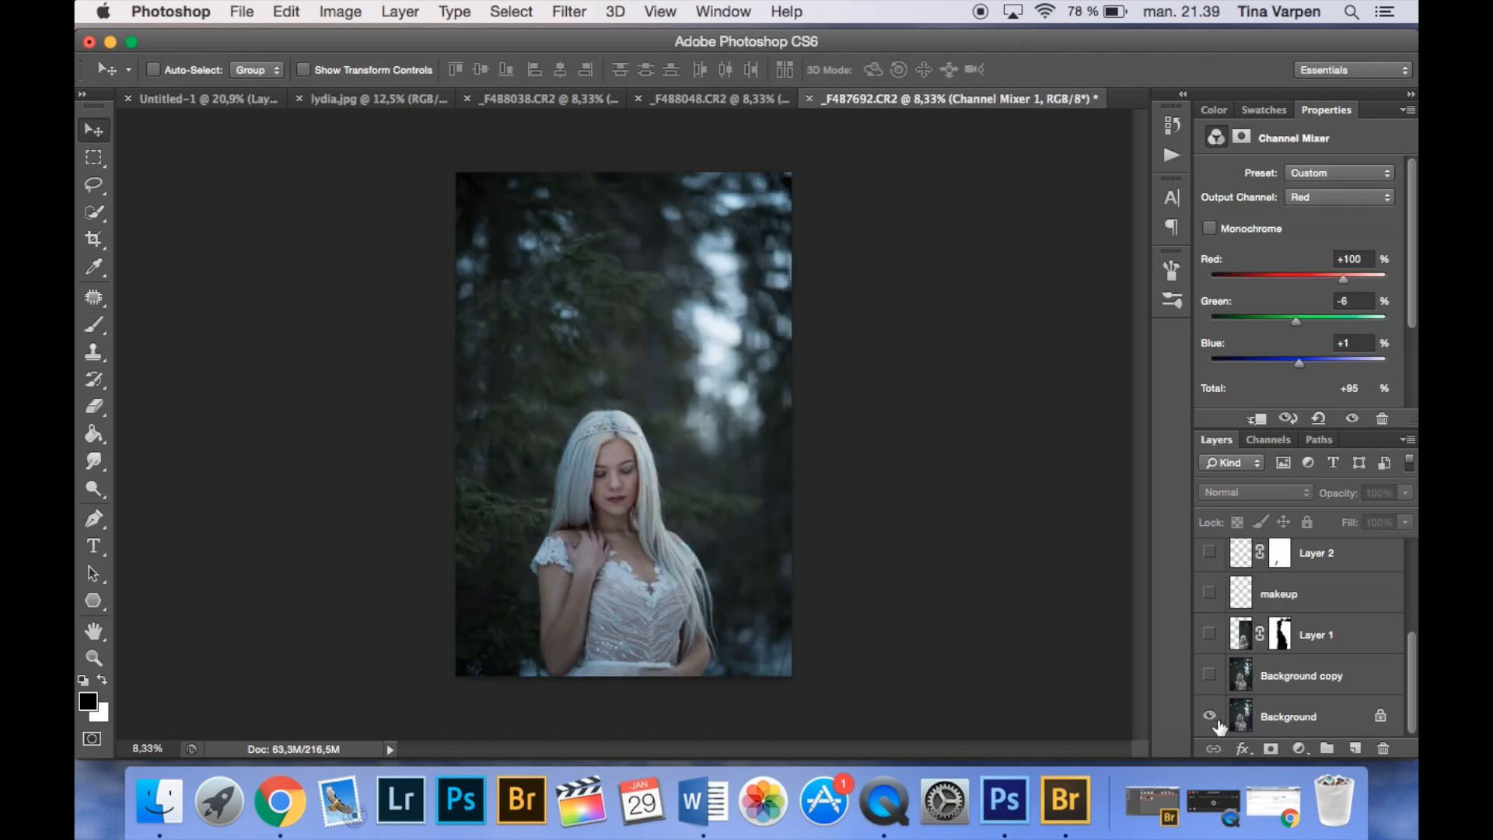